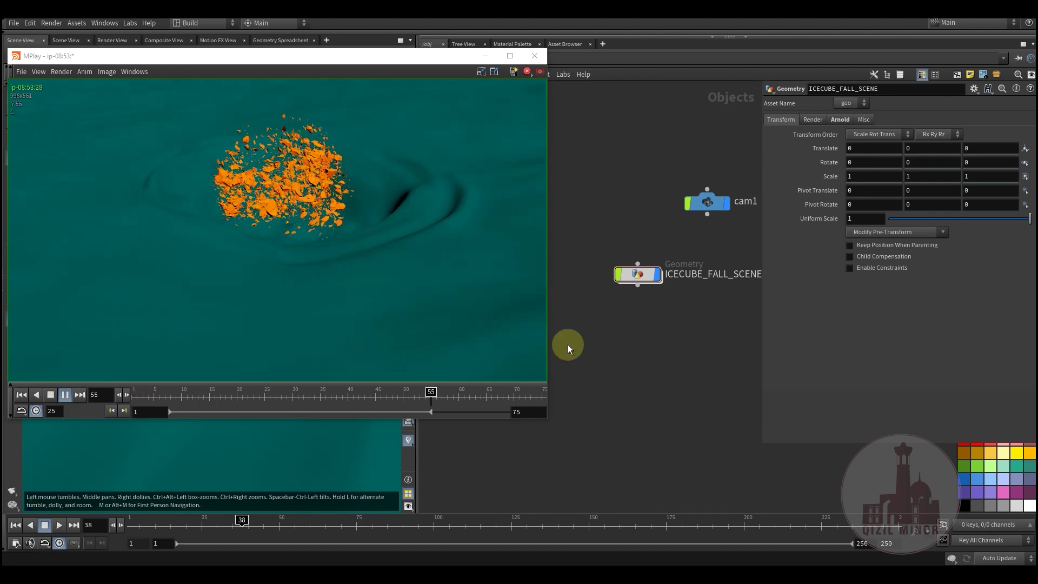
- Open the ICECUBE_FALL_SCENE geometry network and display the file1 node's ice cube model
click(638, 336)
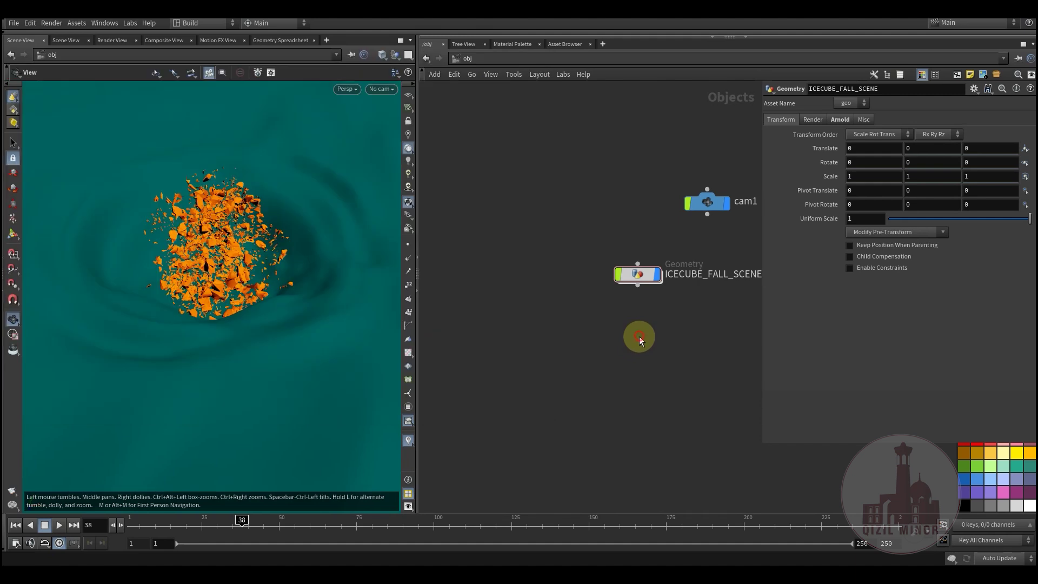
double_click(637, 275)
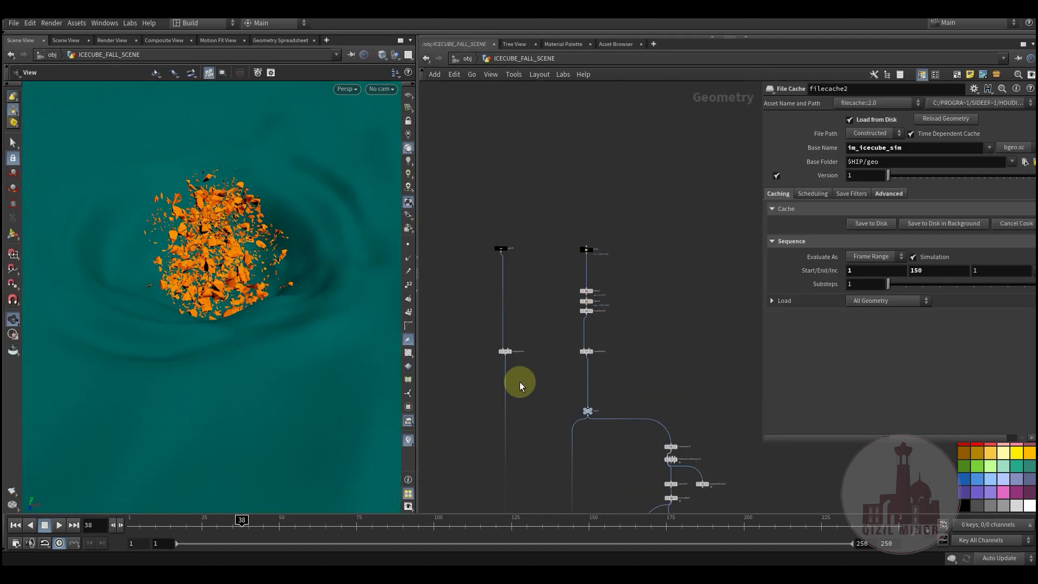
click(661, 240)
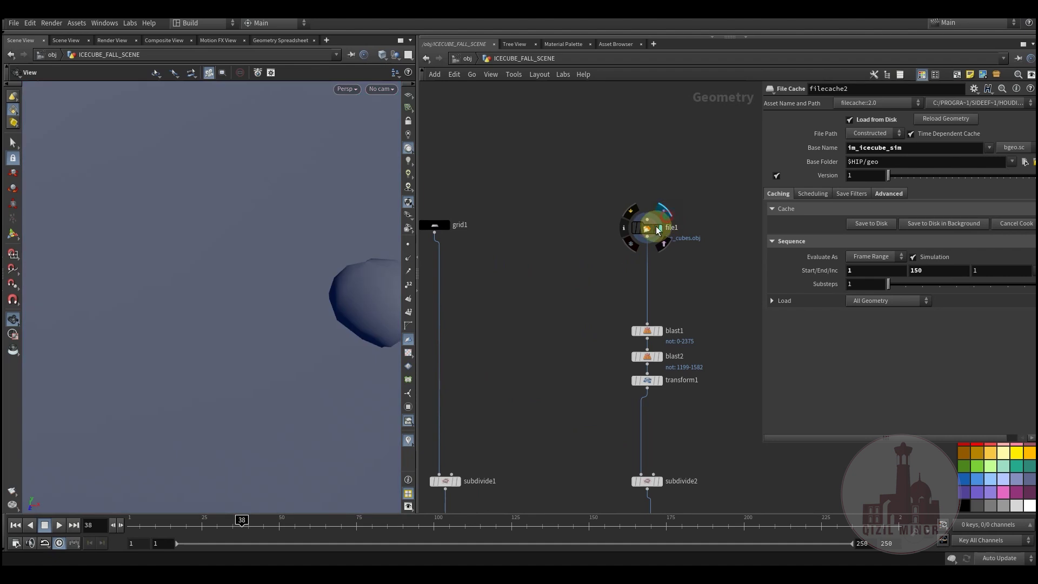
key(space+g)
drag(208, 285, 219, 274)
middle_drag(544, 297, 578, 308)
- Display the grid1 node and examine its plane from several angles
click(482, 237)
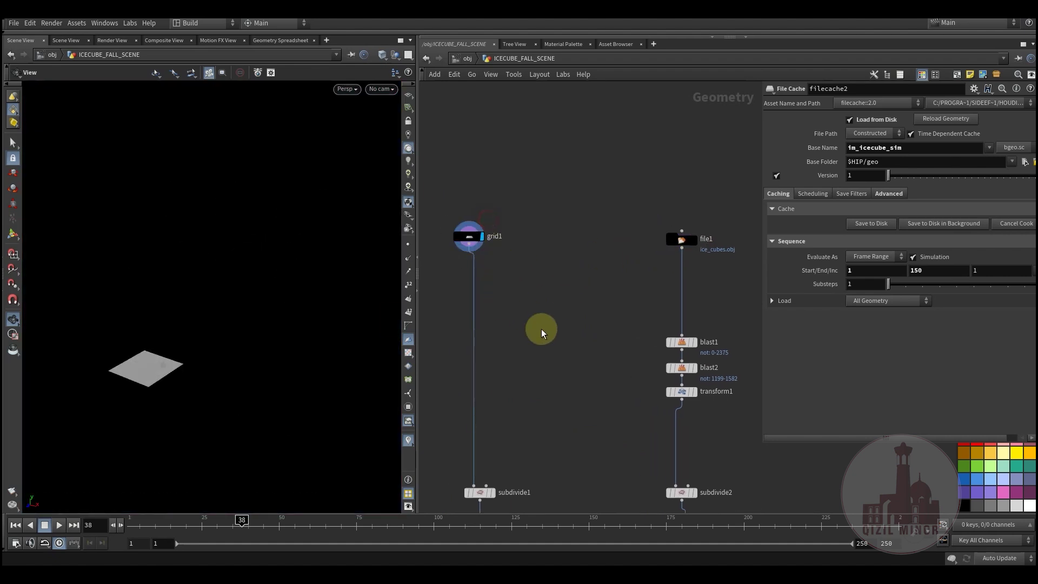
middle_drag(163, 385, 171, 359)
key(space+g)
drag(157, 359, 167, 350)
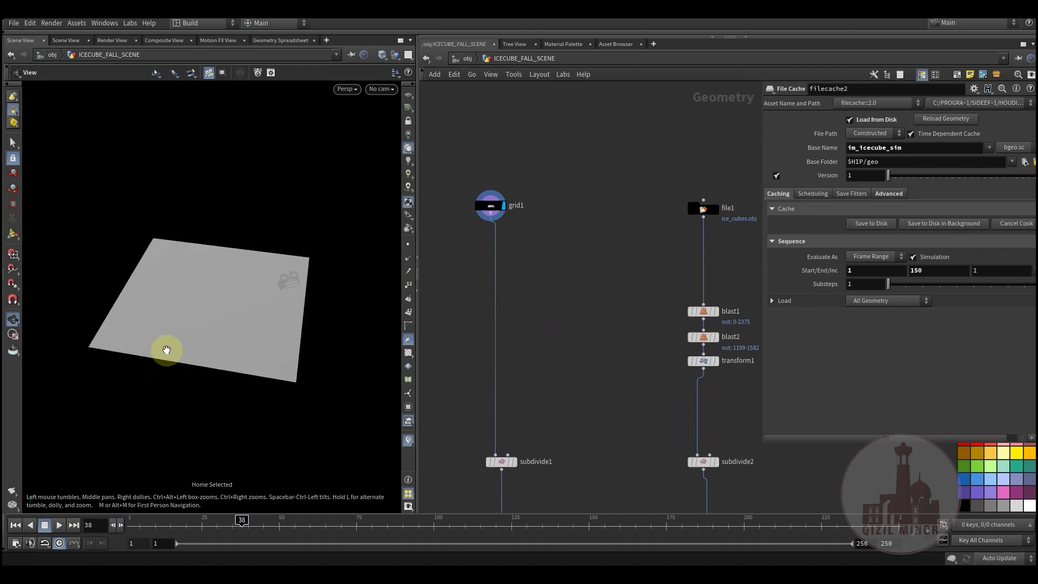
right_drag(167, 350, 265, 274)
drag(264, 274, 285, 311)
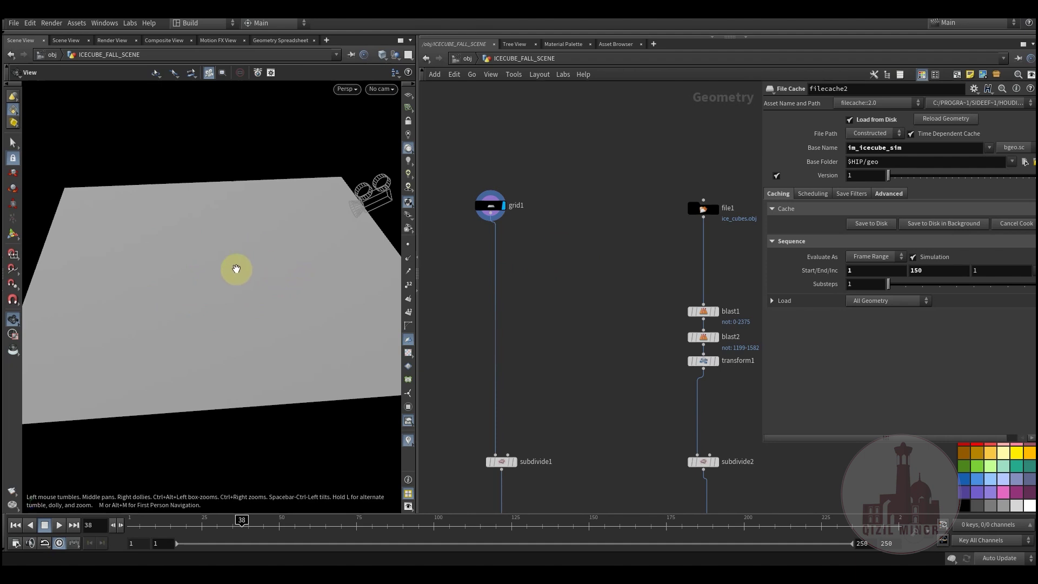
middle_drag(556, 339, 542, 295)
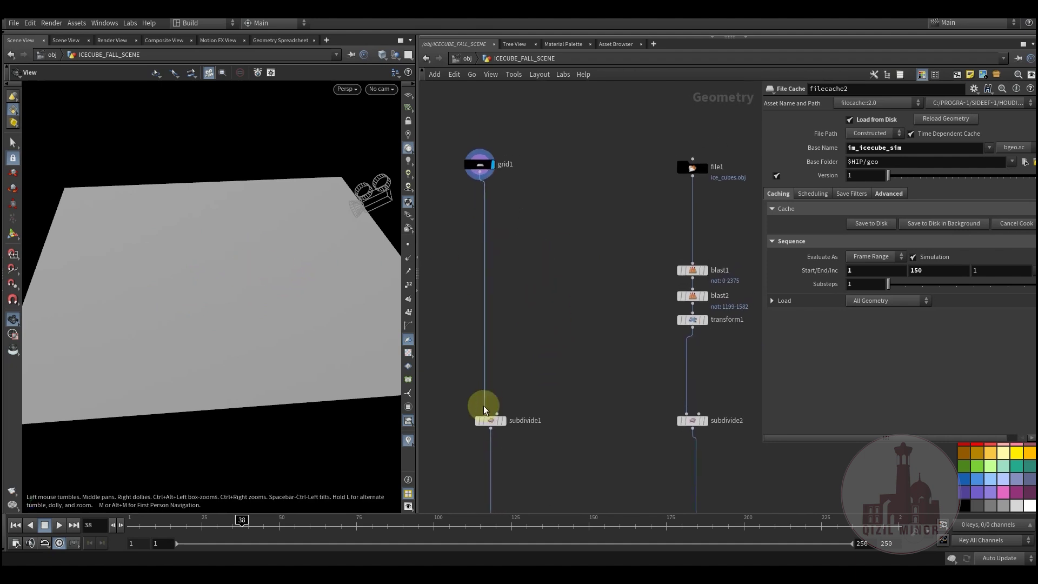
- Display and select the subdivide1 node, and set the viewport shading to Flat Wire Shaded
mouse_move(491, 419)
click(508, 403)
click(495, 421)
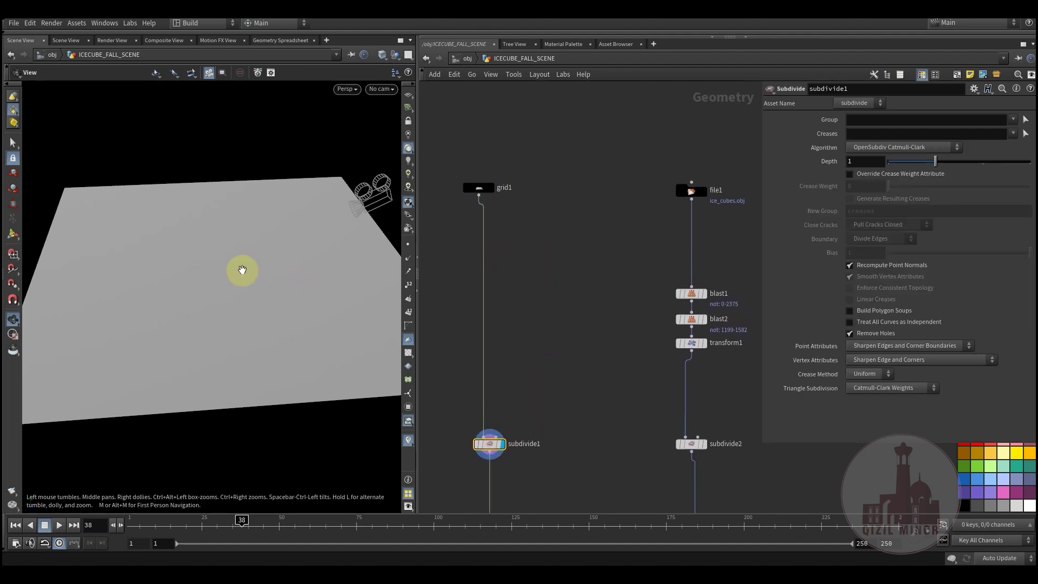
click(381, 56)
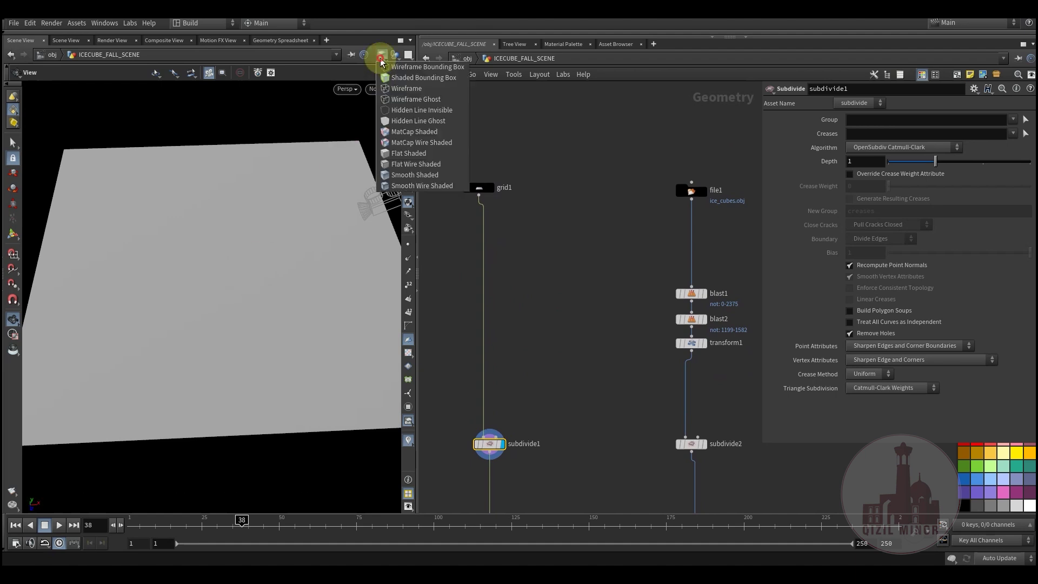
click(401, 164)
mouse_move(241, 258)
mouse_down()
mouse_move(287, 257)
mouse_move(246, 275)
mouse_up()
- Display the file1 model, followed by the blast1 node with its settings, and examine the cube geometry
middle_drag(550, 327, 461, 371)
middle_drag(519, 303, 496, 307)
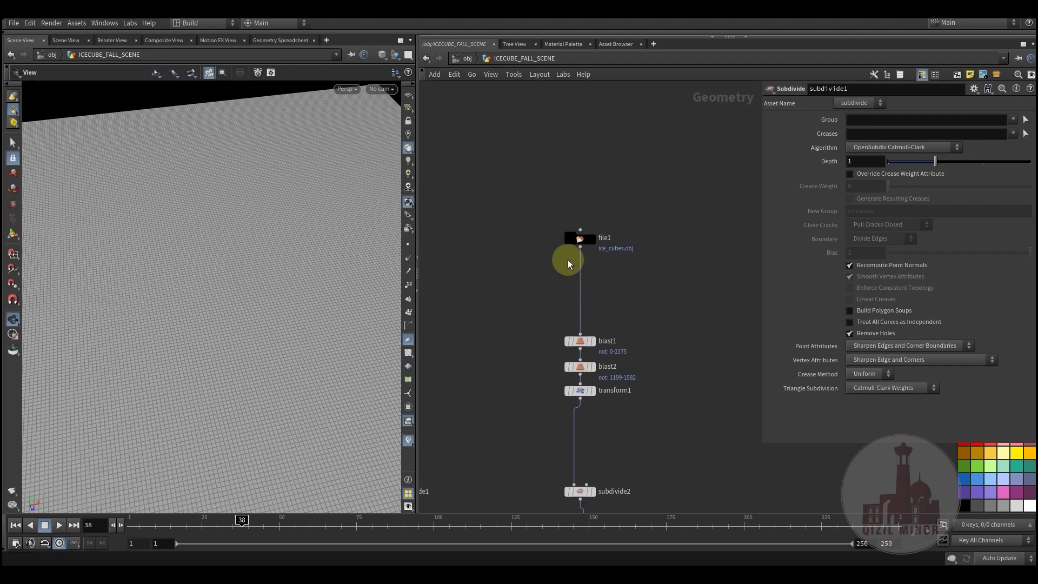
click(595, 236)
middle_drag(657, 265, 661, 154)
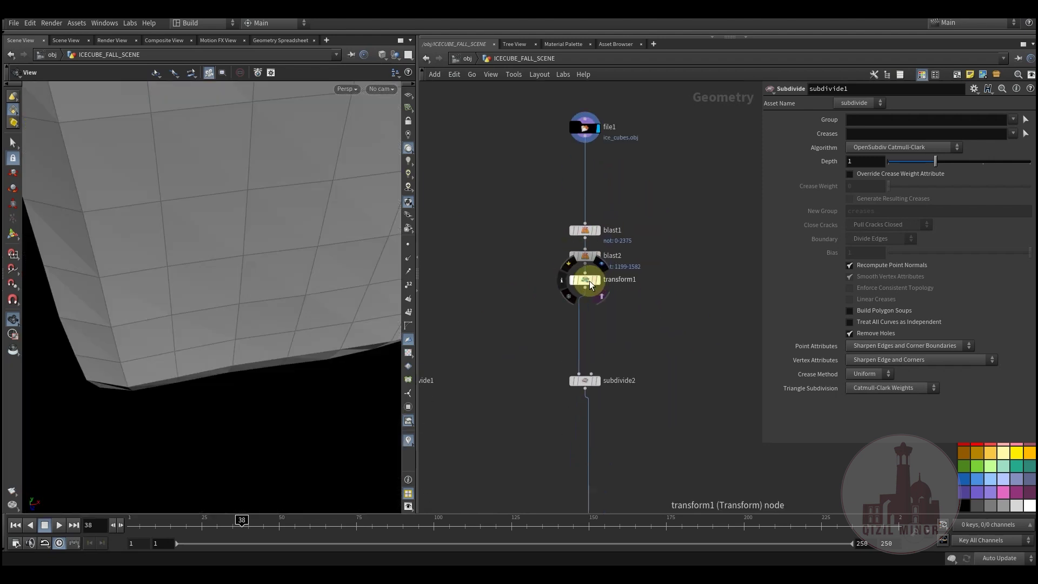
click(588, 234)
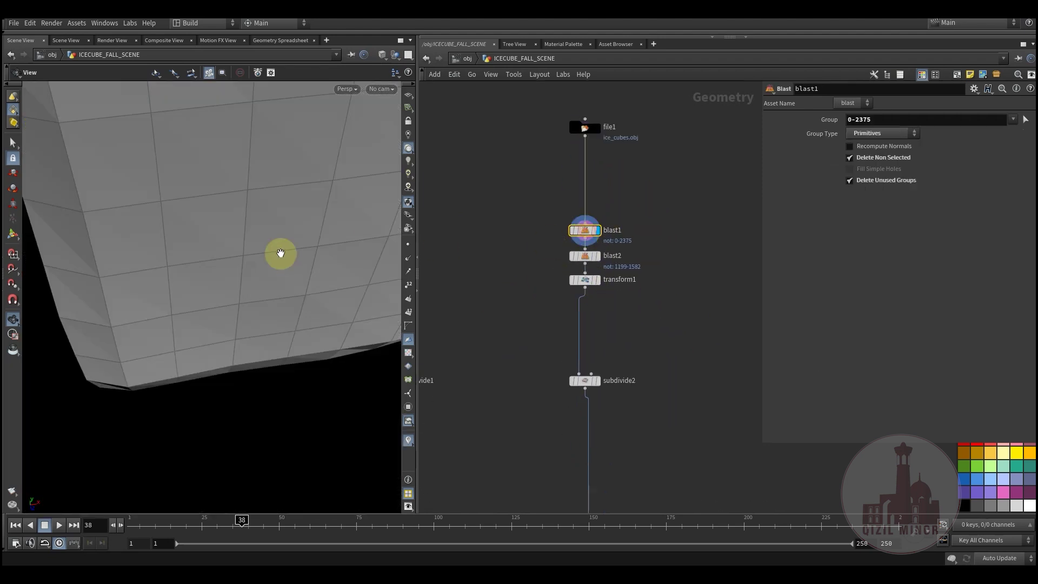
right_drag(281, 252, 225, 287)
mouse_move(225, 287)
mouse_down()
mouse_move(232, 255)
mouse_move(214, 284)
mouse_up()
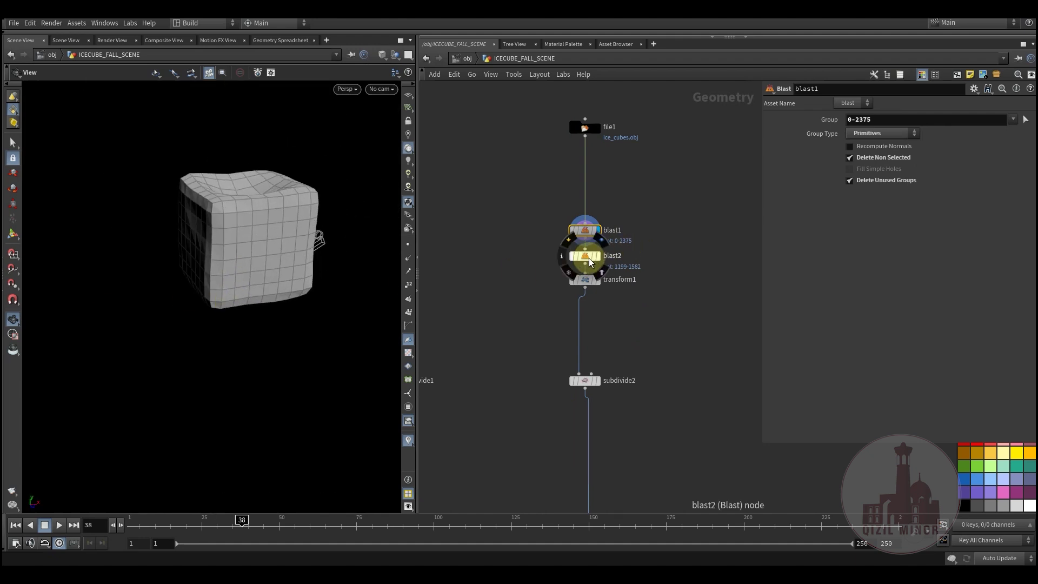
- Display the blast2 and transform1 nodes in turn and view each node's settings
click(587, 258)
click(602, 245)
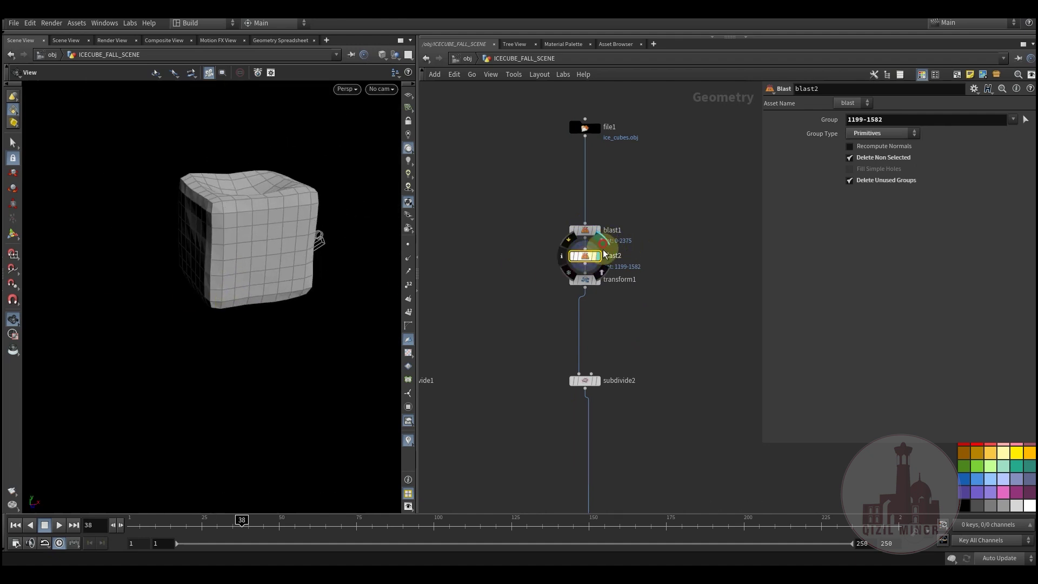
click(601, 269)
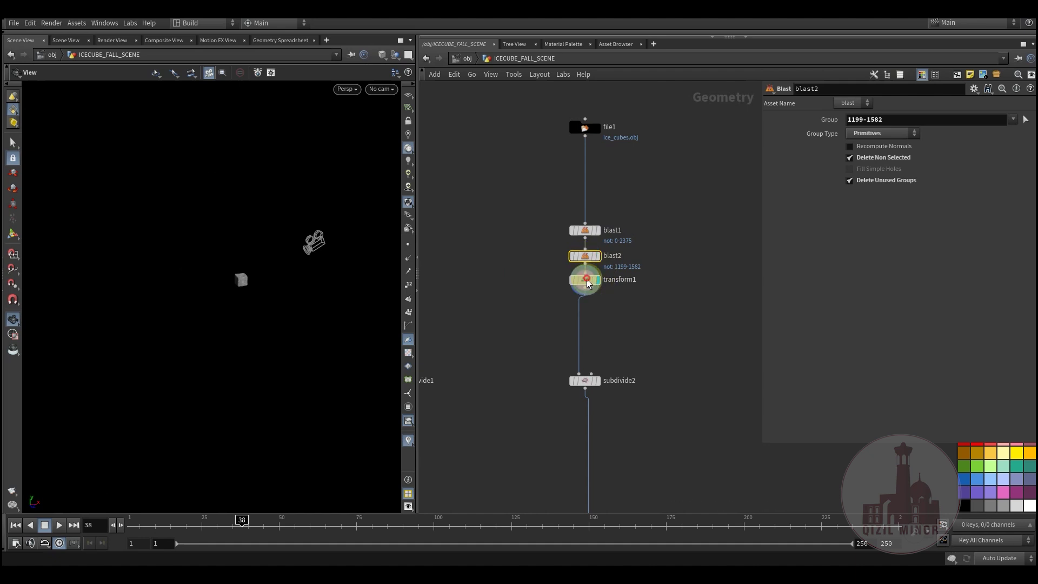
click(592, 280)
click(380, 57)
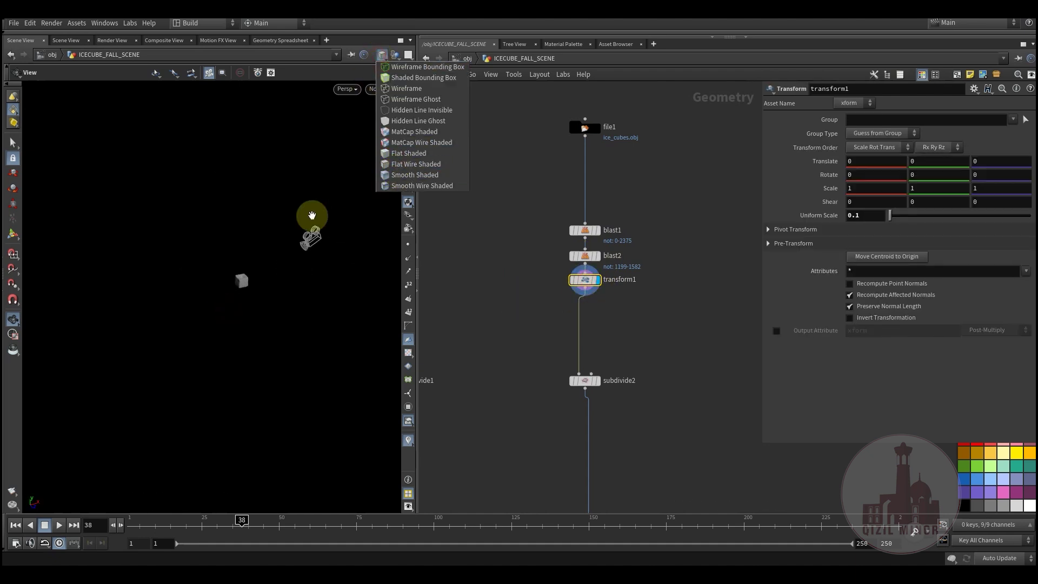
click(234, 286)
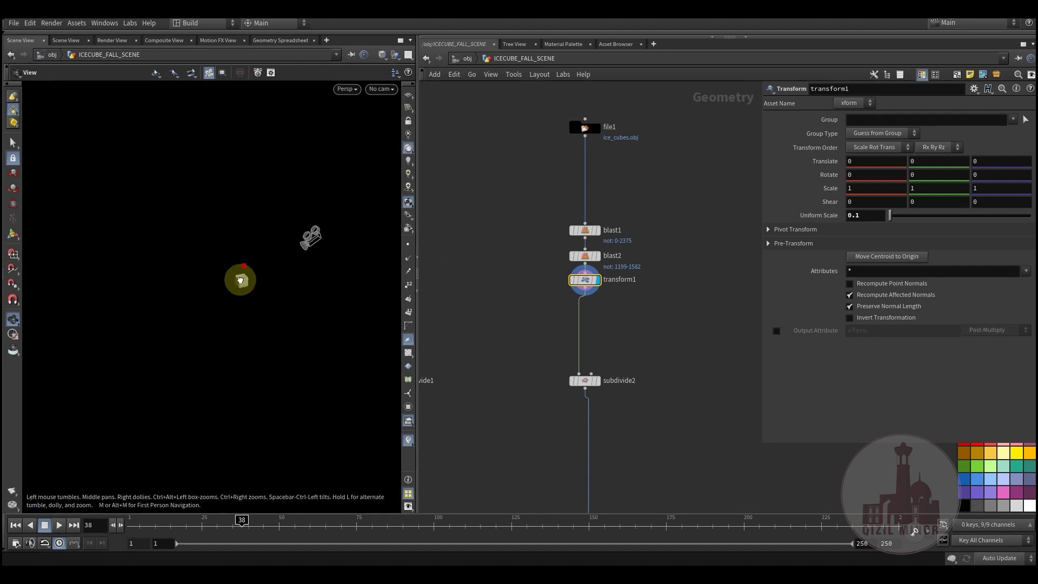
- Display the subdivide2 node and view its subdivision settings
middle_drag(530, 330, 495, 269)
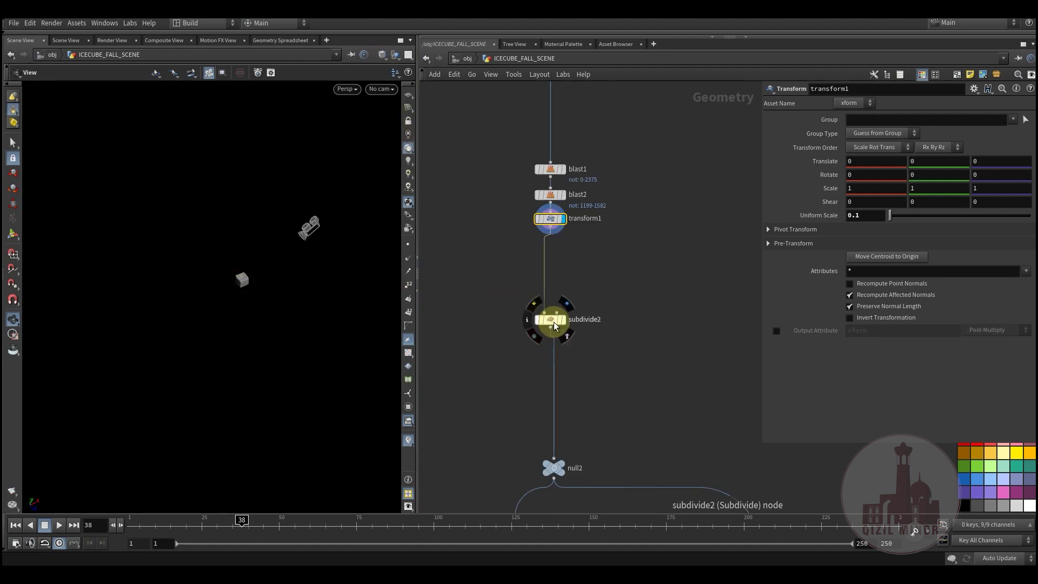
click(552, 319)
middle_drag(579, 348, 604, 320)
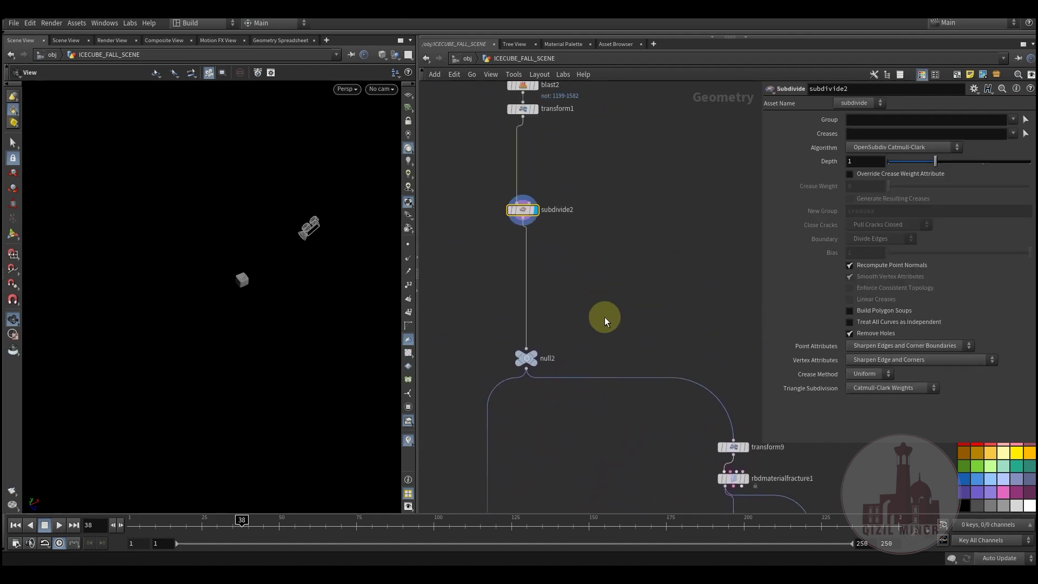
- Display the transform9 node, view its transform settings and examine the rotated ice cube up close
middle_drag(656, 294, 489, 151)
scroll(568, 295, up, 2)
mouse_move(579, 276)
click(589, 257)
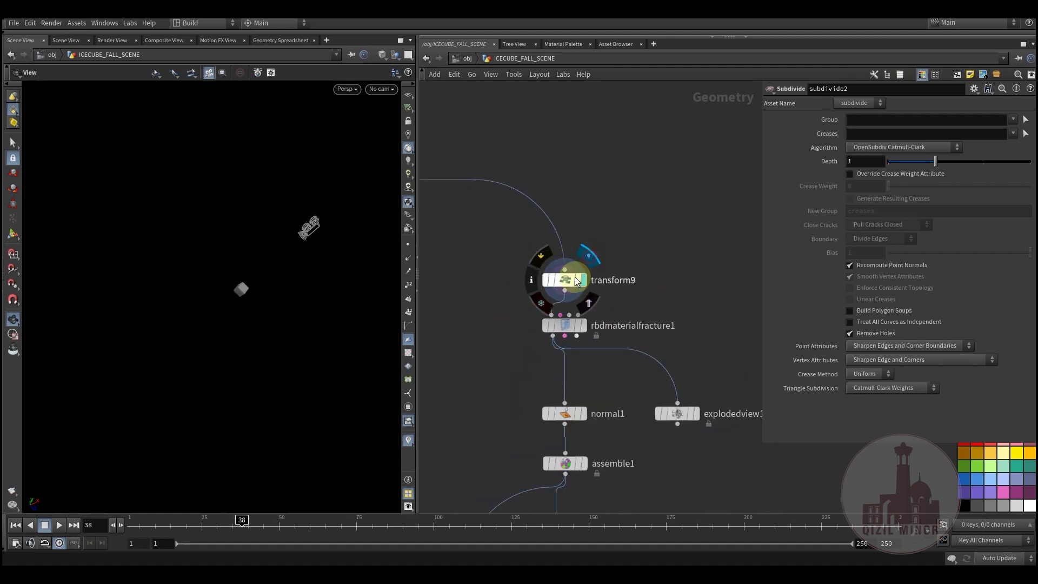
click(578, 281)
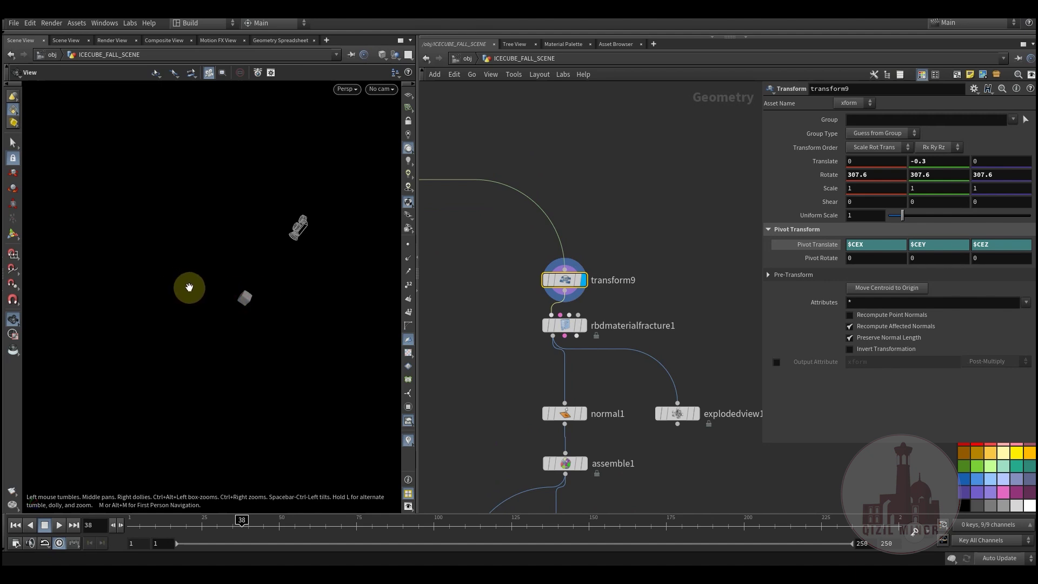
key(g)
drag(254, 304, 281, 287)
right_drag(266, 283, 105, 319)
drag(242, 311, 213, 297)
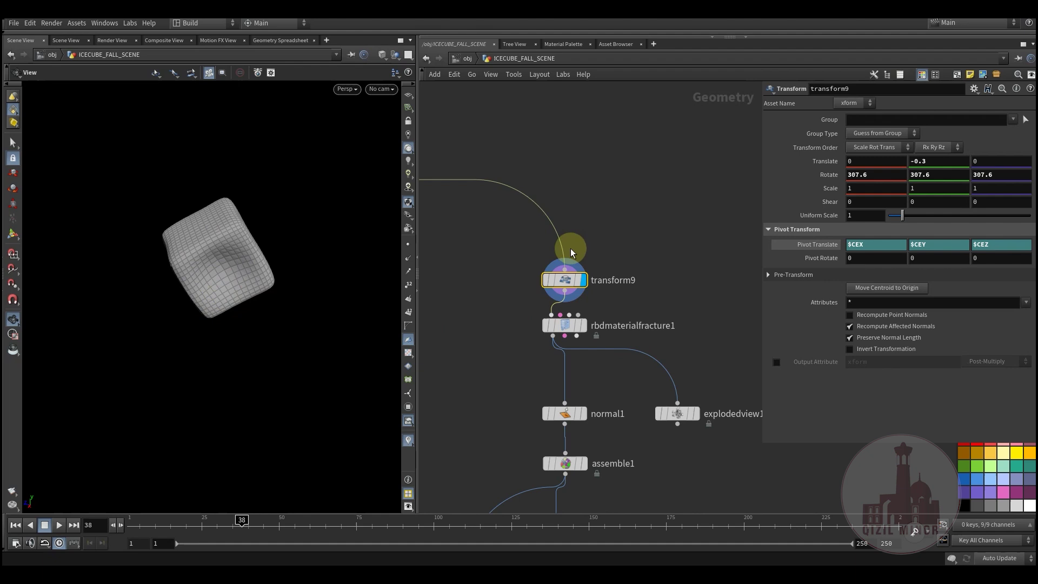
drag(208, 253, 282, 271)
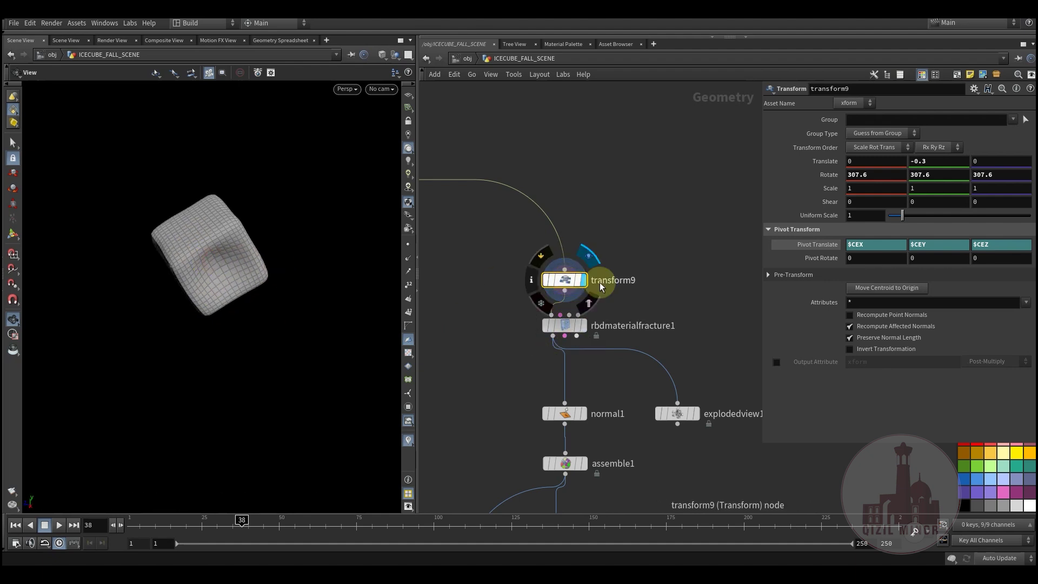
- Display the rbdmaterialfracture1 result, followed by the explodedview1 node to inspect the separated fracture pieces
middle_drag(663, 311, 649, 246)
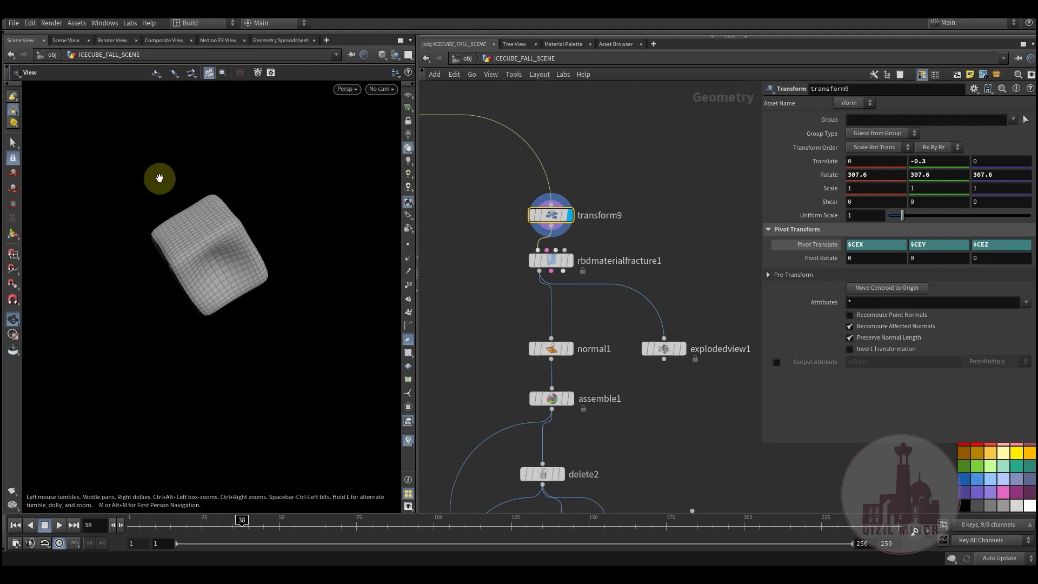
click(551, 261)
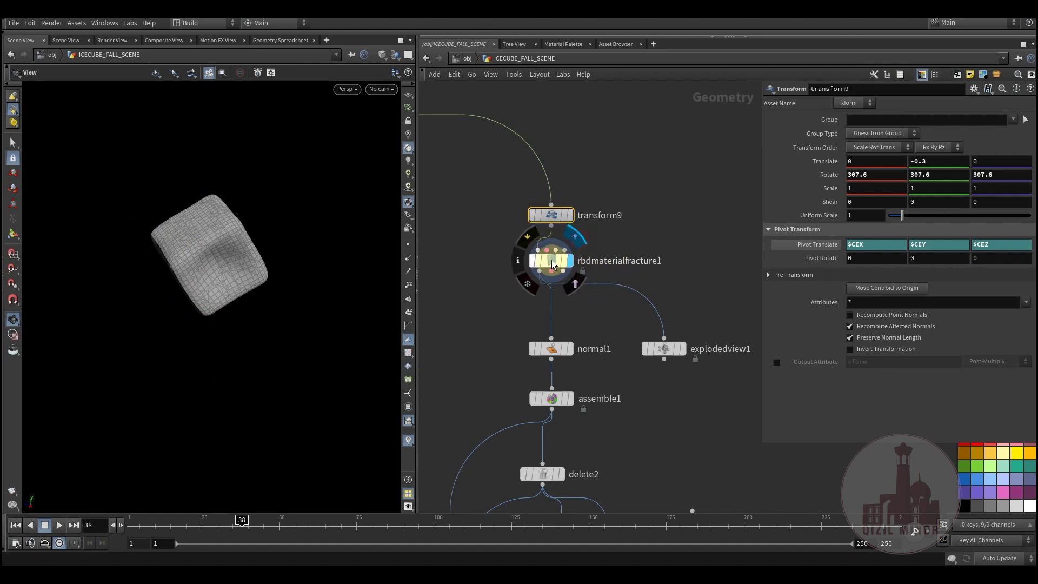
middle_drag(577, 277, 558, 312)
mouse_move(662, 382)
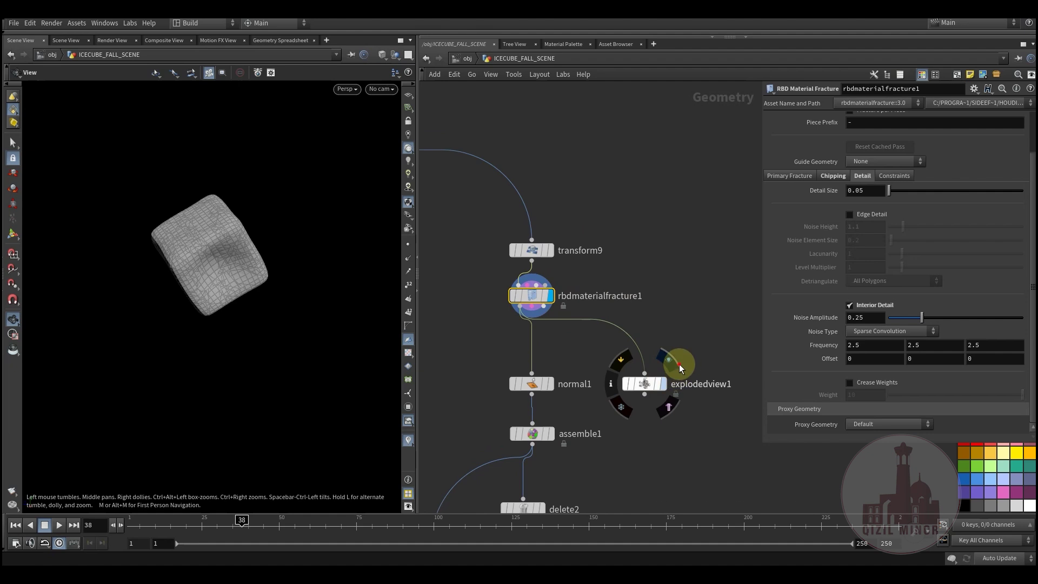
click(679, 364)
drag(274, 277, 198, 265)
- Examine rbdmaterialfracture1's Primary Fracture levels 1 and 2, Chipping, Detail and Material Type settings against the exploded pieces
click(529, 302)
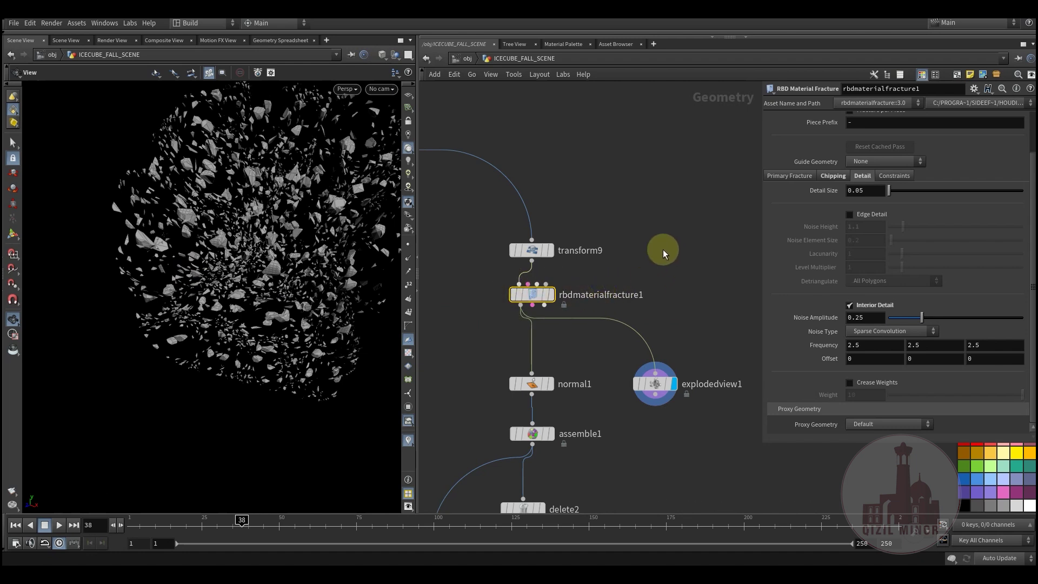
click(787, 176)
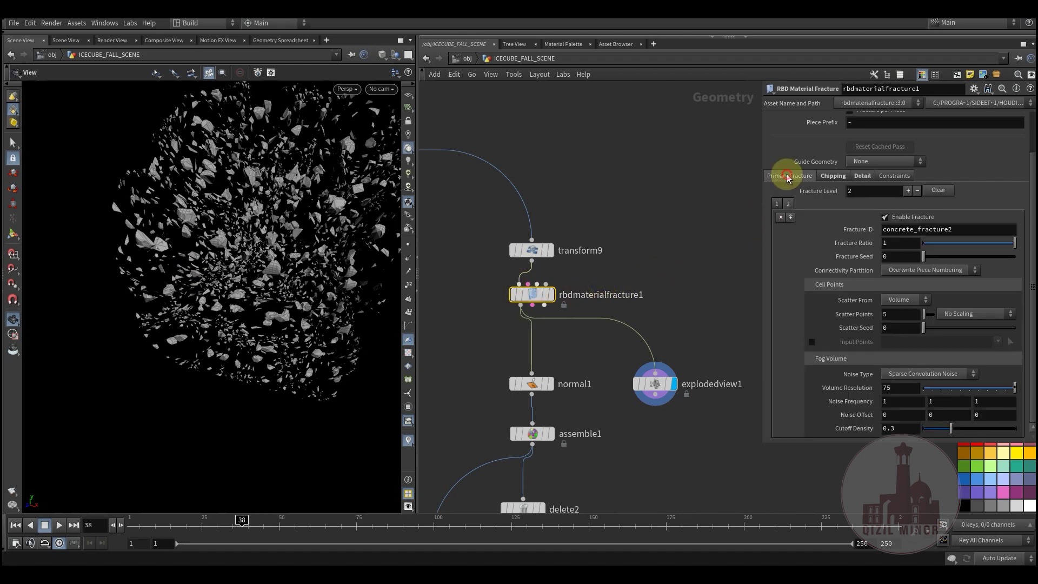
click(777, 203)
click(789, 203)
click(777, 203)
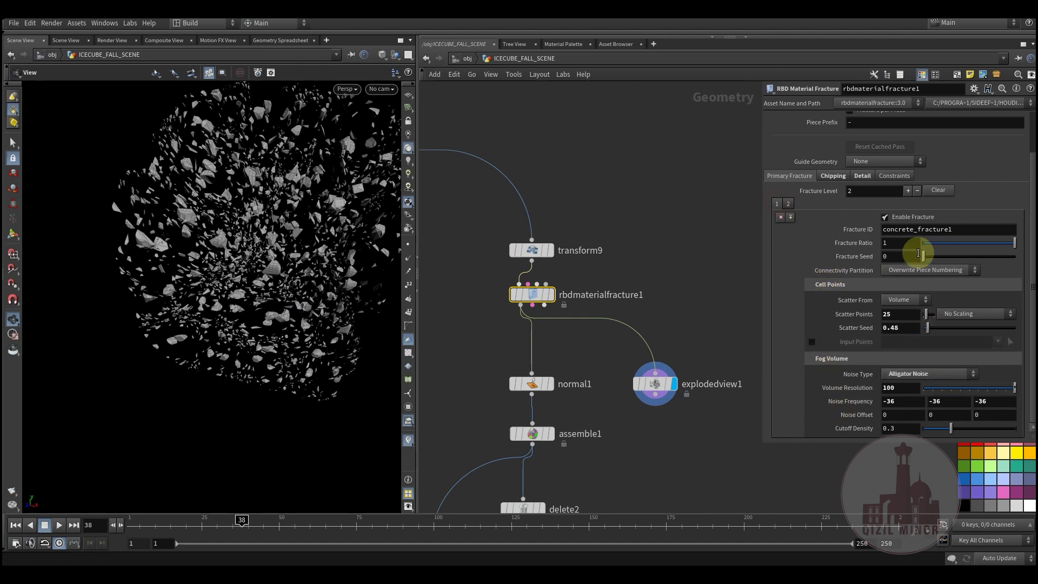
drag(205, 224, 324, 232)
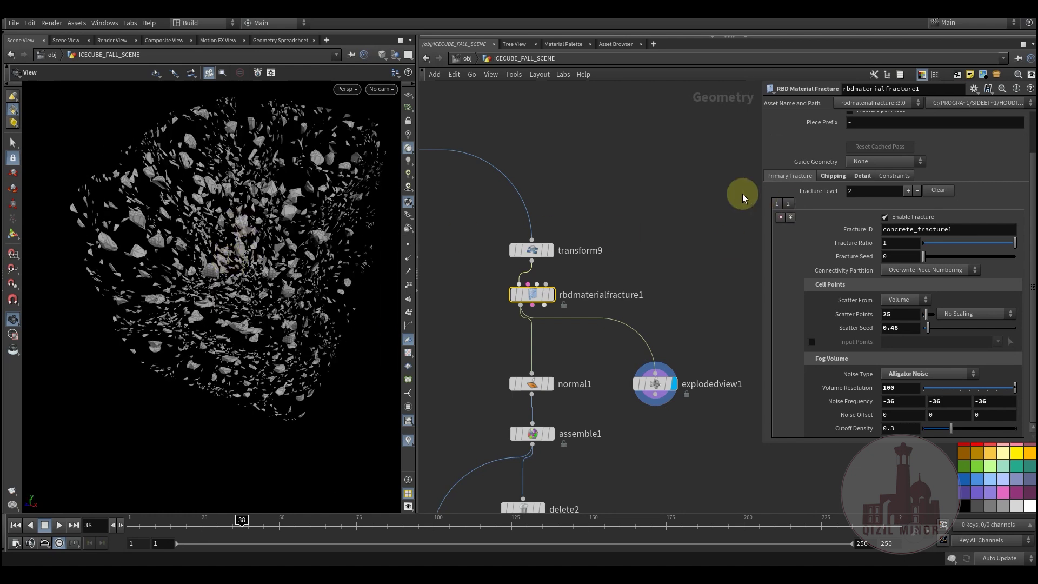
click(789, 203)
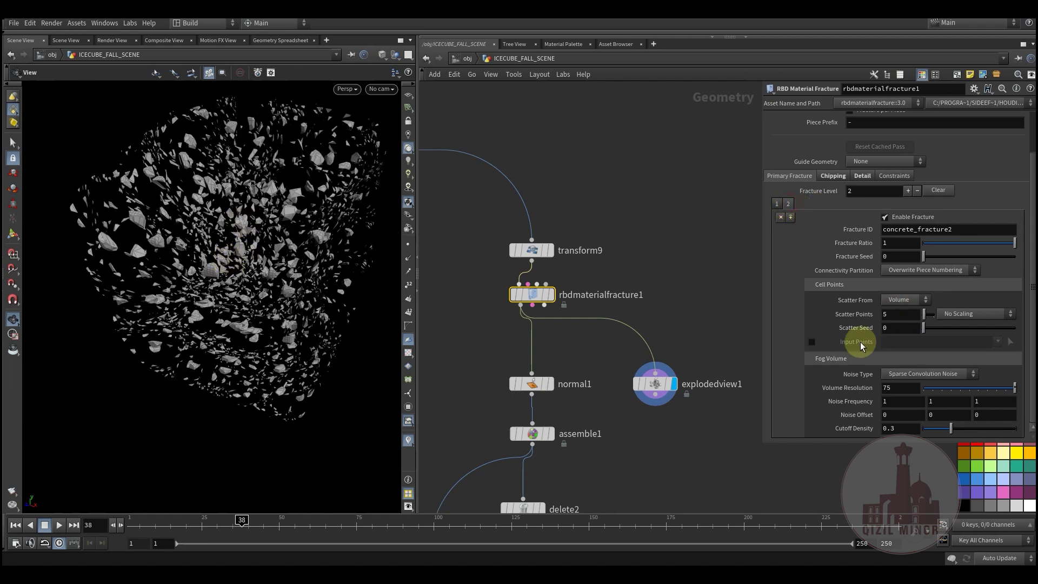
click(831, 177)
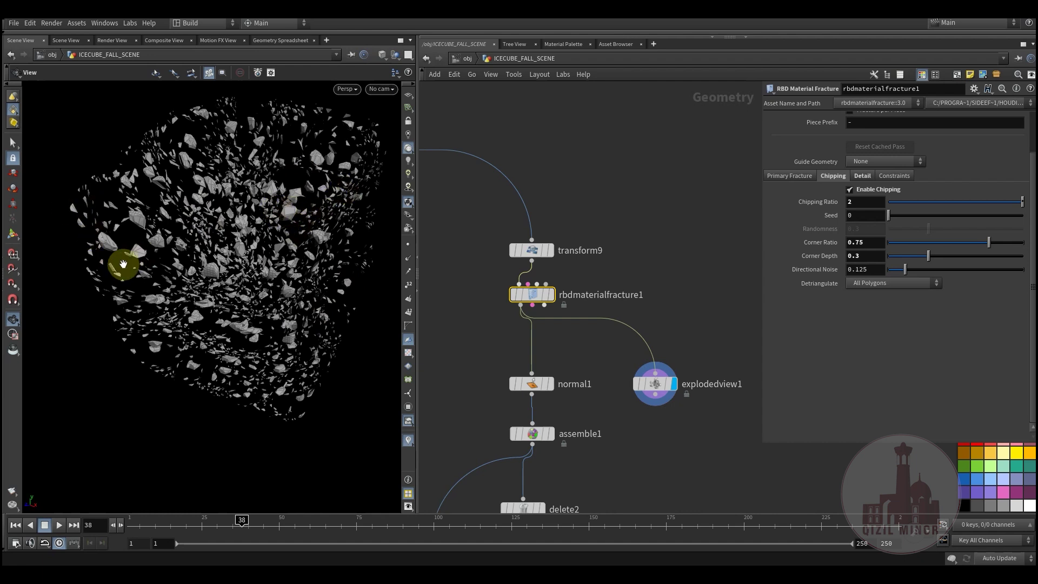
click(865, 177)
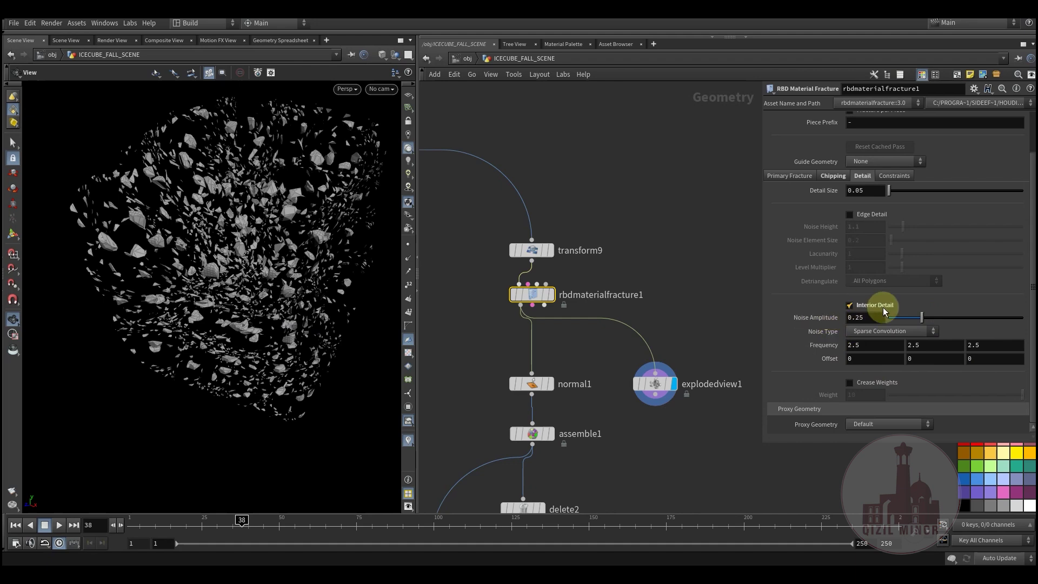
scroll(807, 271, up, 3)
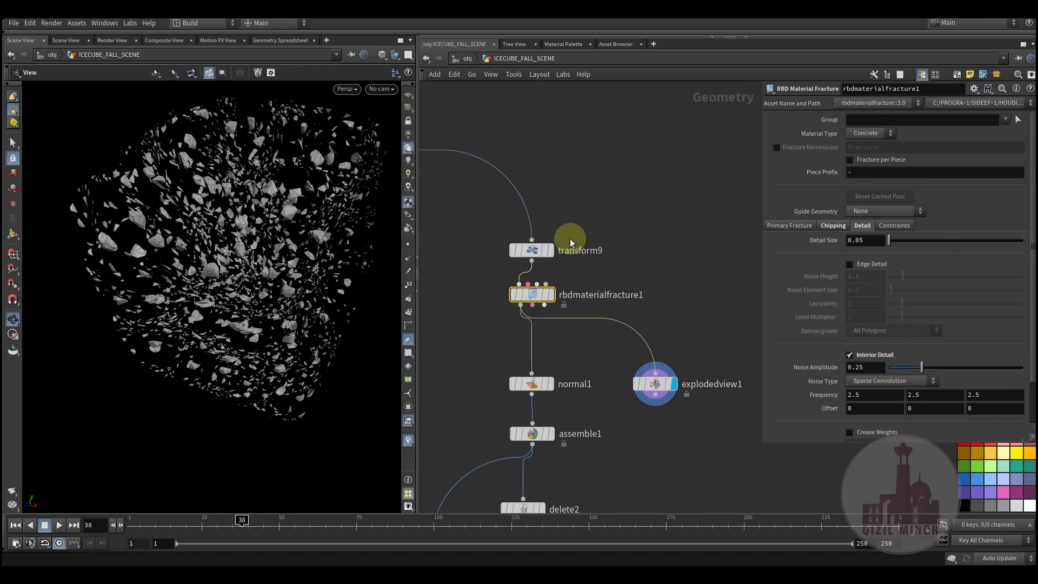
drag(166, 211, 221, 228)
middle_drag(576, 346, 580, 271)
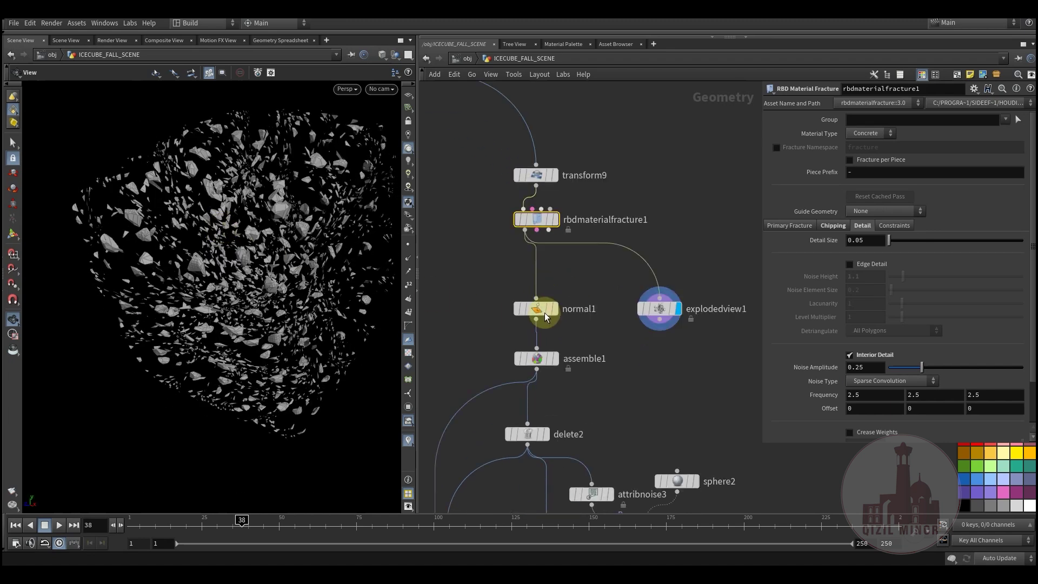
- Display the normal1 and assemble1 nodes in turn and view their normal and packed-piece settings
click(554, 310)
click(537, 307)
middle_drag(620, 314, 632, 212)
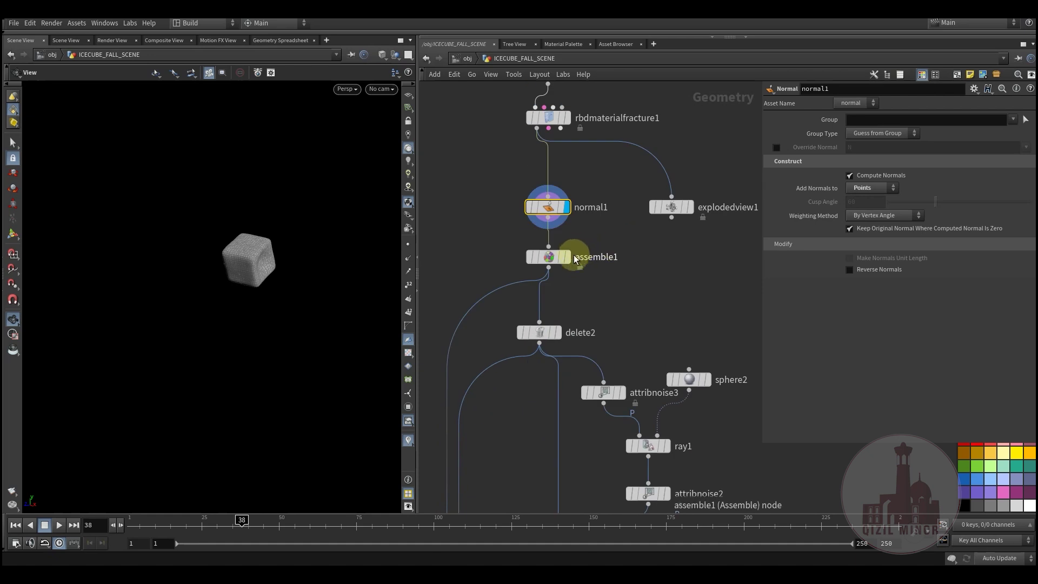
click(567, 256)
click(550, 258)
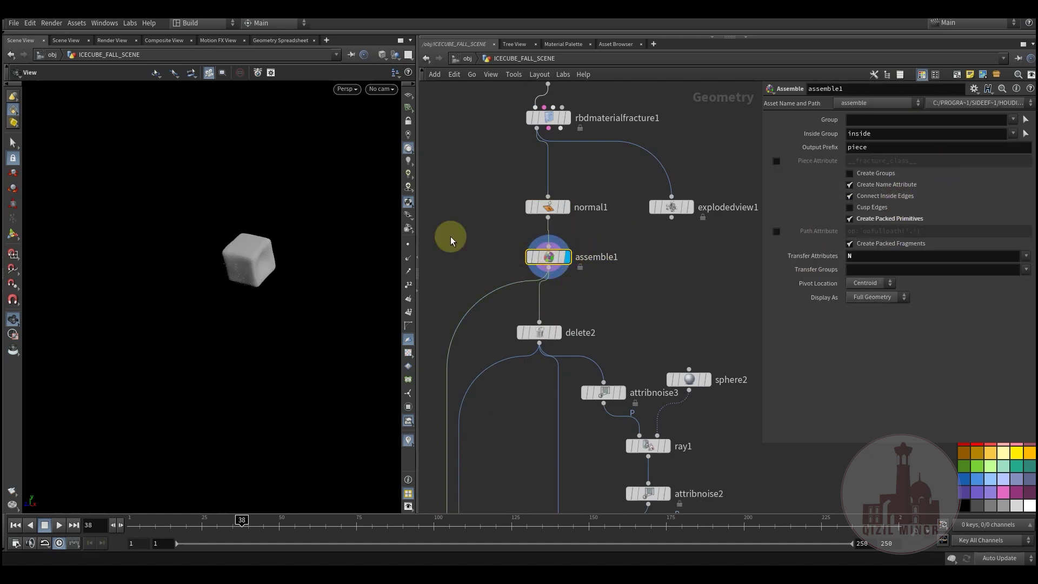
middle_click(550, 258)
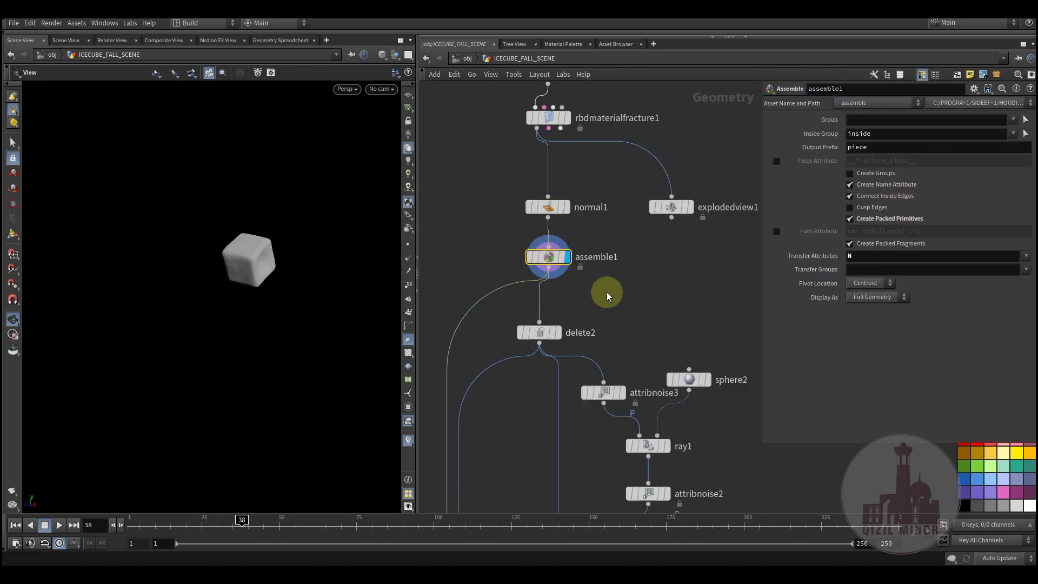
- Display the delete2 node, view its deletion settings and examine the remaining points up close
middle_drag(605, 291, 580, 242)
click(575, 281)
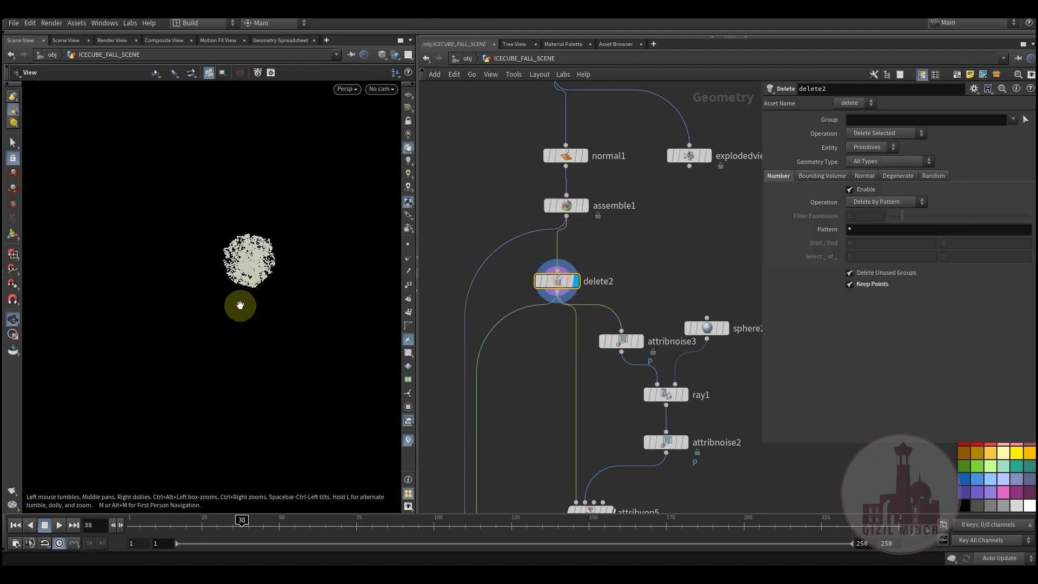
click(556, 281)
right_drag(227, 308, 310, 273)
drag(311, 273, 236, 291)
- Trace the branches from delete2 down to transformpieces1, ending on the attribute noise and ray nodes
middle_drag(500, 392, 550, 231)
scroll(551, 236, down, 3)
middle_drag(557, 276, 548, 302)
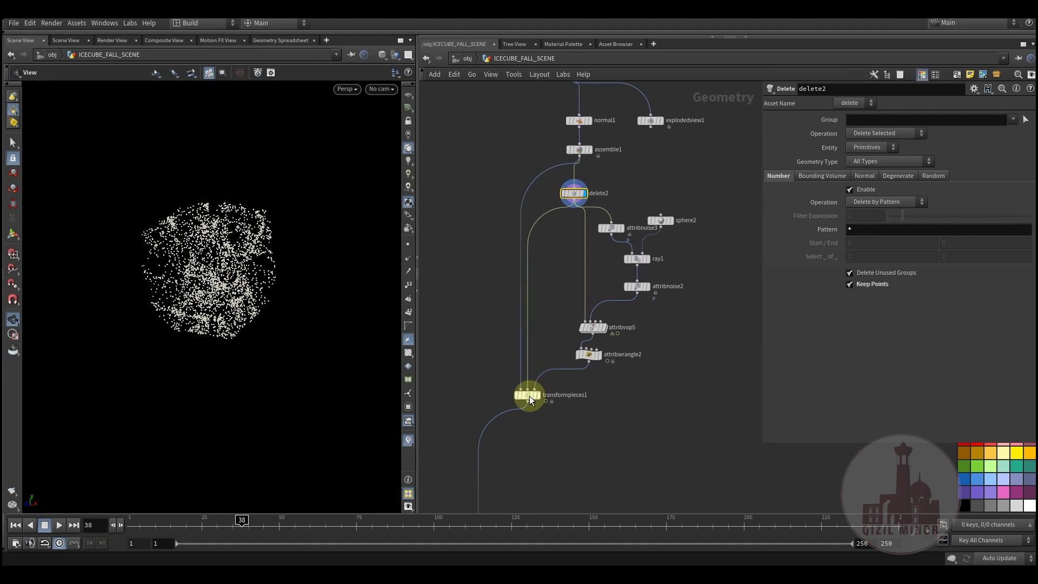
mouse_move(531, 398)
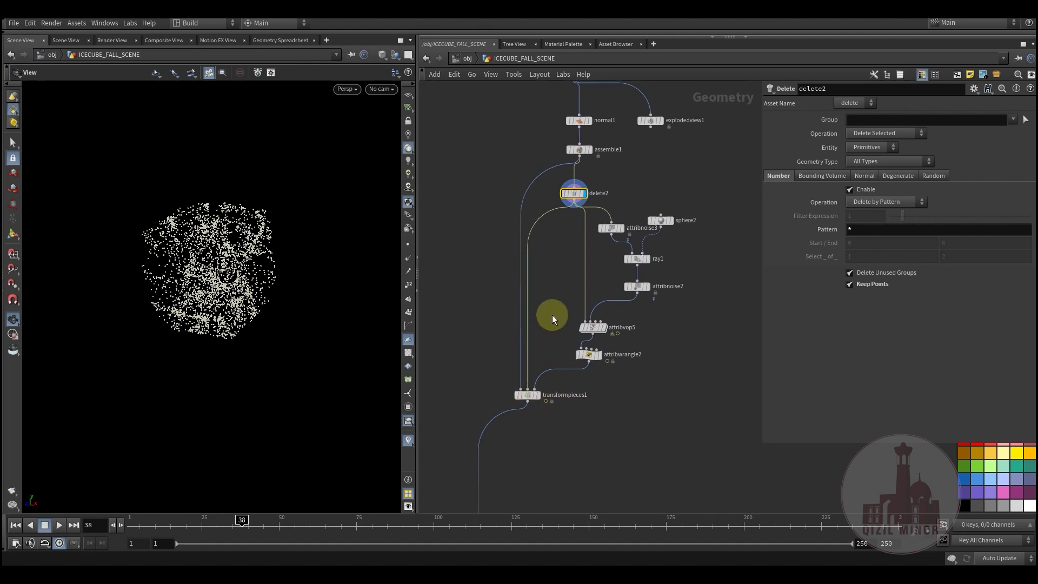
middle_drag(554, 315, 513, 318)
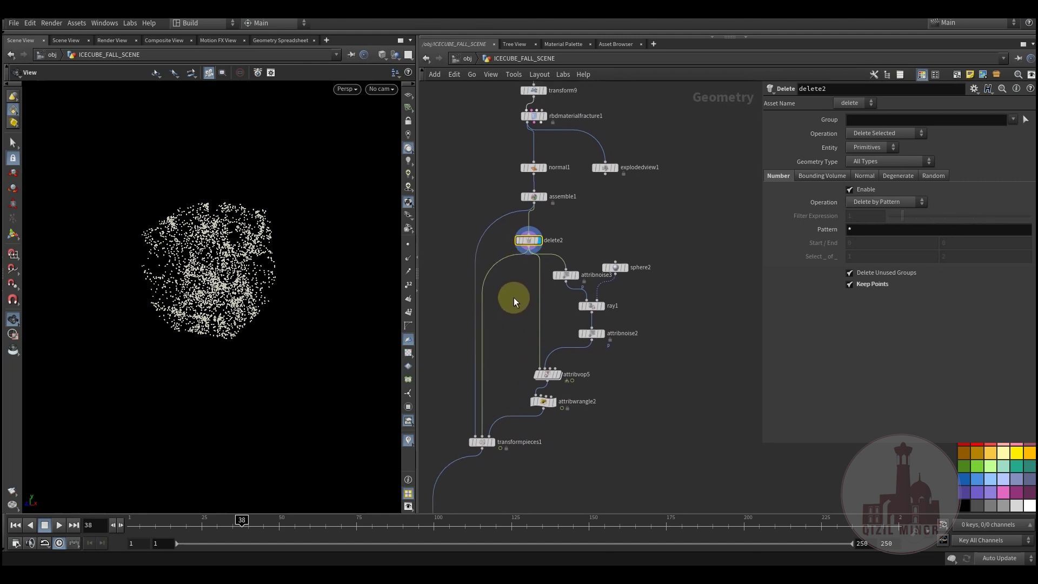
middle_drag(514, 302, 498, 271)
scroll(567, 281, up, 5)
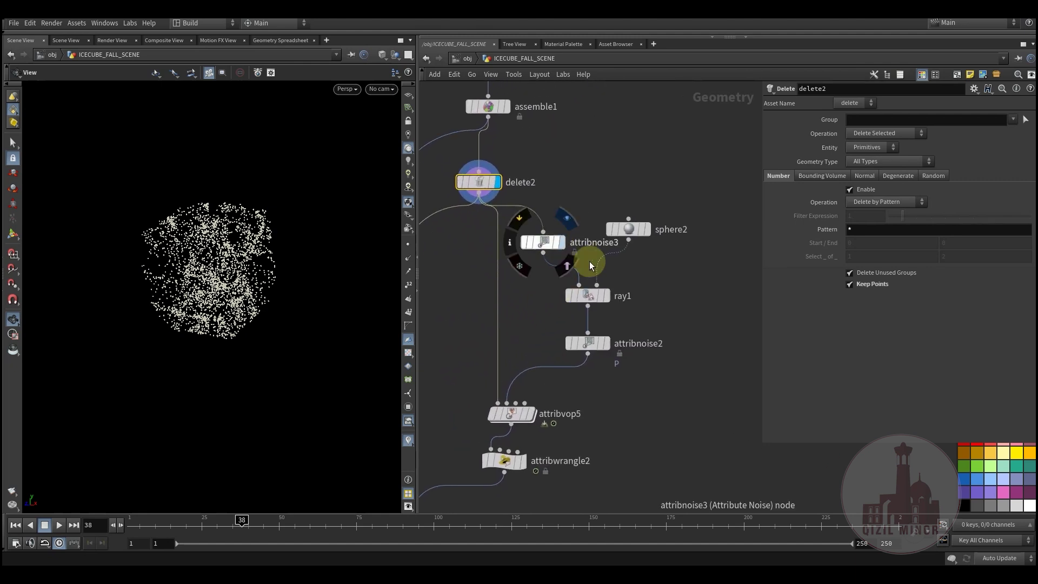
- Display attribnoise2, attribnoise3, sphere2 and ray1 in turn to compare their noise settings and geometry
click(605, 347)
click(592, 348)
drag(225, 268, 275, 306)
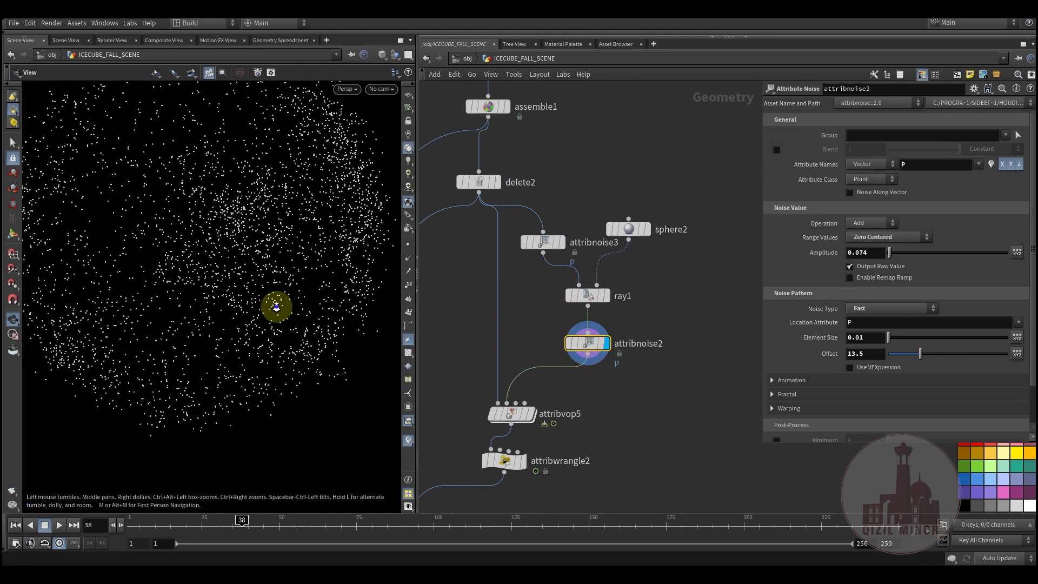
scroll(276, 308, down, 5)
click(563, 242)
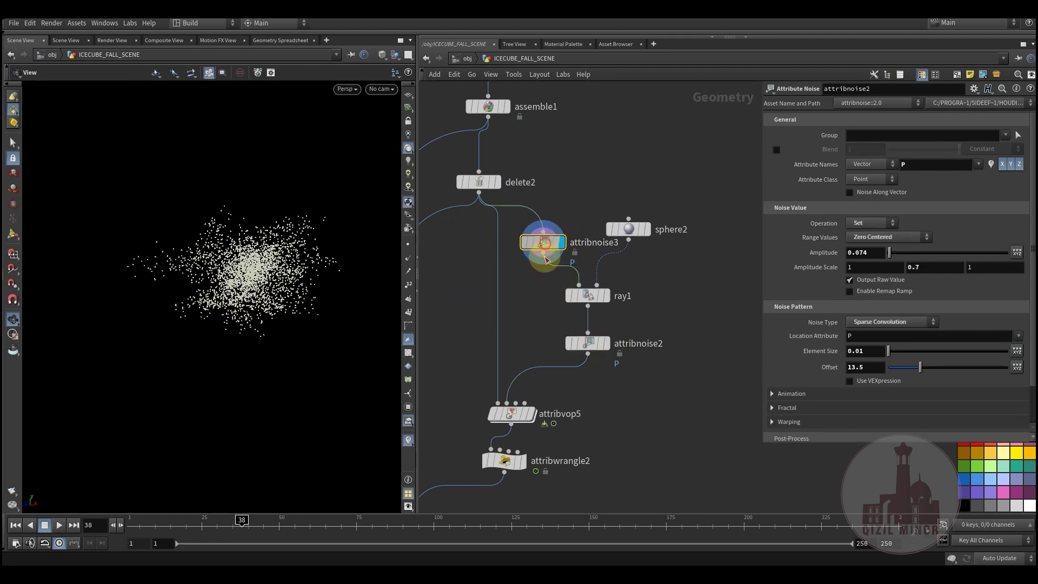
click(647, 228)
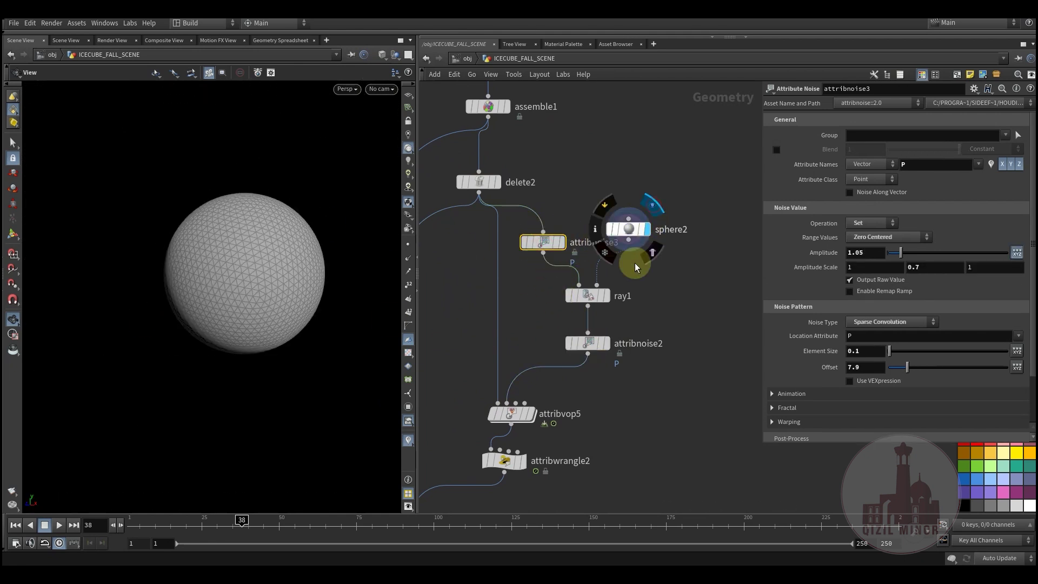
click(603, 295)
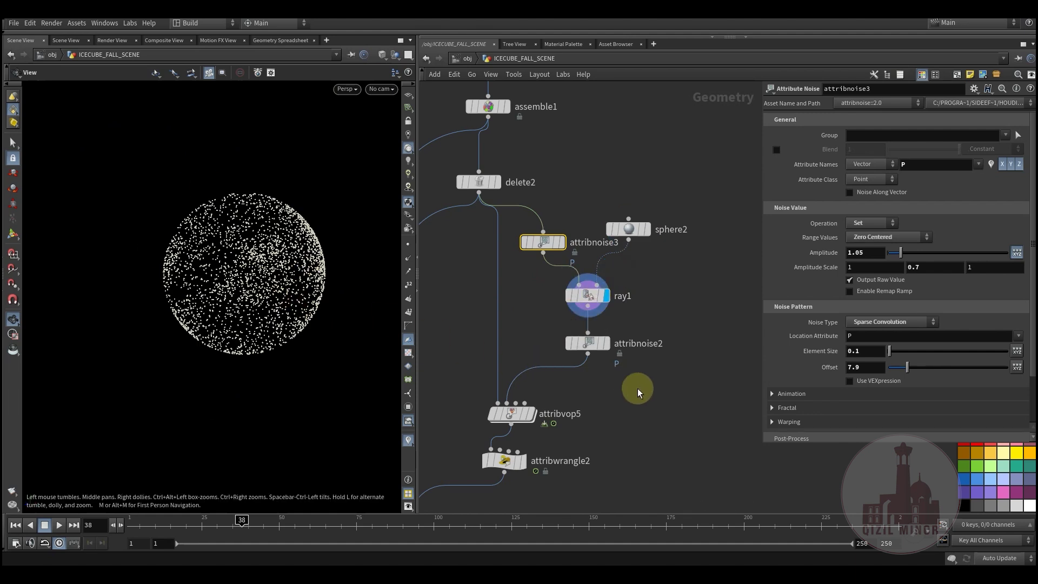
- Bypass and re-enable attribnoise3 while ray1 is displayed, and examine the points projected on the sphere
mouse_move(545, 244)
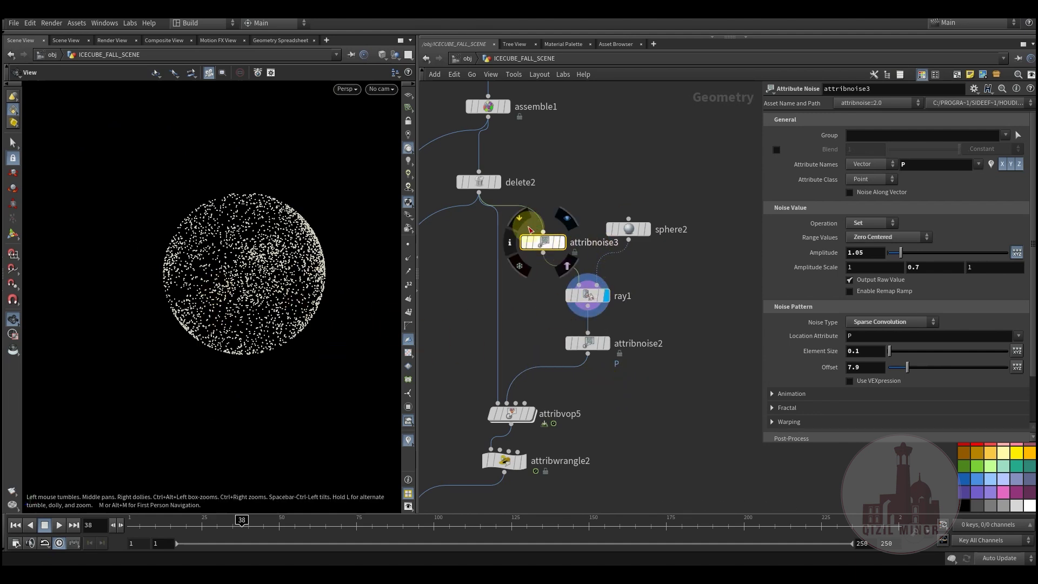
click(515, 216)
click(514, 216)
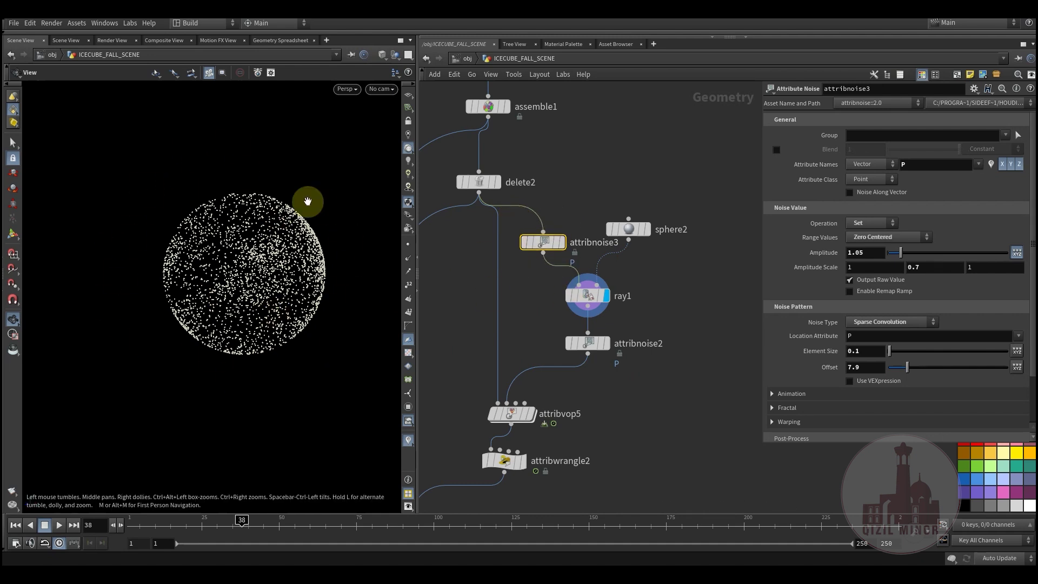
drag(191, 306, 193, 369)
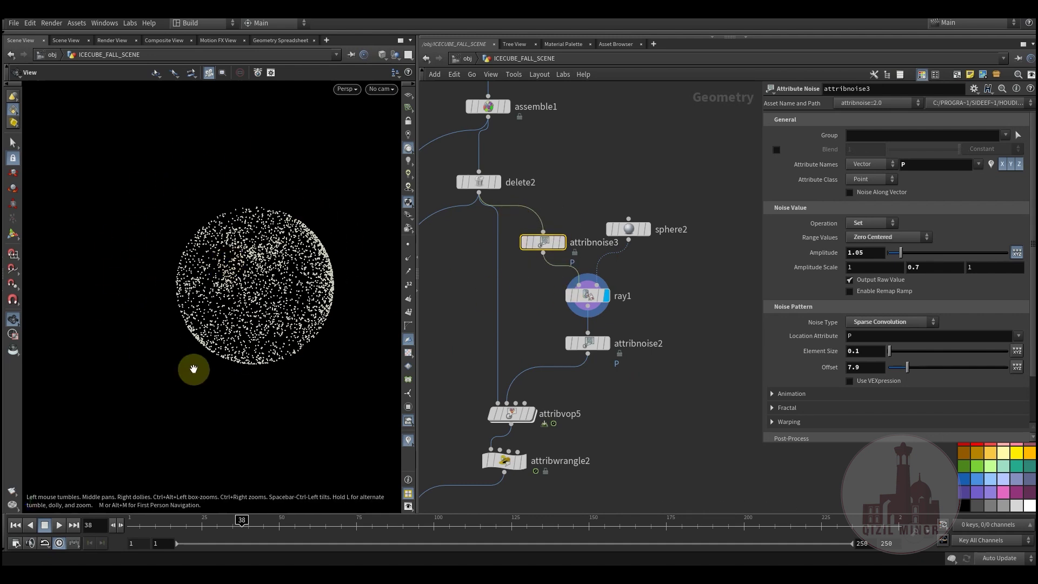
drag(261, 292, 231, 276)
- Display attribnoise2 followed by attribvop5, and view attribvop5's Interpolation Bias parameter
middle_drag(606, 363, 583, 271)
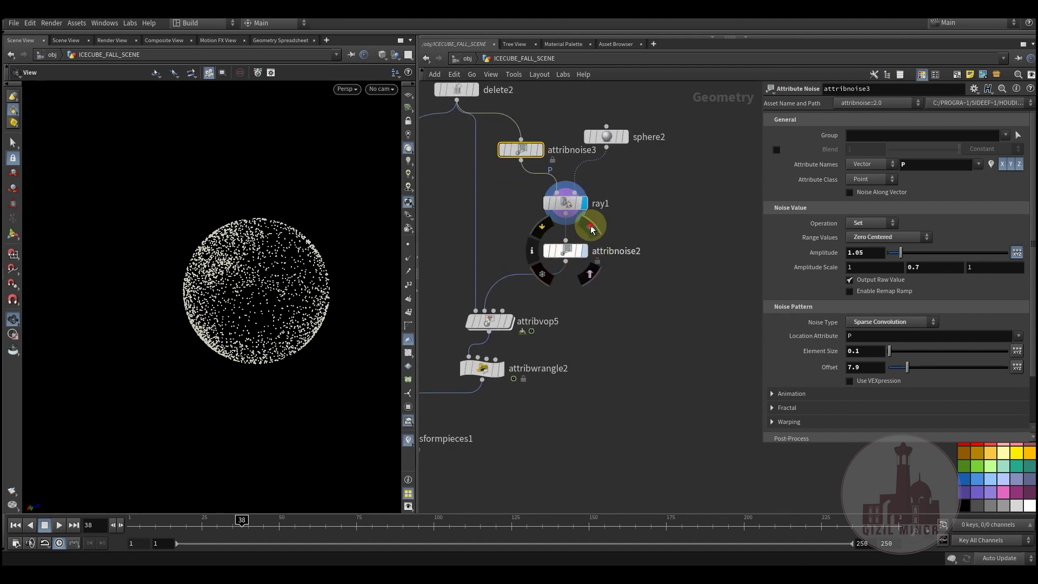
click(592, 230)
click(501, 329)
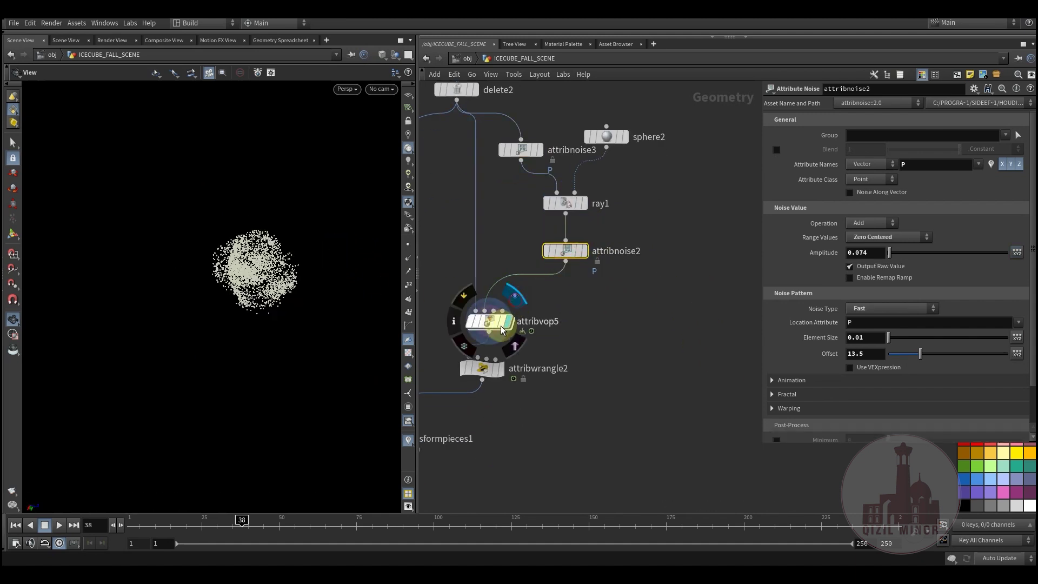
click(490, 323)
middle_drag(594, 361, 628, 387)
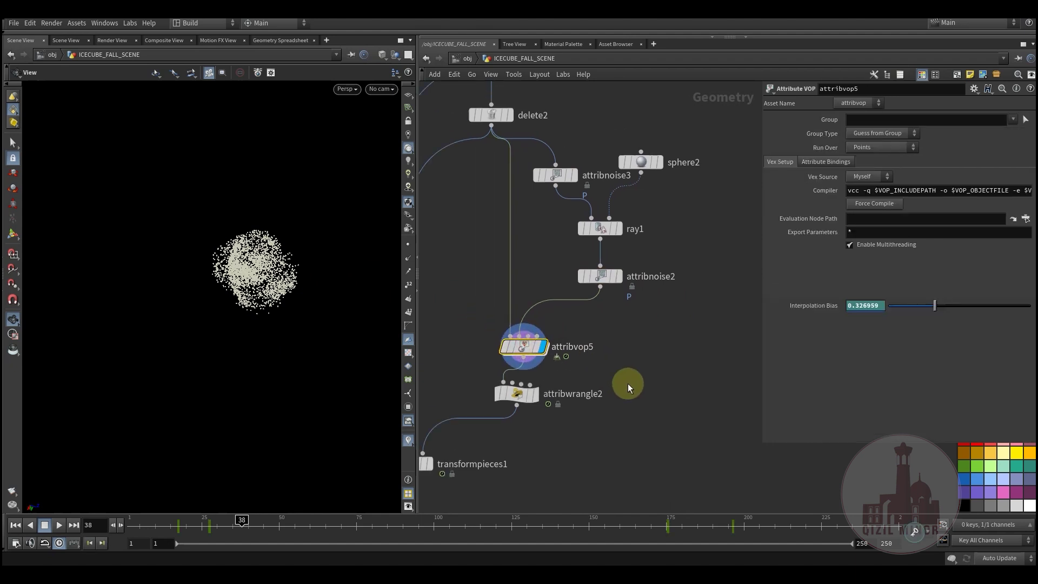
- Look inside attribvop5 at the importpoint1 and mix1 setup, check importpoint1's input and attribute, and return to the geometry network
double_click(528, 349)
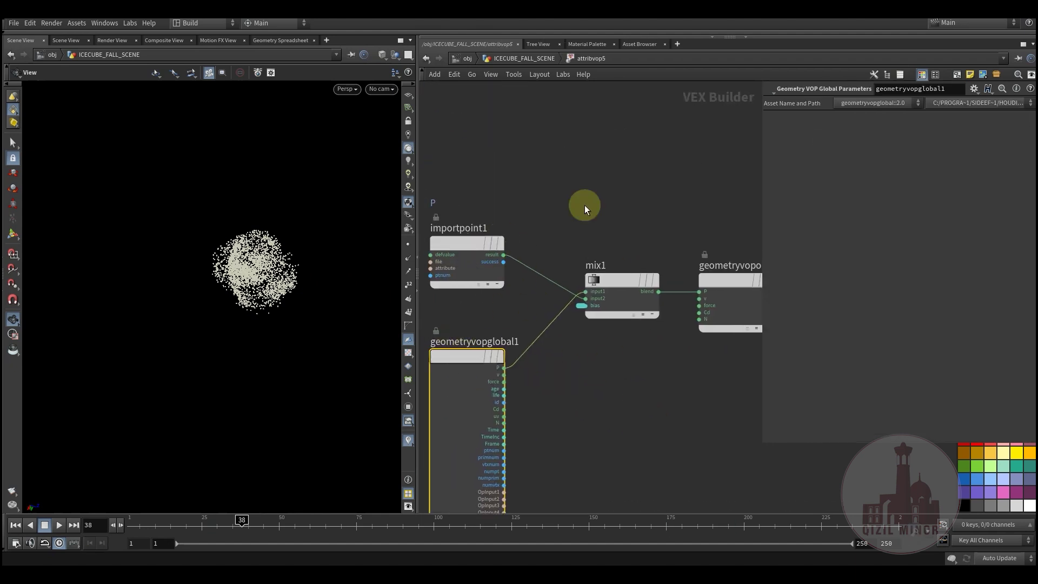
click(536, 60)
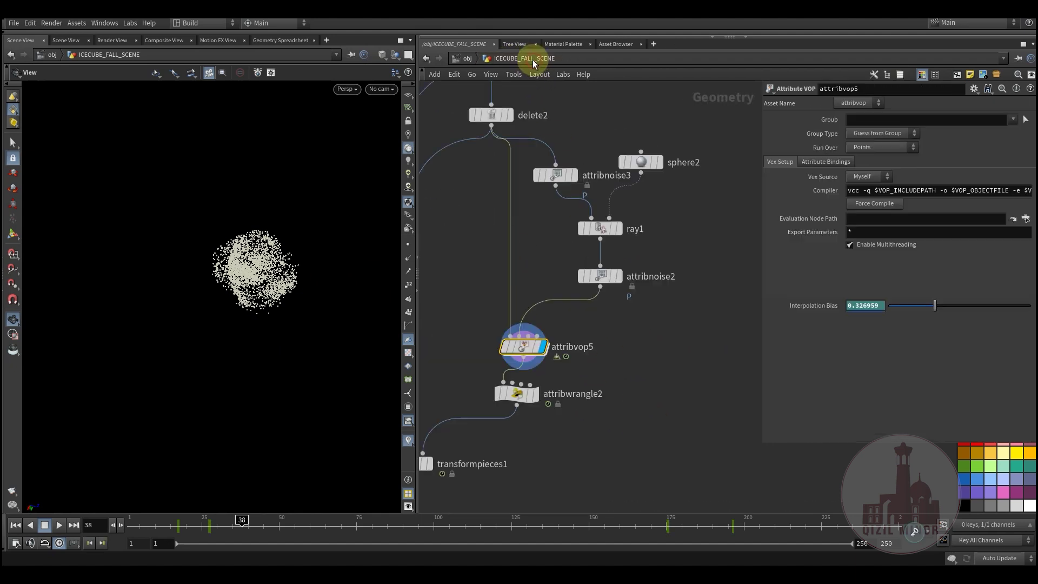
double_click(529, 348)
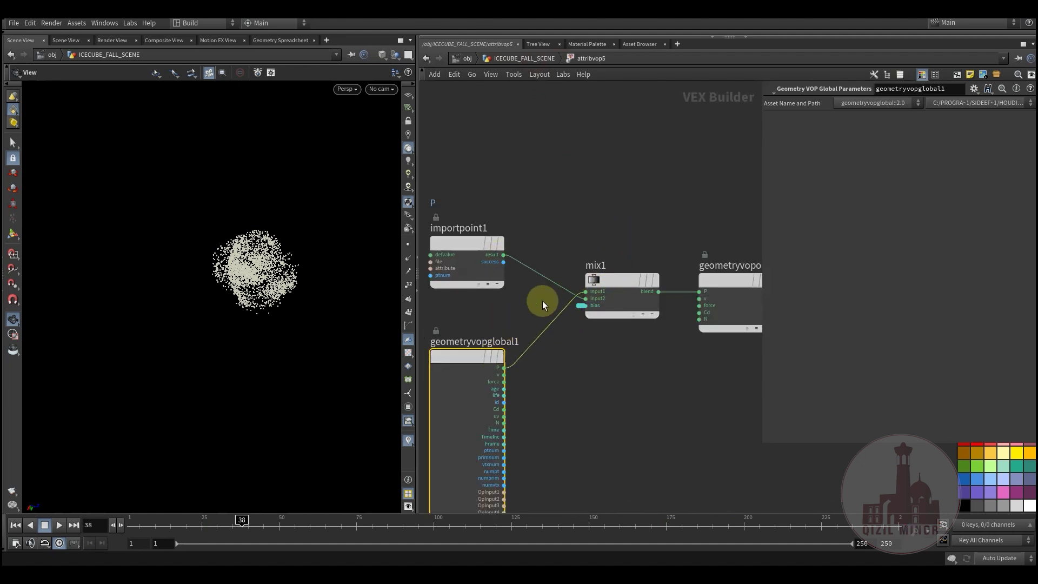
click(461, 244)
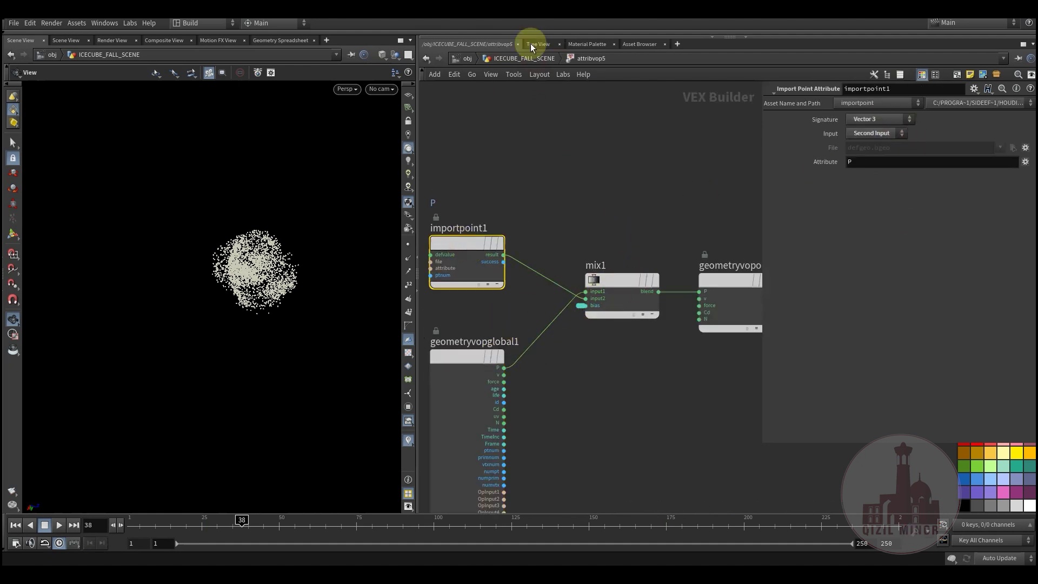
click(508, 58)
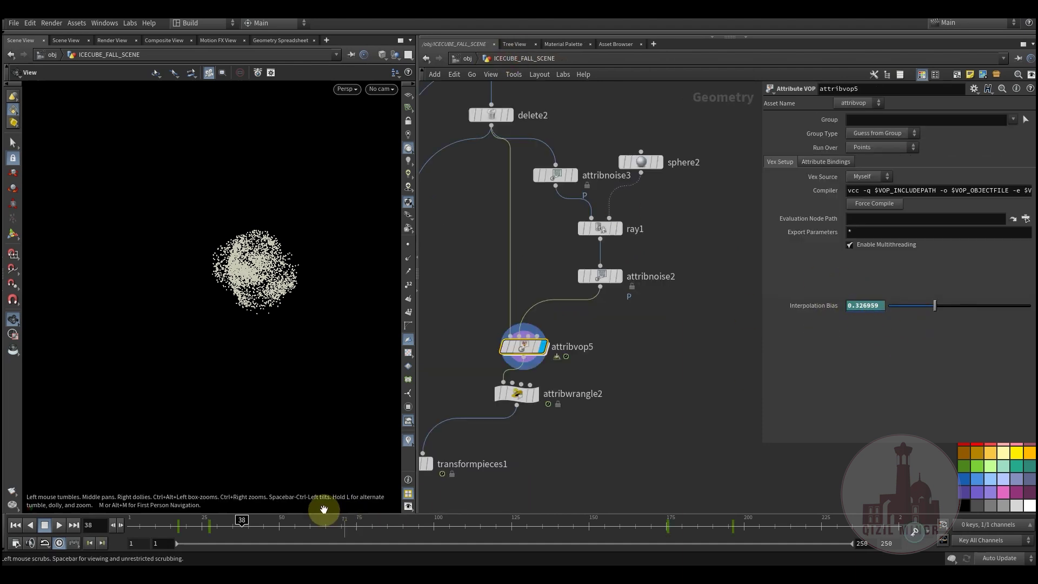
- Scrub the timeline to check attribvop5's animated Interpolation Bias, and display attribwrangle2 to view its pscale expression, stopping at frame 65
mouse_move(252, 525)
mouse_down()
mouse_move(157, 527)
mouse_move(753, 549)
mouse_move(261, 540)
mouse_up()
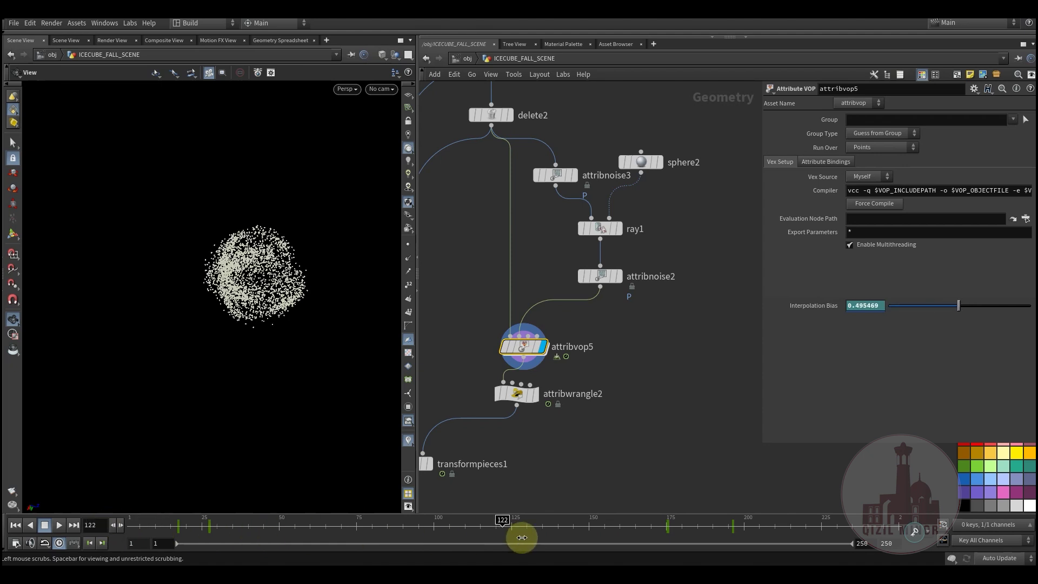
drag(725, 534, 498, 541)
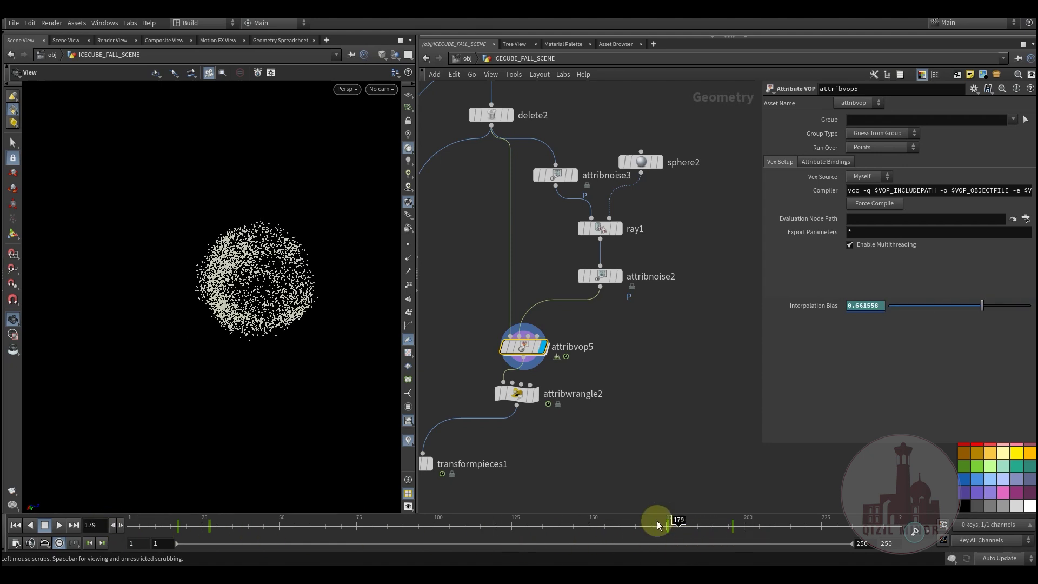
click(528, 398)
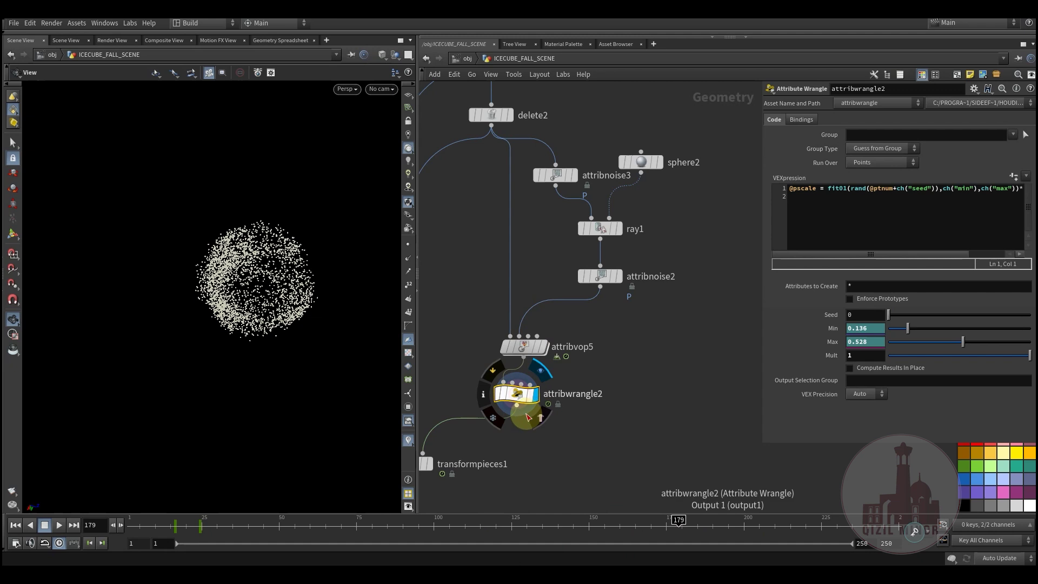
middle_drag(590, 438, 641, 346)
drag(267, 526, 325, 536)
- Display the transformpieces1 node, view its Match by Attribute settings and trace its connections back to assemble1, delete2 and attribwrangle2
middle_drag(542, 331, 557, 291)
scroll(528, 342, down, 2)
middle_drag(534, 235, 532, 303)
mouse_move(529, 372)
middle_down()
mouse_move(528, 410)
mouse_move(534, 362)
middle_up()
middle_drag(529, 386, 527, 424)
middle_drag(545, 307, 543, 243)
mouse_move(519, 399)
click(540, 378)
click(520, 399)
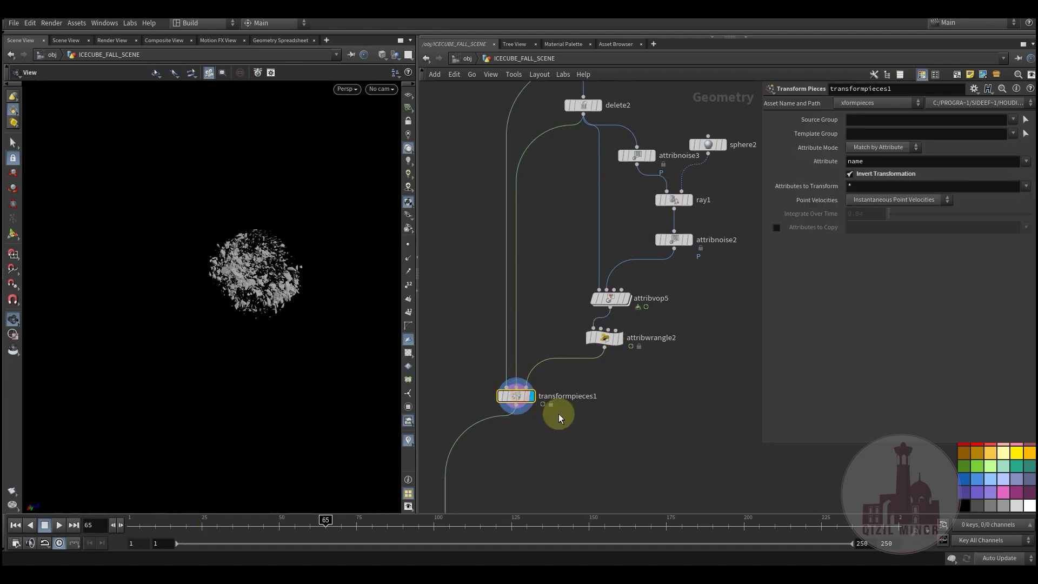
middle_drag(544, 291, 531, 378)
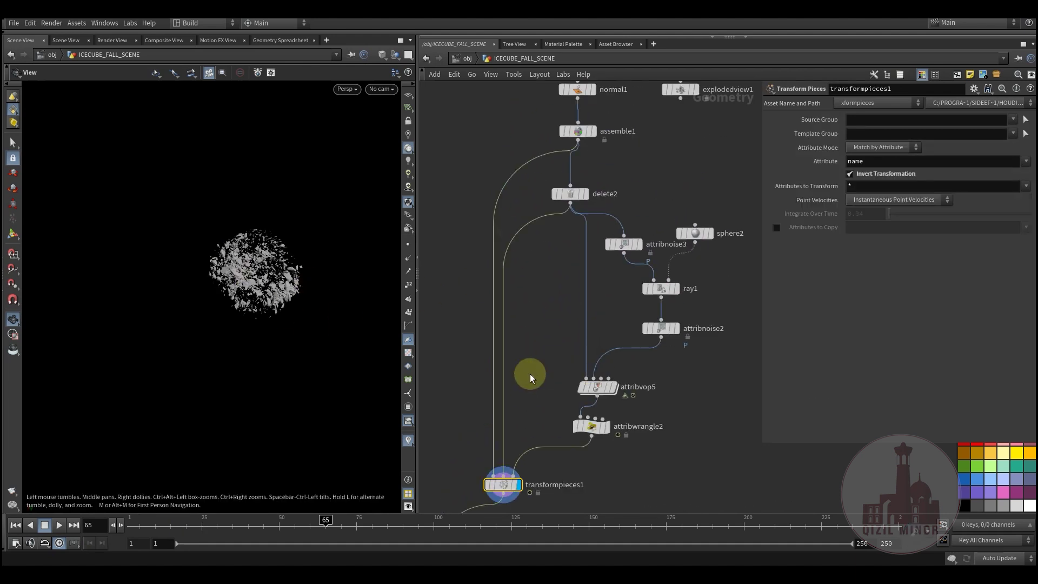
- Scrub the timeline to frame 156 with transformpieces1 displayed and examine how the ice cube pieces disperse
drag(204, 373, 244, 340)
drag(243, 529, 530, 532)
drag(195, 326, 216, 349)
key(space+g)
scroll(234, 279, down, 5)
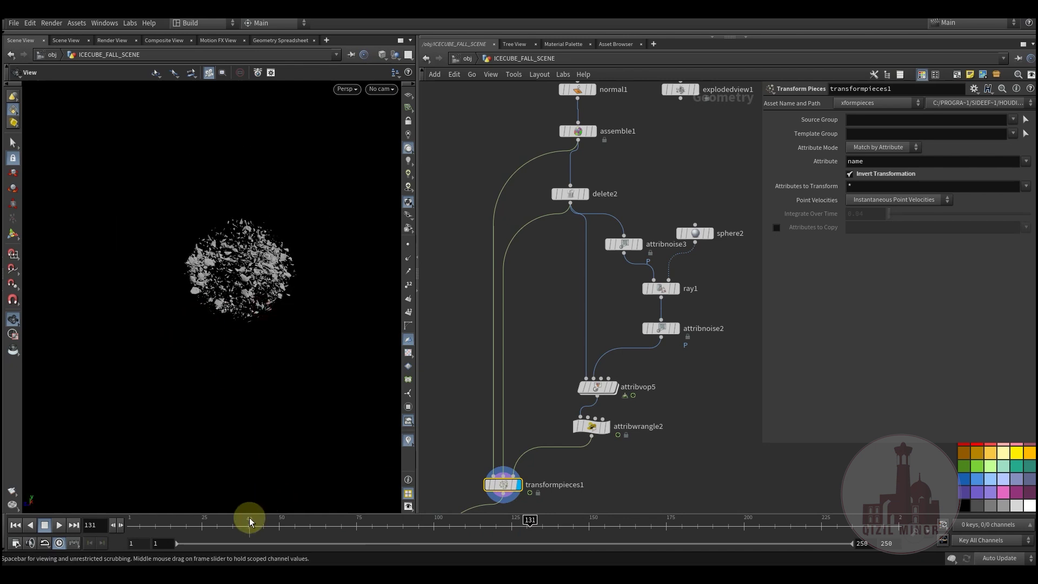
drag(222, 522, 607, 547)
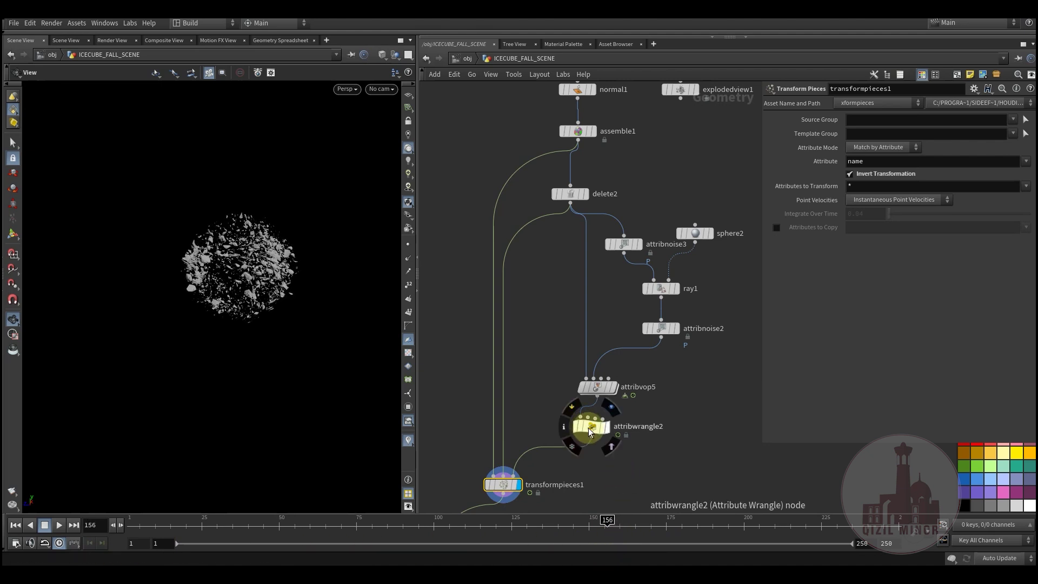
- Bypass attribwrangle2 at frame 1, scrub to frame 140 and examine the dispersed pieces without the pscale change
click(590, 427)
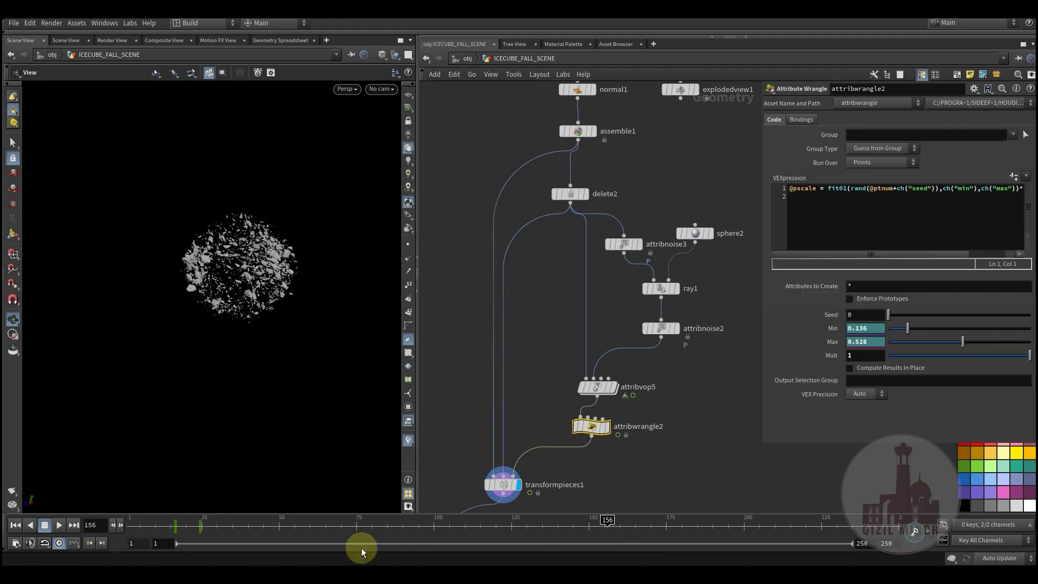
drag(192, 524, 103, 531)
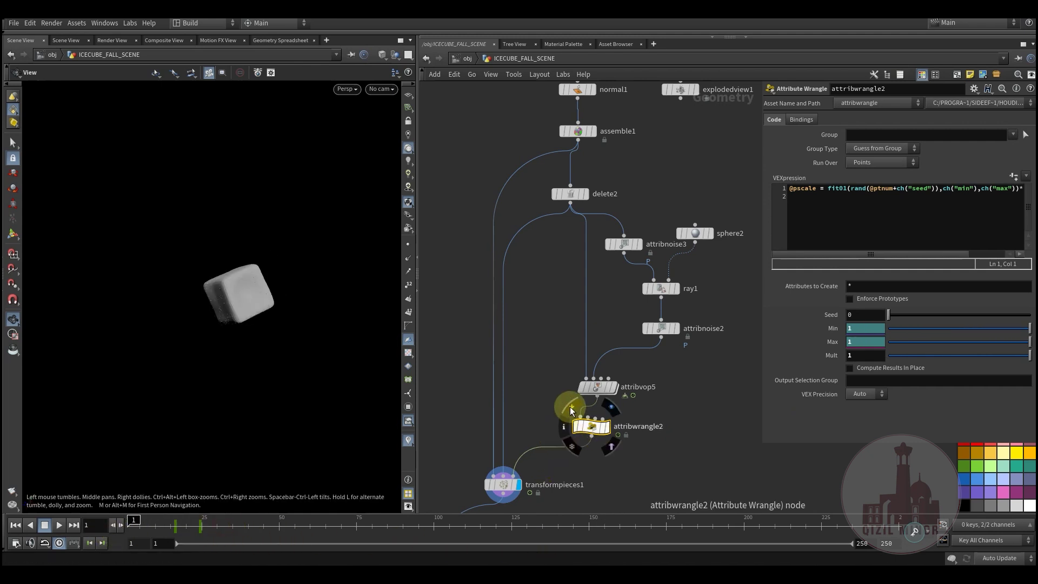
click(575, 427)
drag(120, 521, 271, 531)
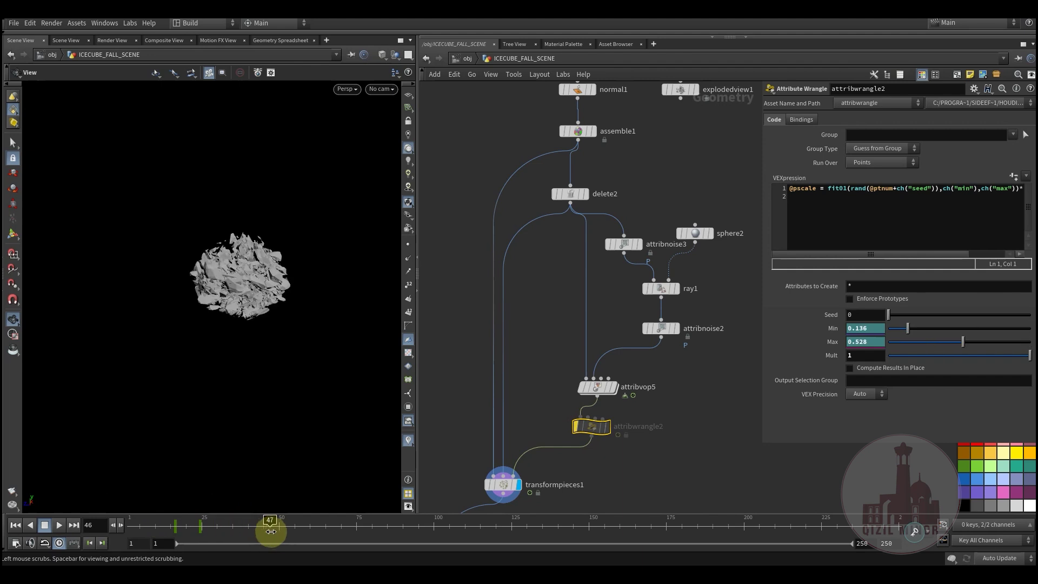
drag(428, 539, 559, 538)
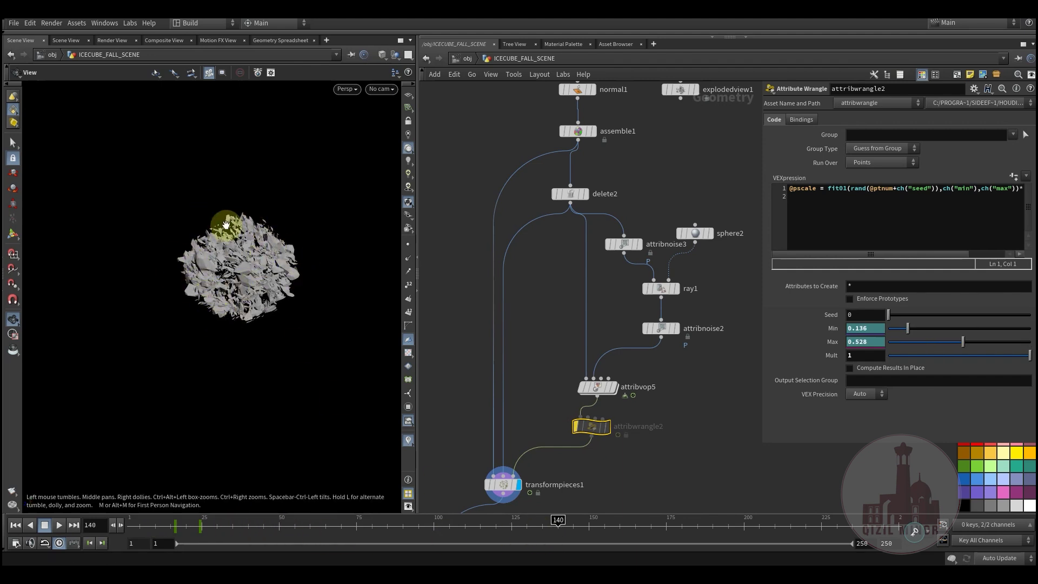
drag(220, 276, 231, 299)
right_drag(231, 299, 318, 267)
drag(263, 270, 188, 293)
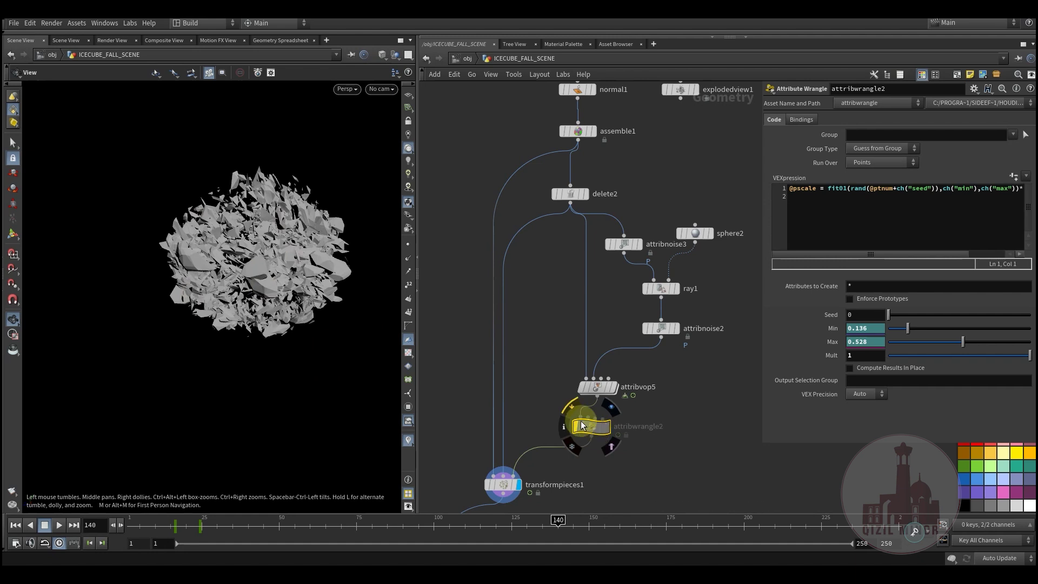
- Re-enable attribwrangle2 and scrub the timeline to examine how the ice cube breaks into shrinking pieces, stopping at frame 48
click(573, 408)
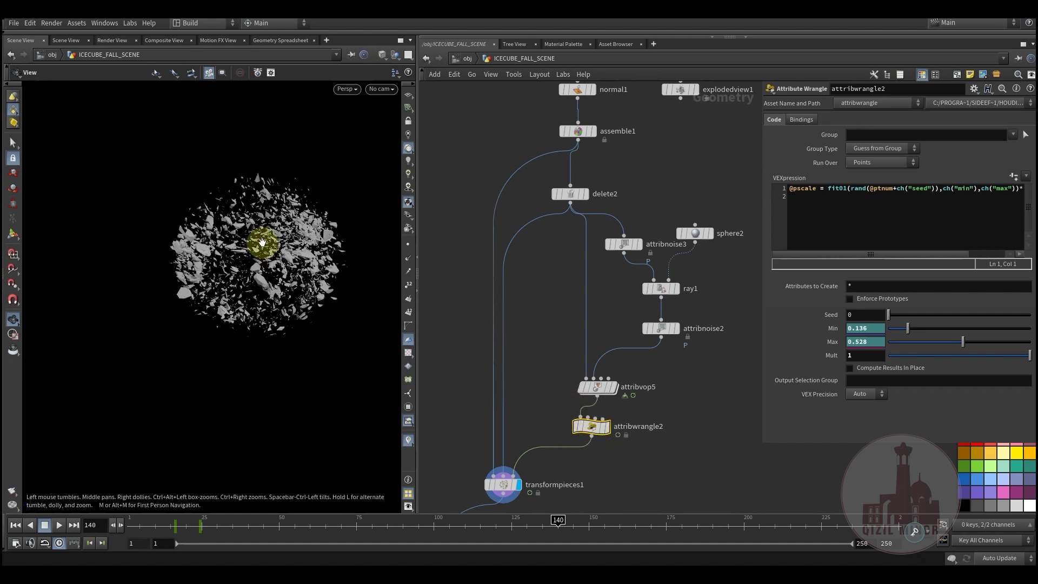
drag(262, 244, 246, 244)
drag(224, 529, 139, 524)
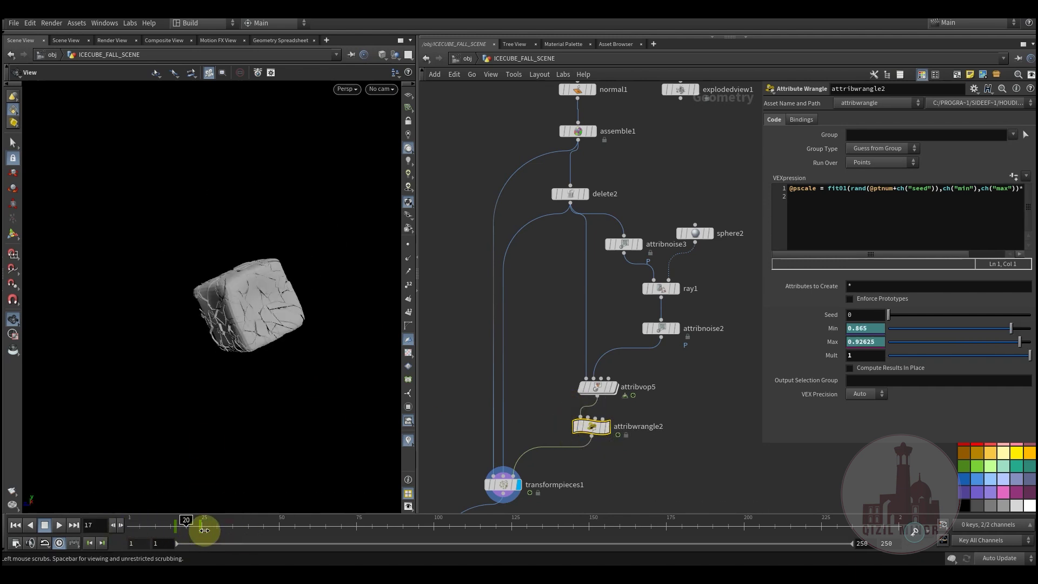
drag(204, 530, 107, 541)
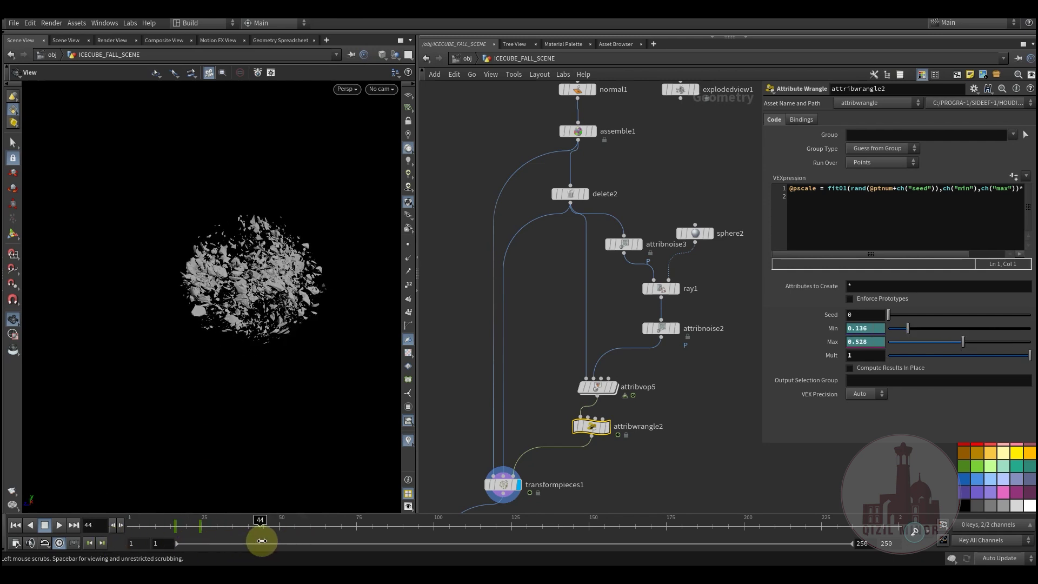
drag(197, 544, 184, 545)
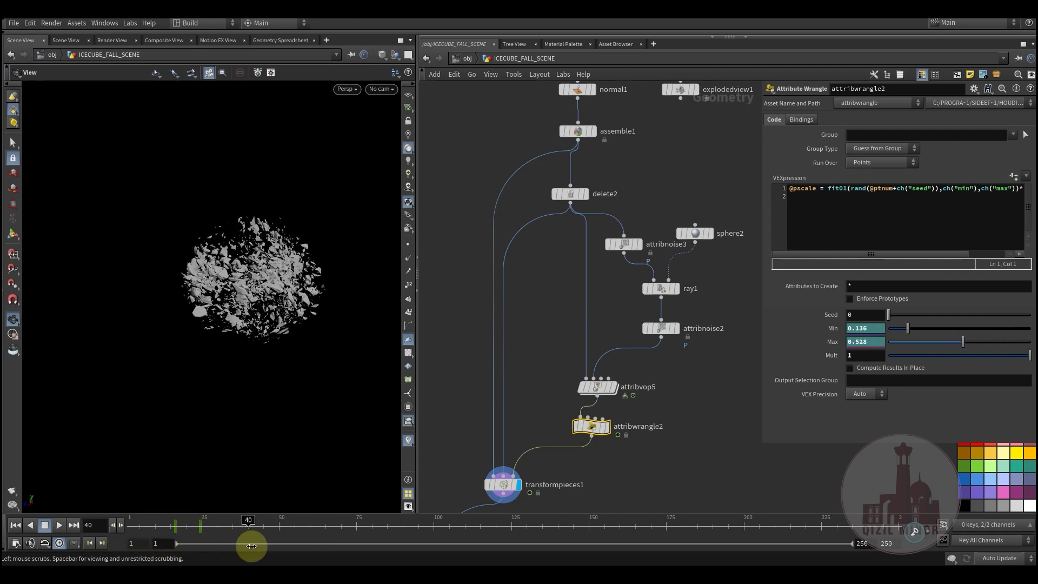
drag(251, 546, 274, 542)
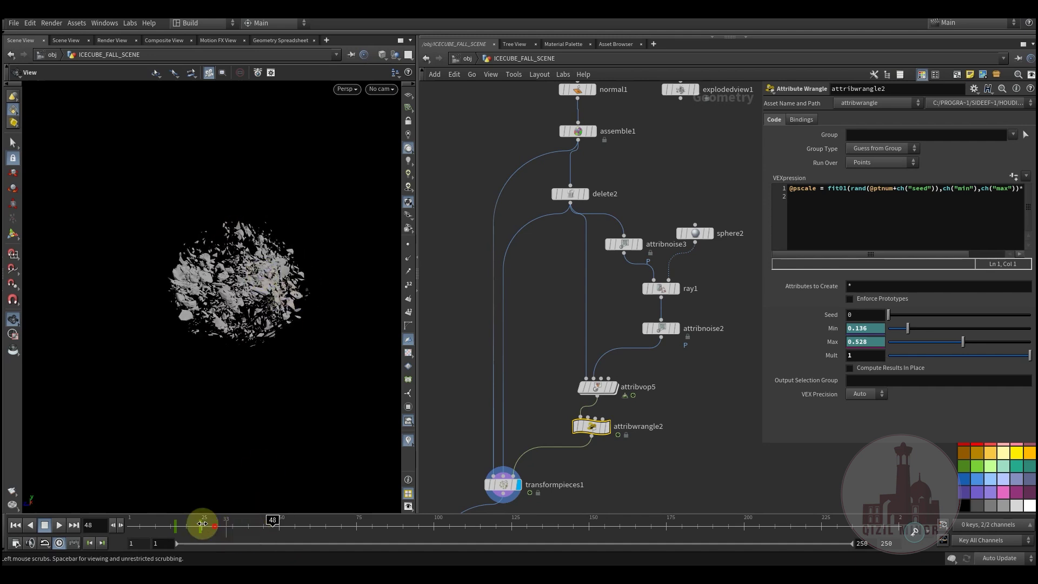
drag(204, 524, 160, 527)
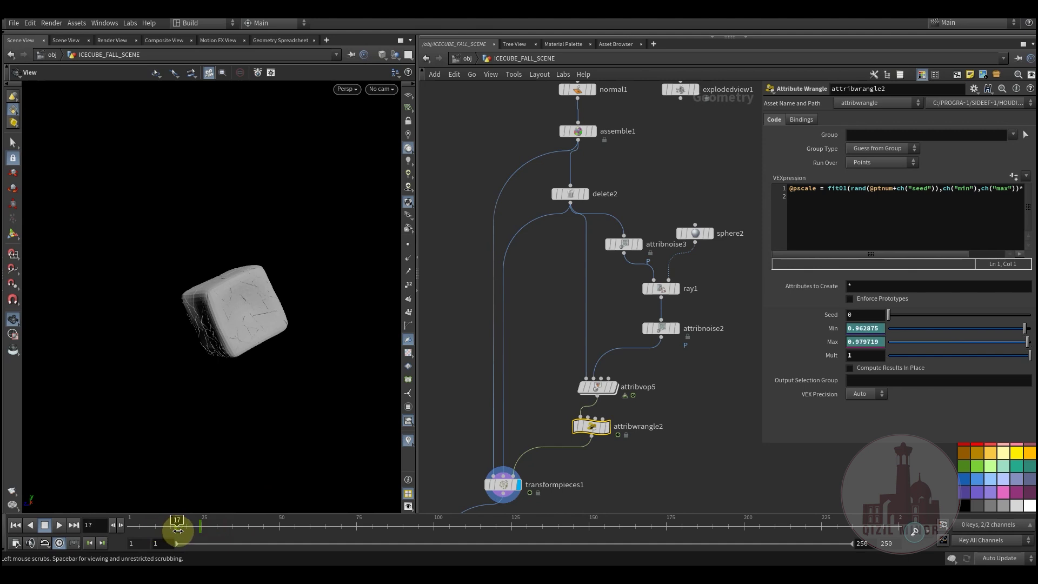
drag(181, 530, 273, 534)
- Trace the output of transformpieces1 down the network to unpack1, convert1, normal7 and switch1
middle_drag(522, 385, 550, 296)
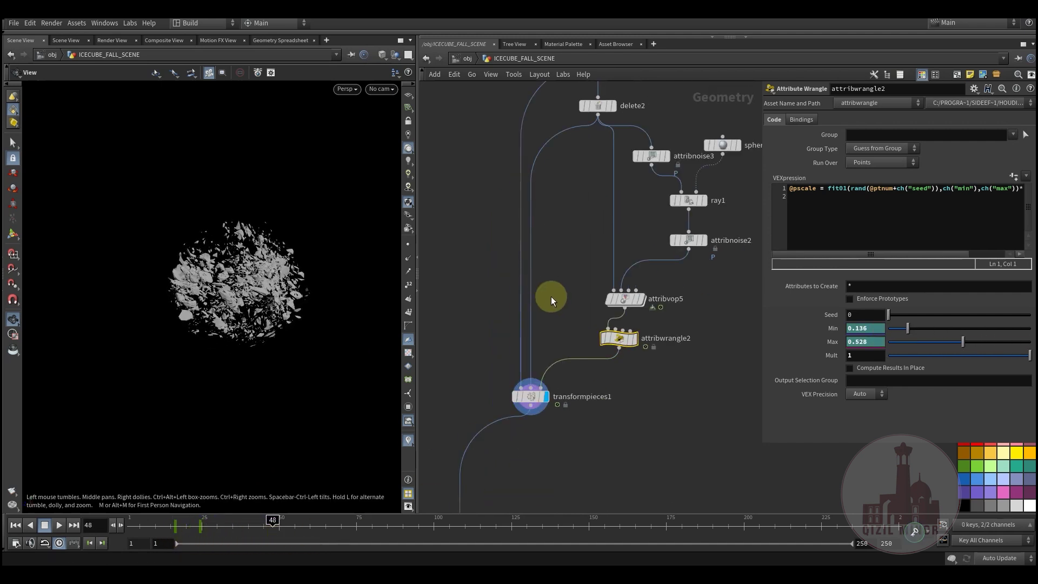
scroll(549, 304, down, 2)
middle_drag(593, 431, 572, 467)
scroll(555, 427, up, 3)
drag(495, 399, 519, 372)
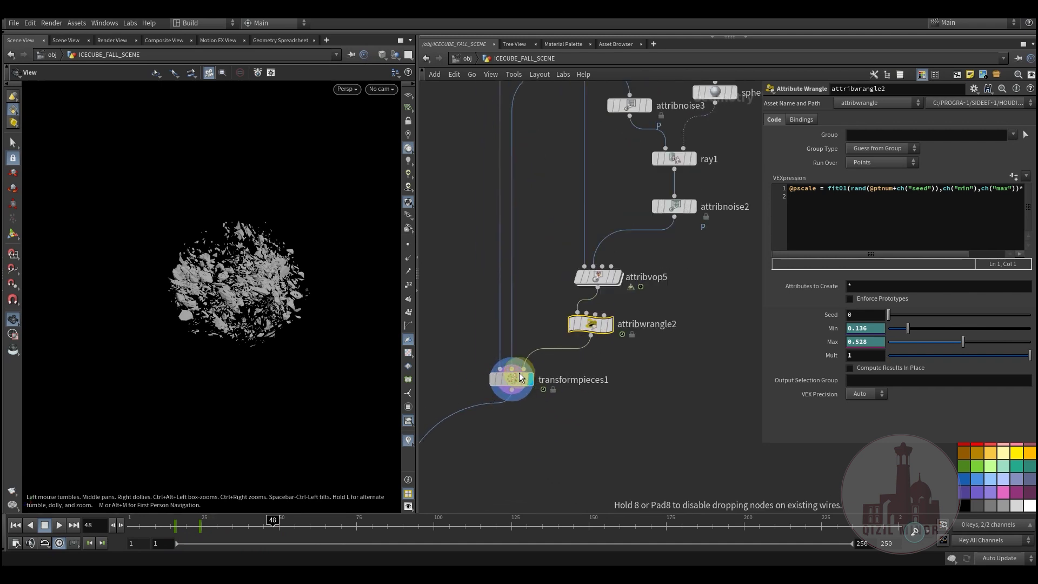
scroll(512, 442, down, 5)
middle_drag(628, 436, 626, 281)
scroll(582, 314, up, 3)
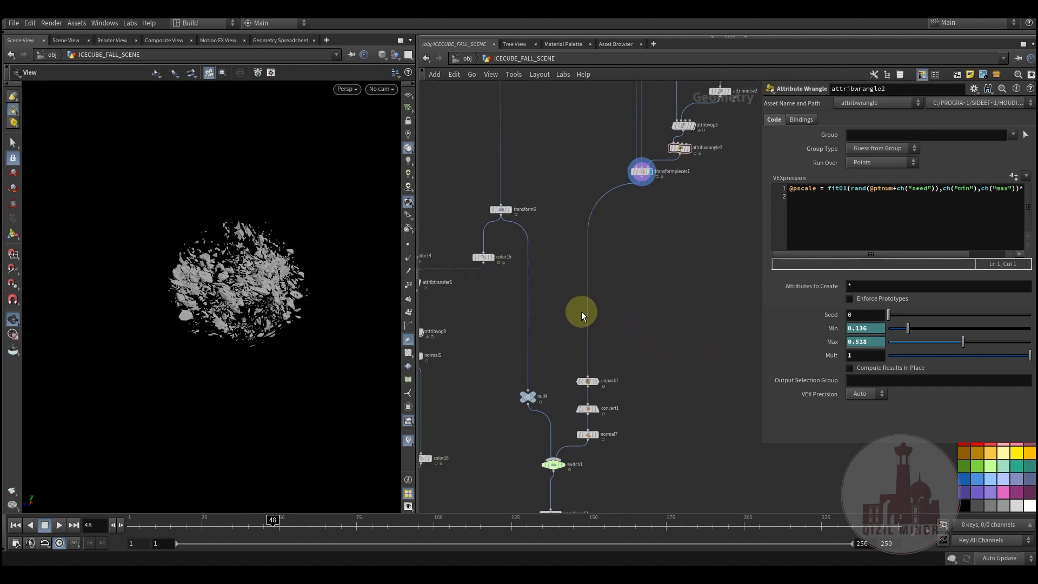
- Find the transform6 node on the unfractured cube branch and display its geometry
middle_drag(558, 341, 581, 390)
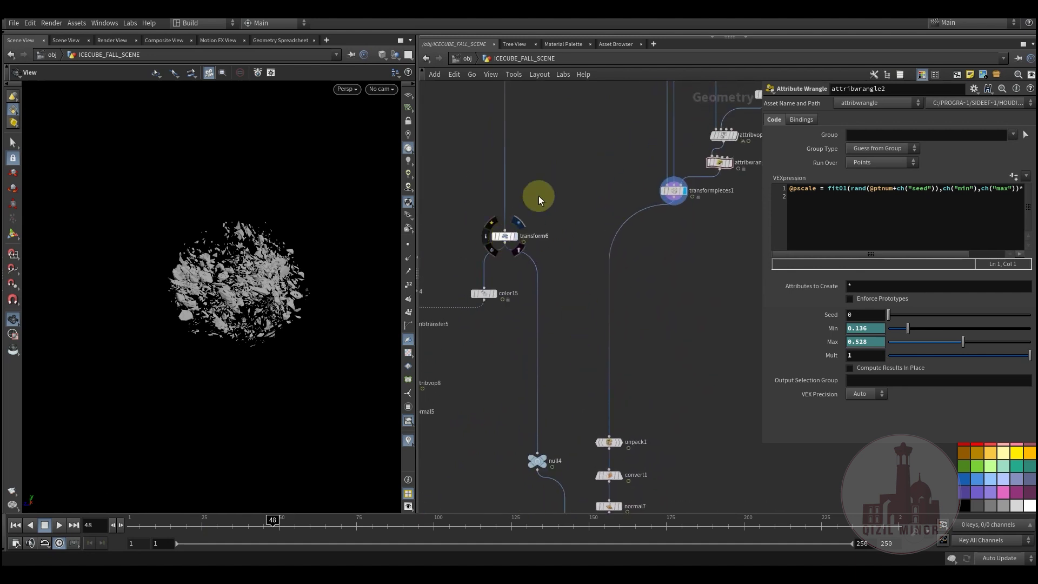
middle_drag(547, 165, 514, 427)
scroll(514, 426, down, 5)
middle_drag(514, 356, 511, 385)
middle_drag(495, 438, 505, 231)
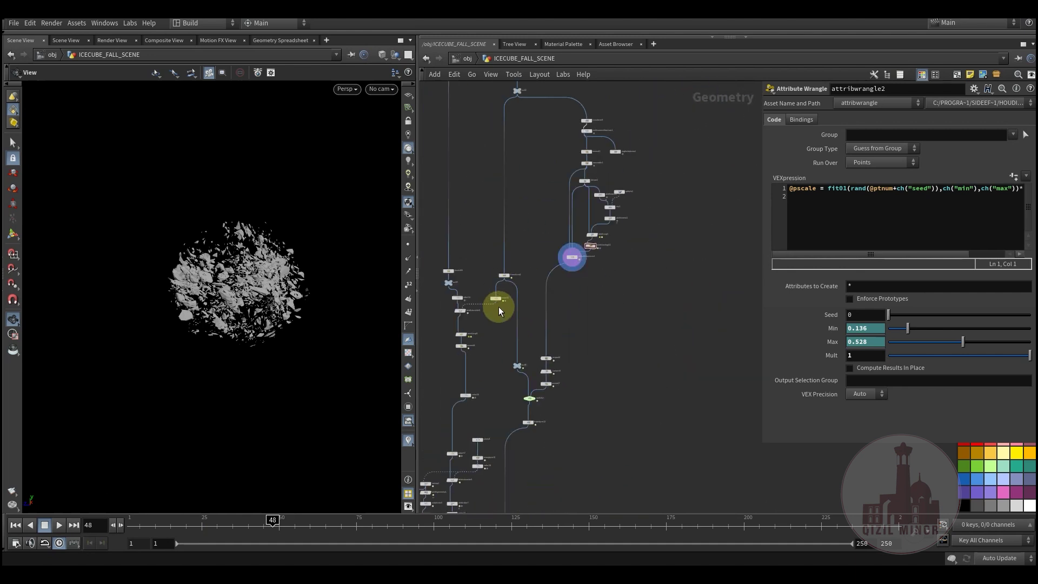
scroll(498, 306, up, 5)
click(518, 287)
middle_drag(566, 340, 563, 313)
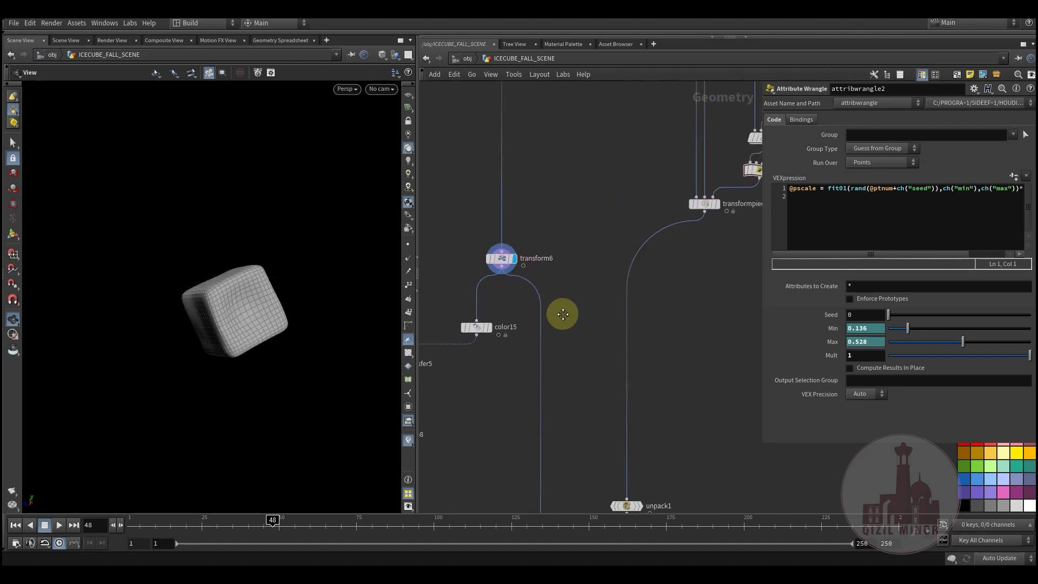
- Compare the Transform parameters of transform9 on the fracture branch with the keyframed ones of transform6
middle_drag(566, 245, 528, 401)
scroll(528, 401, down, 3)
middle_drag(539, 299, 550, 257)
click(610, 246)
scroll(468, 384, up, 3)
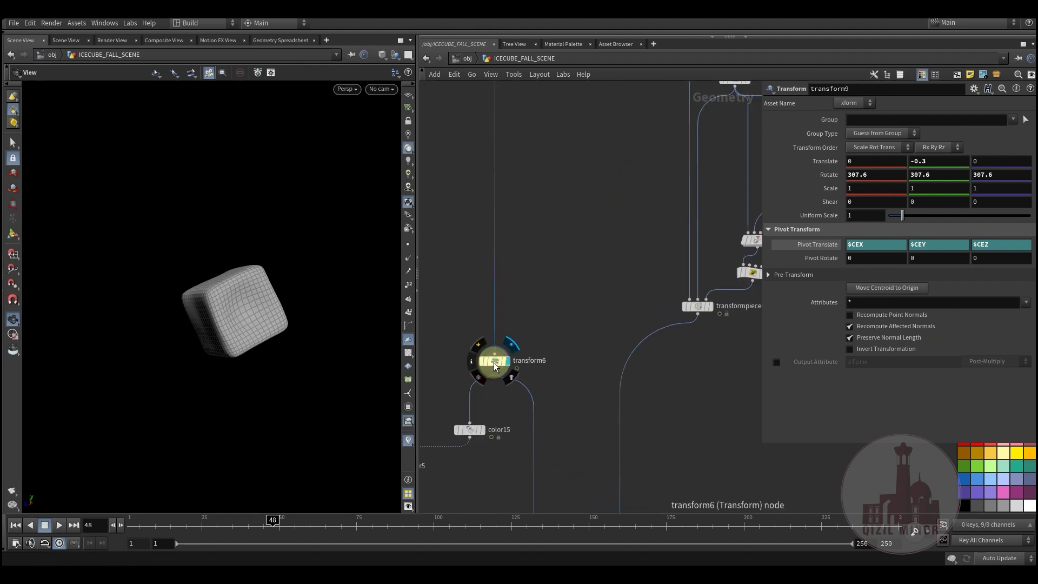
click(494, 361)
middle_drag(557, 389, 538, 270)
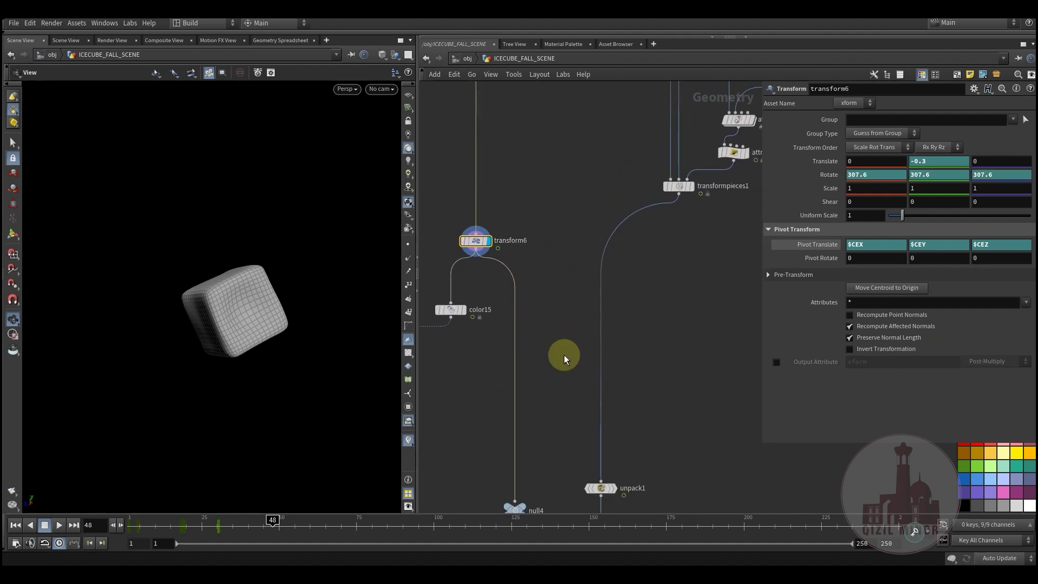
middle_drag(562, 366, 548, 143)
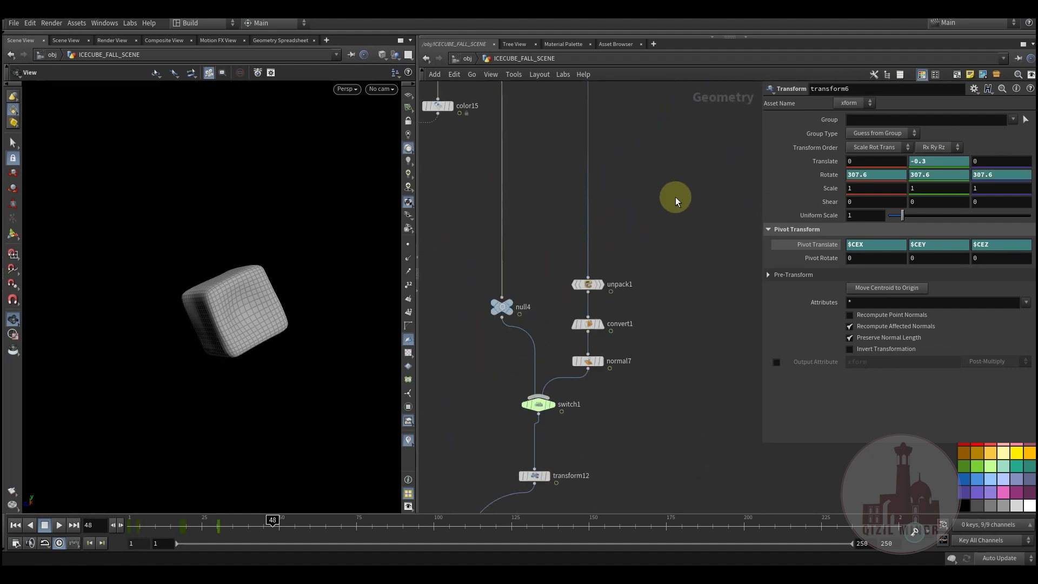
- Trace the fracture branch from the cube's null down to where it meets null4, and display switch1
middle_drag(678, 223, 621, 470)
scroll(595, 432, down, 3)
middle_drag(515, 316, 473, 496)
click(533, 220)
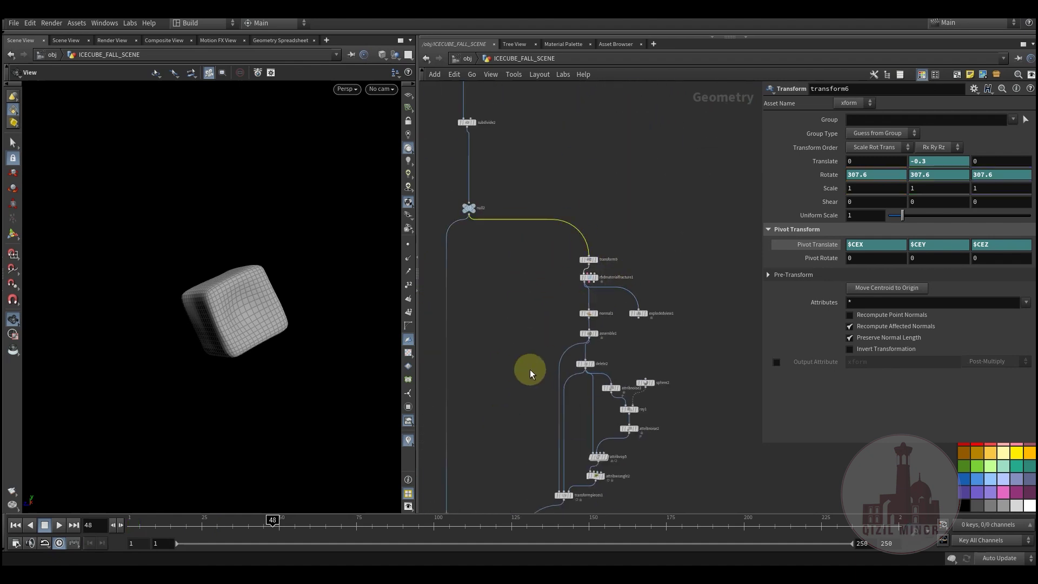
middle_drag(525, 473, 512, 244)
middle_drag(505, 348, 523, 232)
scroll(488, 319, up, 2)
scroll(488, 319, up, 2)
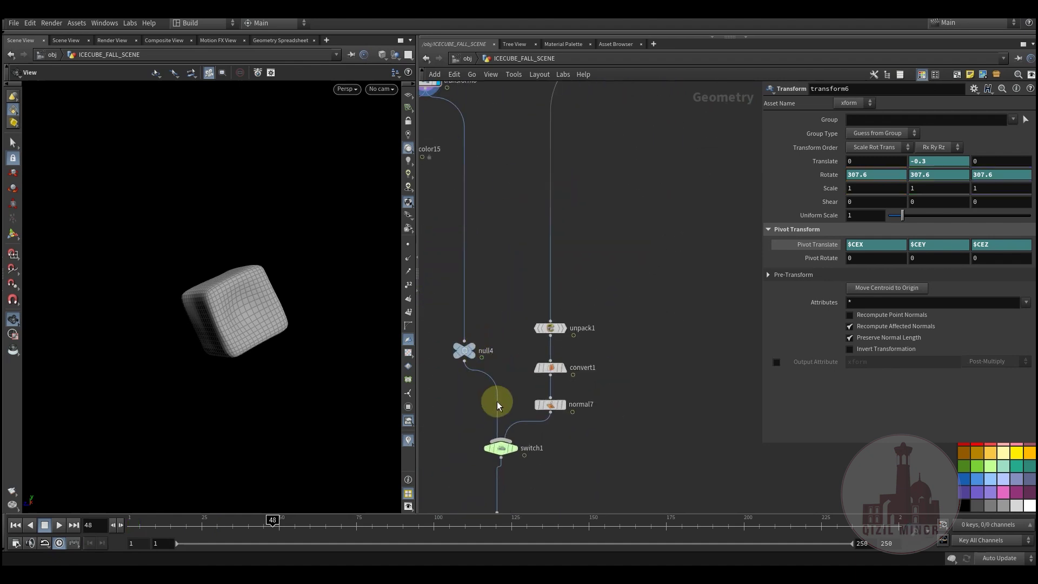
click(522, 442)
click(502, 452)
- Display transform6 with its parameters and scrub through its animated cube transform, stopping at frame 34
middle_drag(586, 430, 587, 442)
middle_drag(513, 182, 553, 458)
drag(528, 318, 453, 393)
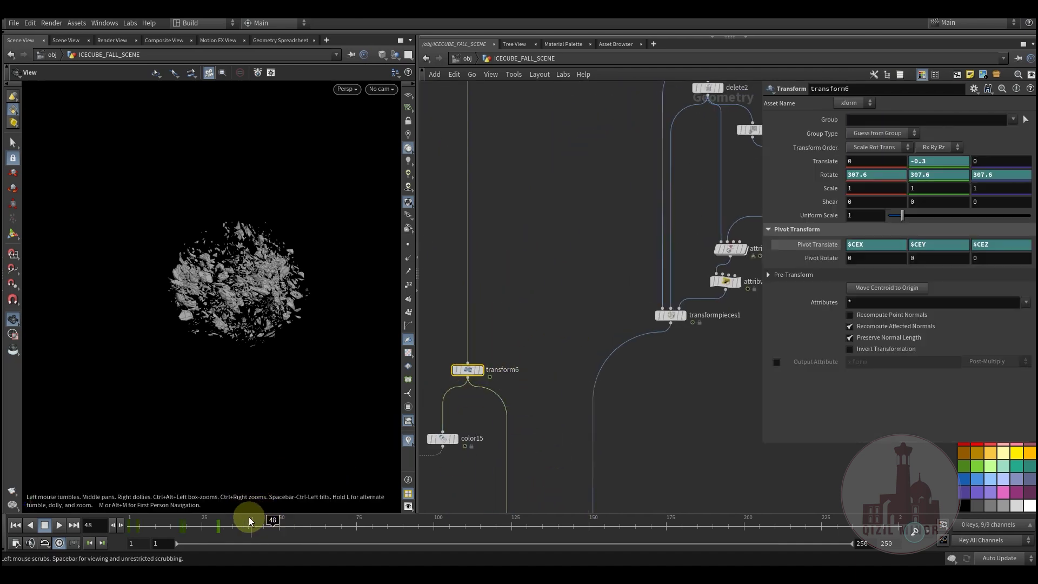
mouse_move(250, 521)
mouse_down()
mouse_move(152, 530)
mouse_move(231, 527)
mouse_up()
click(479, 370)
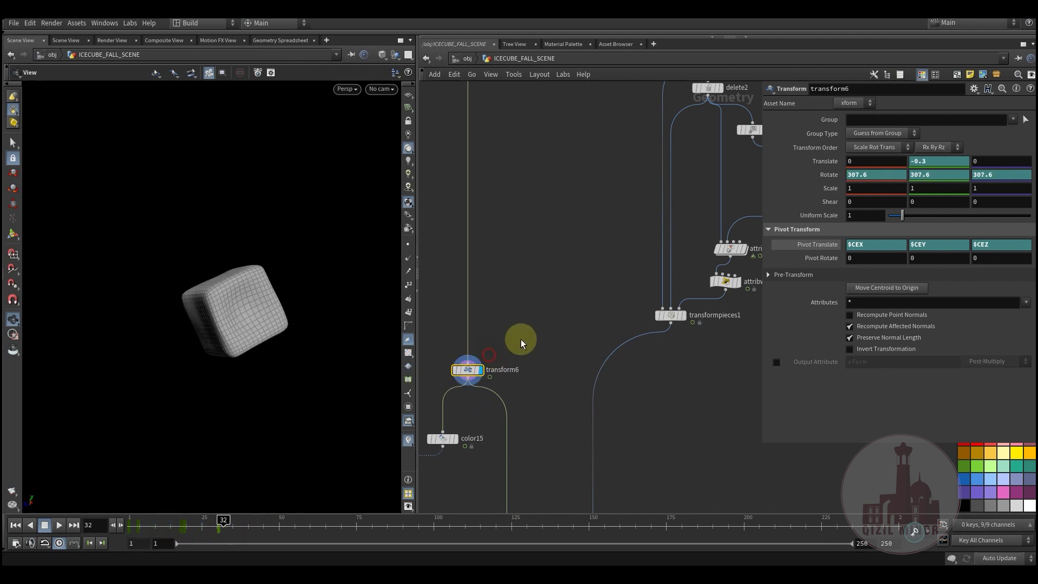
click(130, 528)
drag(130, 528, 201, 538)
drag(178, 505, 229, 524)
- Display switch1, view its null4 and normal7 inputs, and scrub the timeline to frame 40
middle_drag(543, 451, 498, 261)
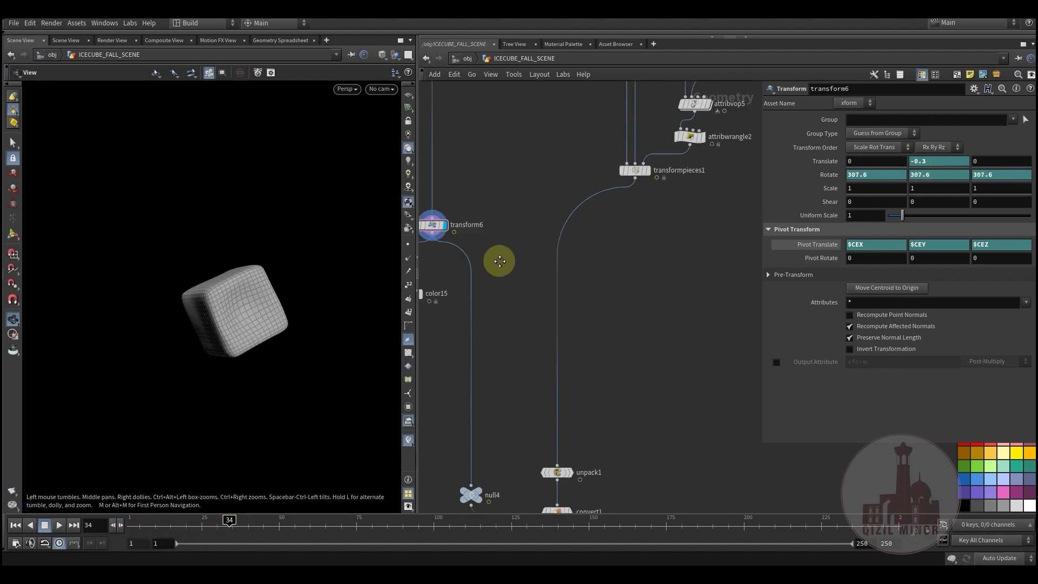
middle_drag(498, 394, 519, 234)
middle_drag(609, 415, 584, 471)
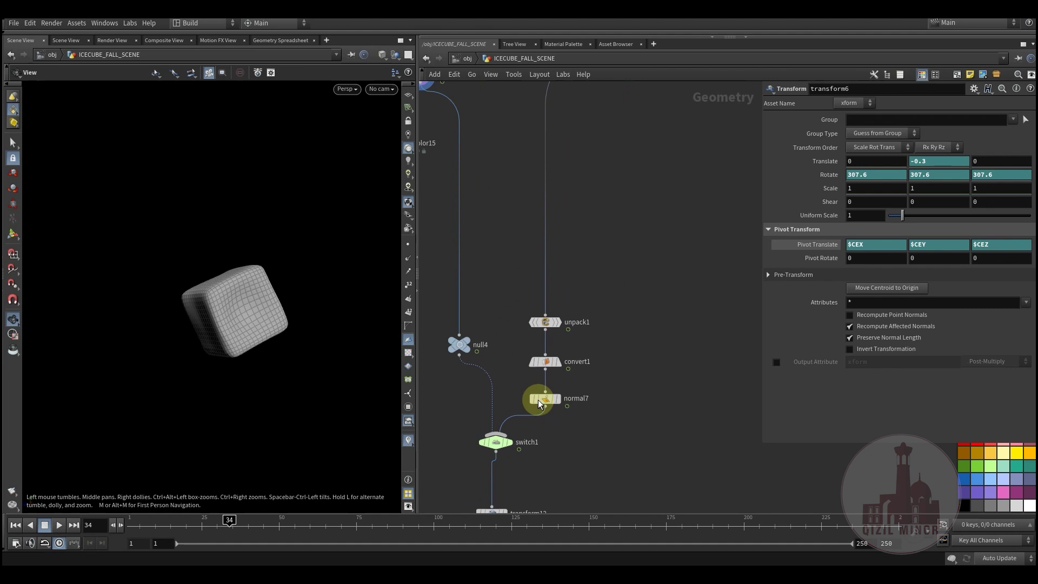
click(512, 427)
click(495, 446)
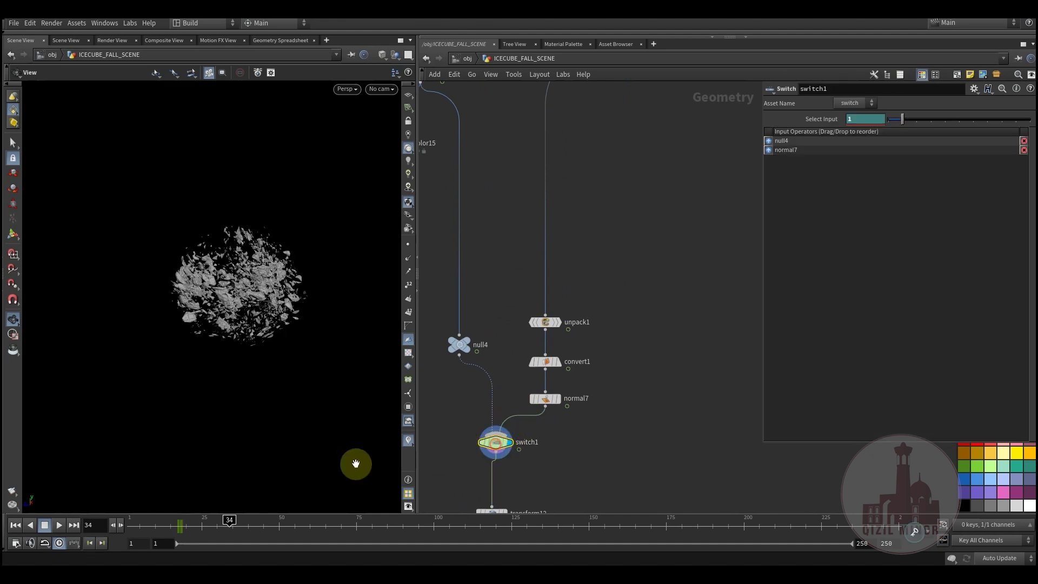
drag(168, 525, 248, 528)
- View the parameters of unpack1, convert1 and normal7 in turn
click(545, 324)
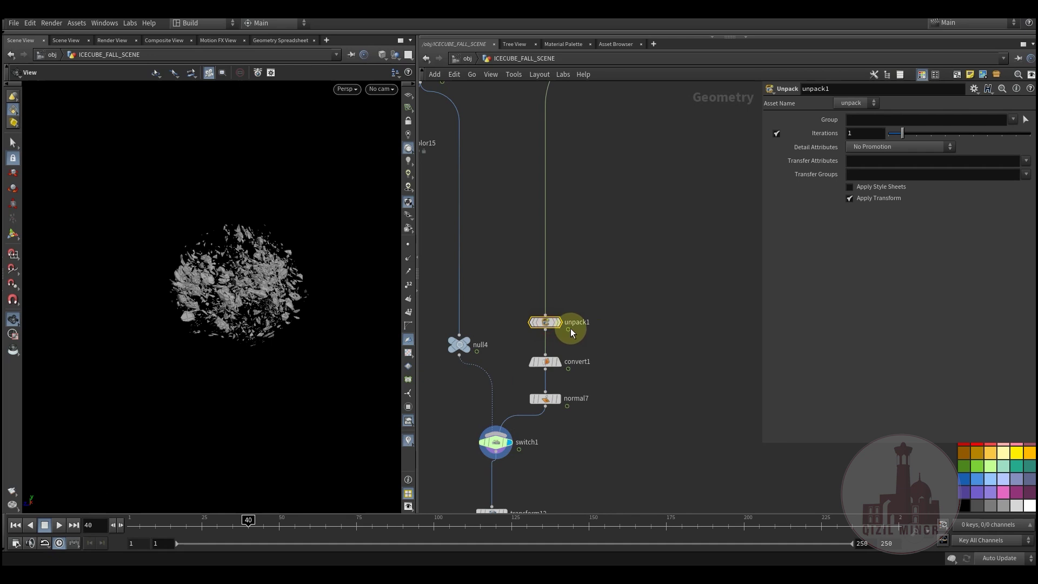
click(546, 370)
middle_drag(615, 384, 611, 315)
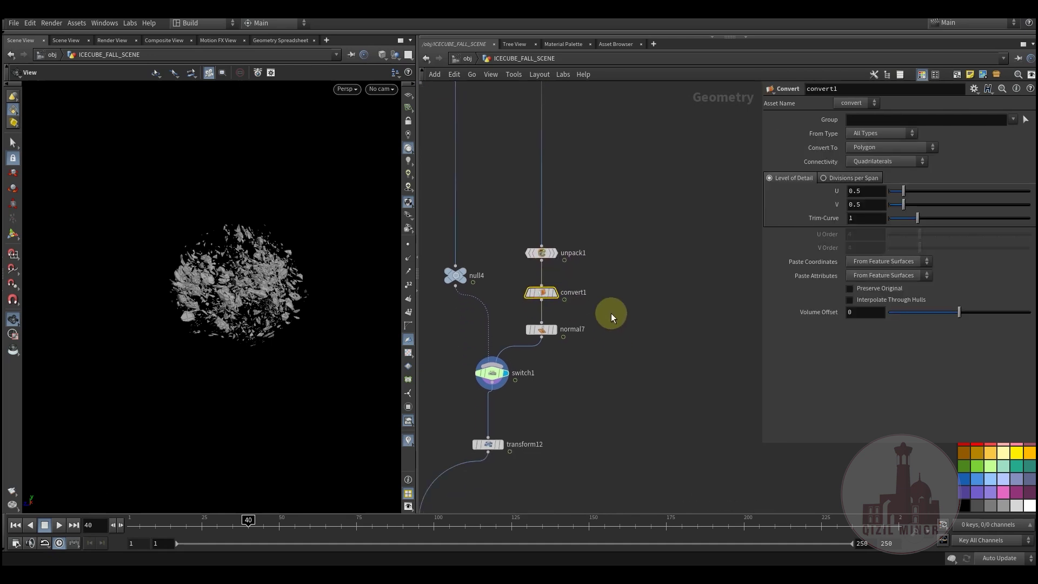
click(540, 328)
middle_drag(561, 383, 570, 360)
- Scrub the timeline and check switch1's animated Select Input between the whole and fractured cube, stopping at frame 35
drag(201, 536, 149, 526)
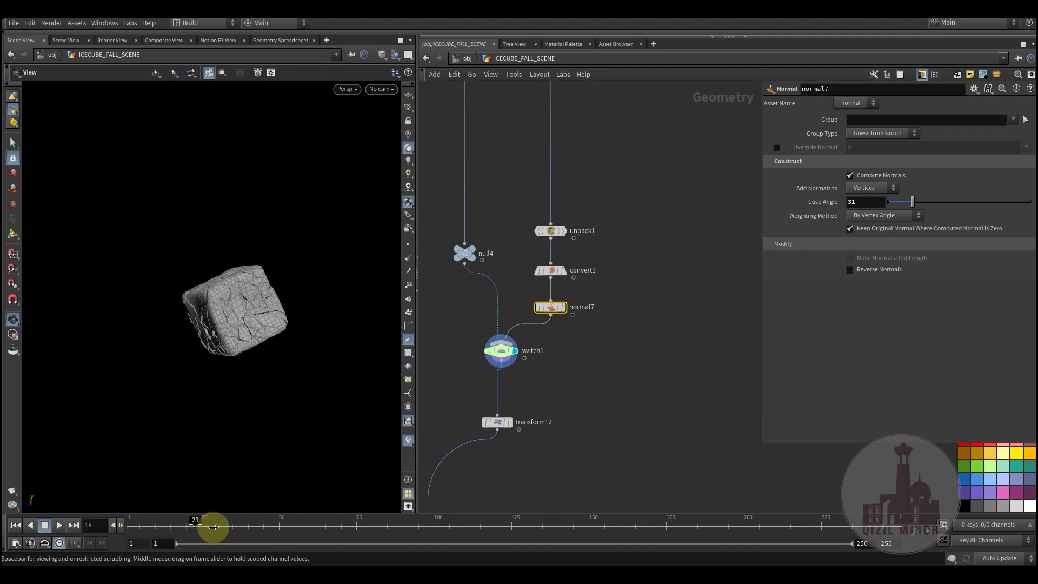
click(502, 349)
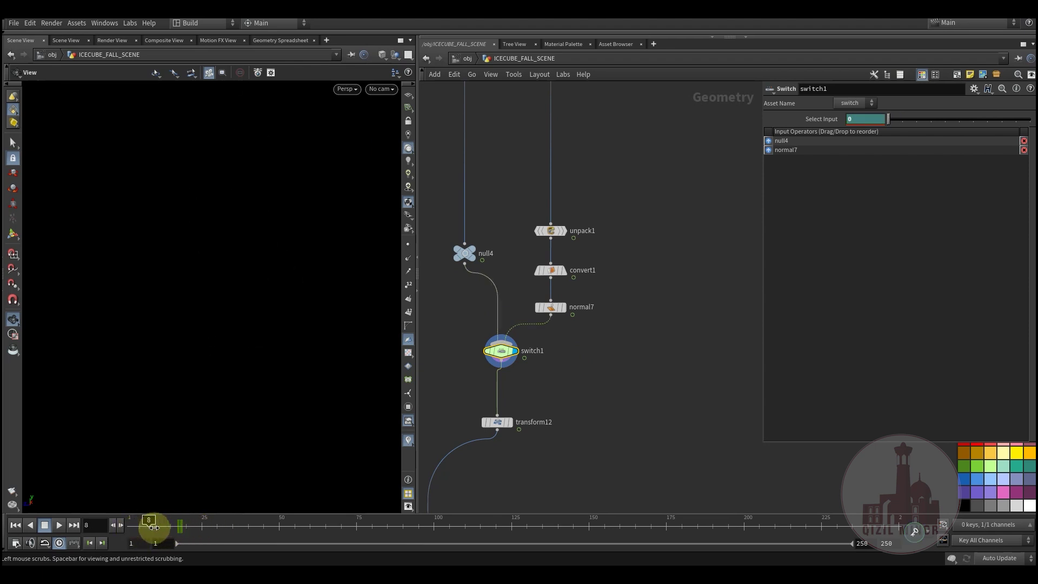
drag(154, 527, 233, 533)
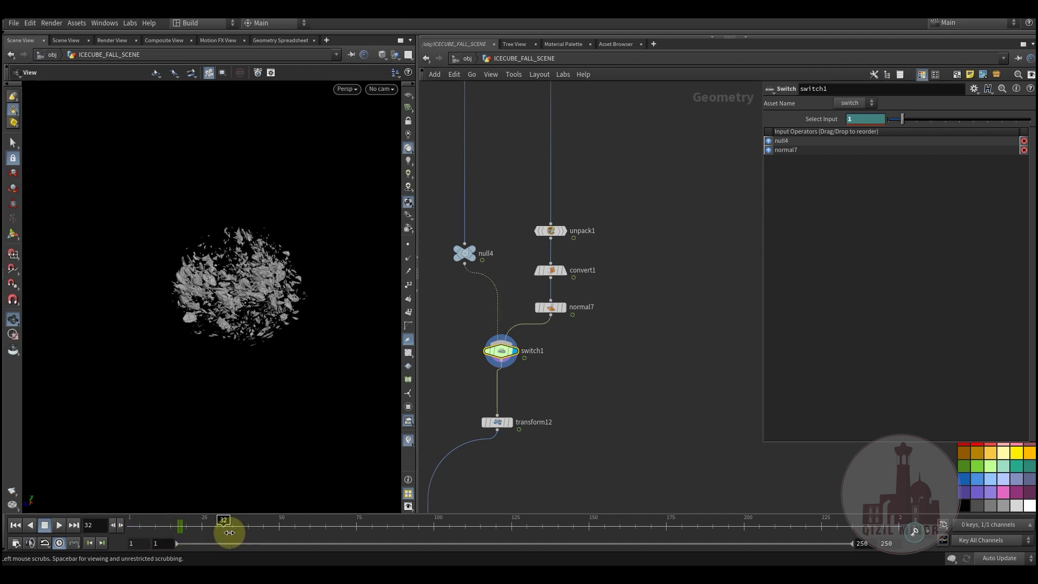
- Display transform12, view its Translate values and scrub the timeline to frame 46
click(498, 423)
middle_drag(491, 396, 531, 282)
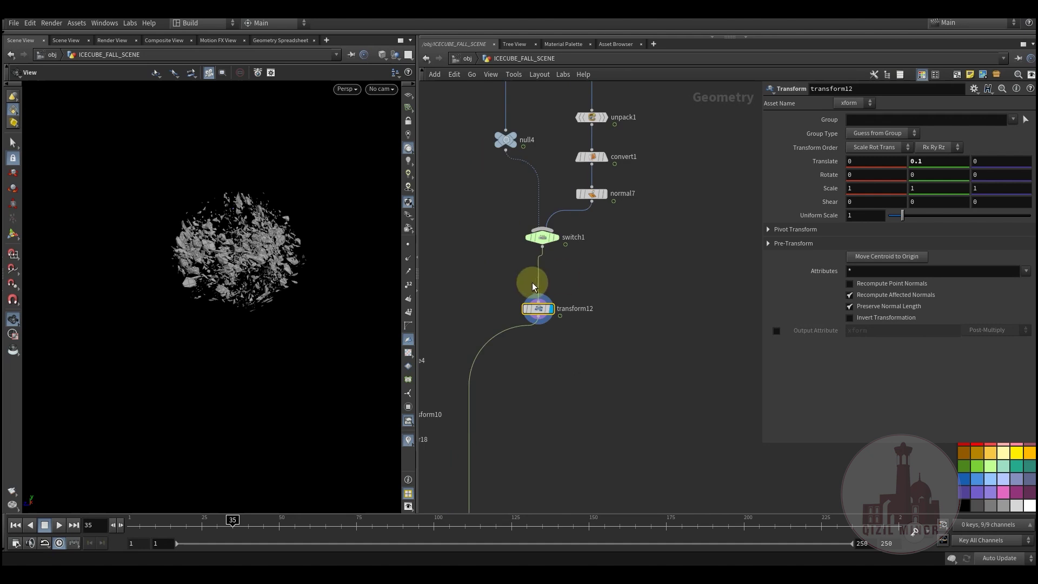
drag(204, 534, 267, 532)
- Trace the branch from transform12 down to color12, display filecache2 and scrub back to frame 5
middle_drag(550, 384, 554, 361)
scroll(555, 371, down, 3)
middle_drag(541, 476, 554, 238)
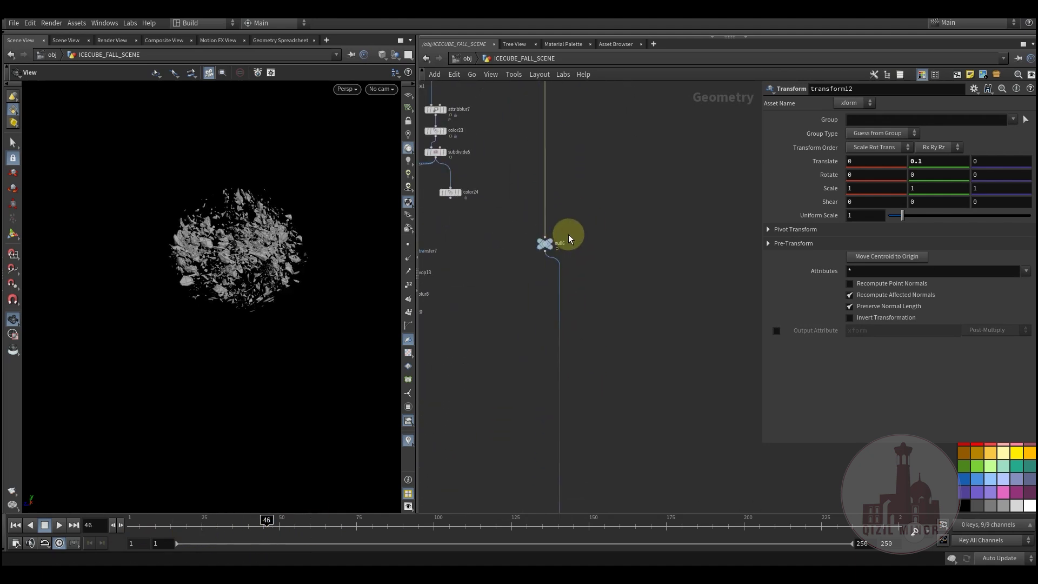
middle_drag(573, 460, 591, 199)
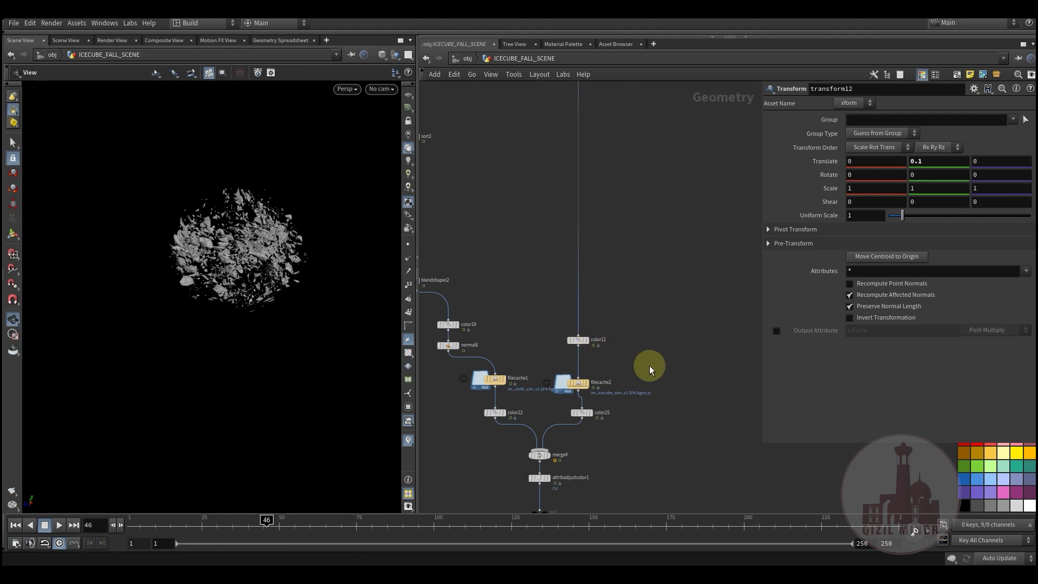
scroll(550, 283, up, 3)
mouse_move(589, 255)
mouse_move(577, 332)
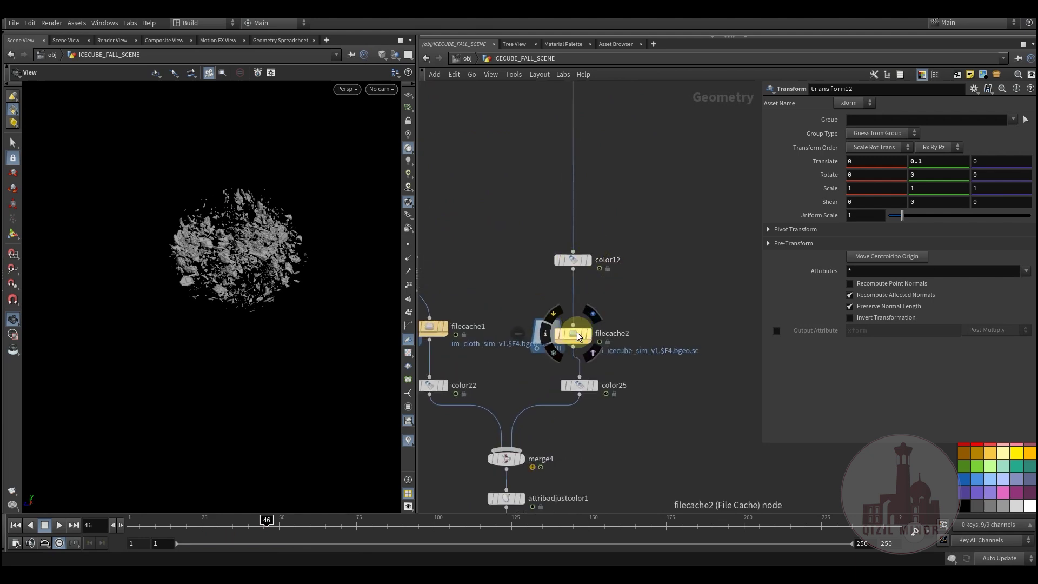
click(601, 315)
middle_drag(648, 299, 635, 233)
drag(211, 523, 140, 548)
- Display color25, view its constant color setting and scrub the timeline to frame 68
mouse_move(573, 320)
click(586, 300)
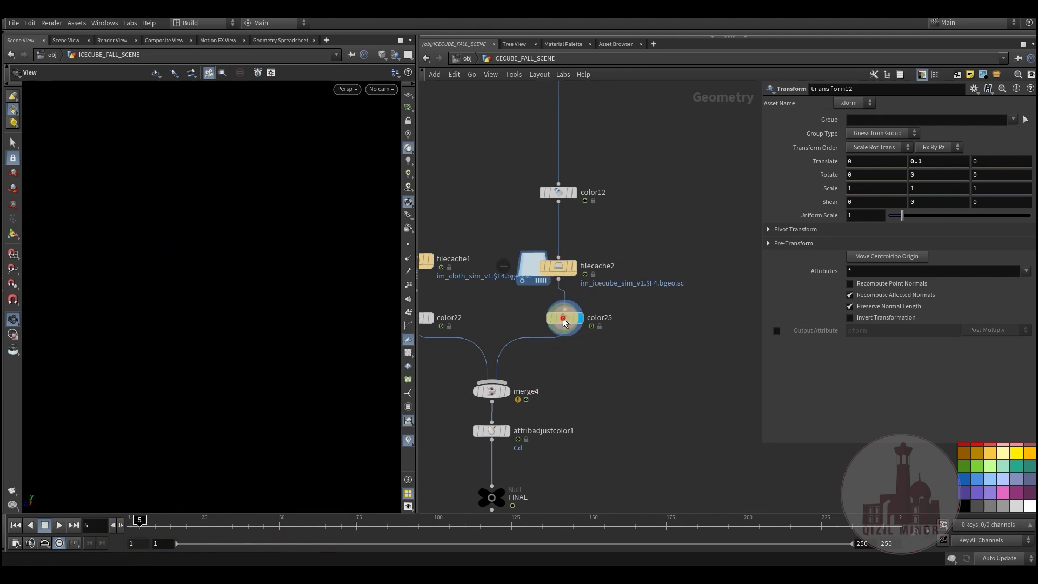
click(295, 526)
drag(269, 537, 335, 541)
- Return to the start of the grid branch, display subdivide1 and frame the subdivided grid in the viewport
middle_drag(633, 326, 596, 457)
scroll(602, 435, down, 6)
middle_drag(628, 248, 629, 527)
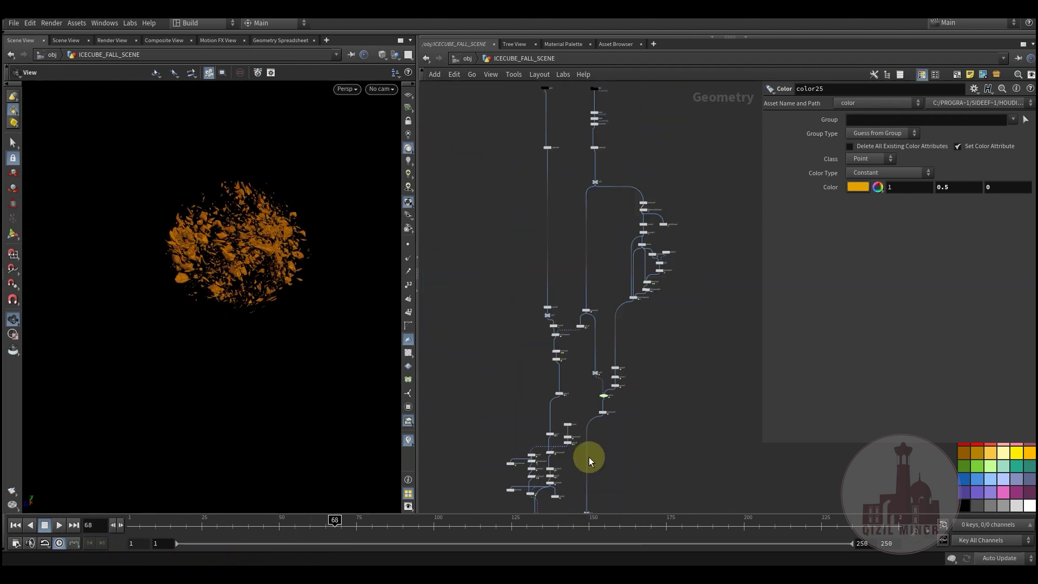
middle_drag(515, 254, 488, 480)
scroll(531, 406, up, 6)
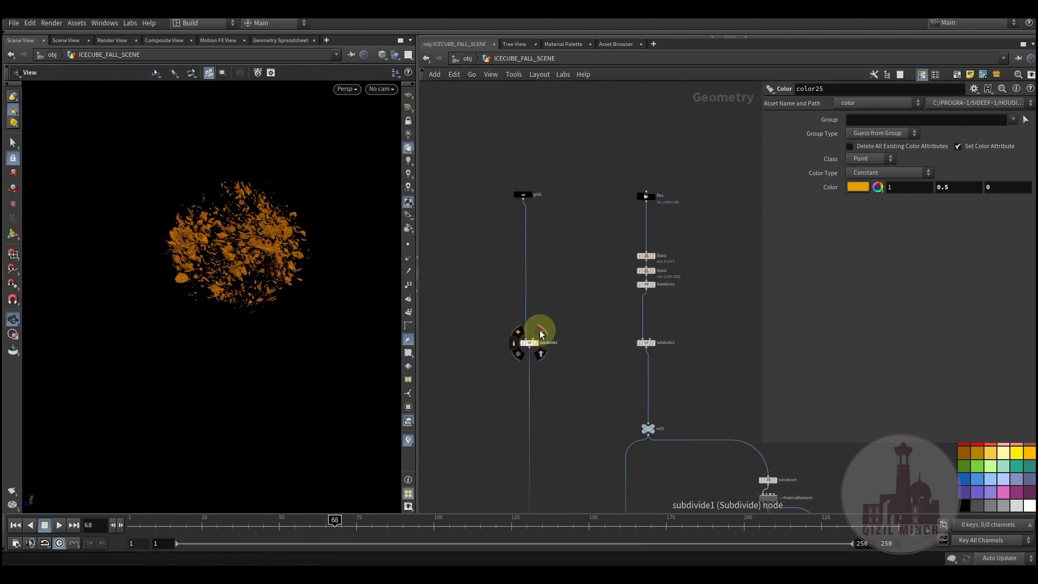
click(541, 331)
drag(211, 283, 200, 320)
key(space+g)
scroll(234, 348, up, 3)
scroll(319, 309, up, 4)
scroll(179, 298, up, 4)
middle_drag(514, 437, 539, 232)
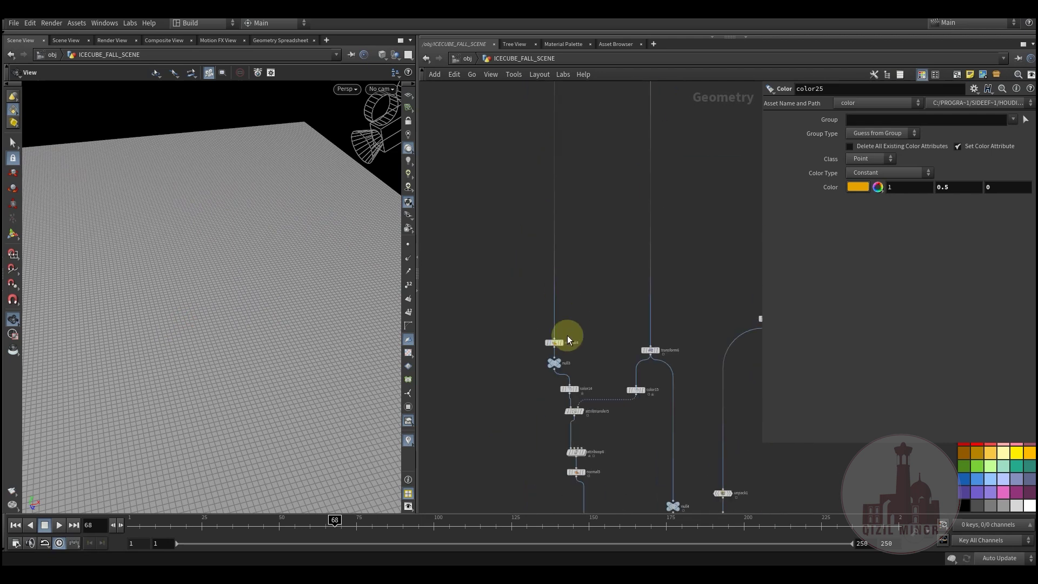
- Display null3 and then color14 on the grid branch, and tilt the view to inspect the black grid
scroll(567, 340, up, 3)
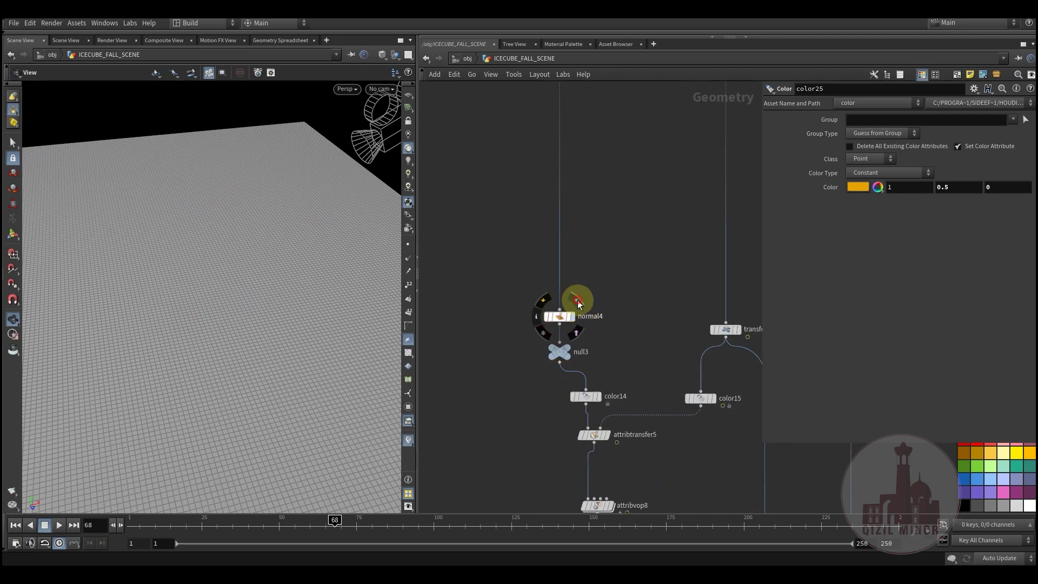
click(565, 352)
middle_drag(565, 353, 549, 244)
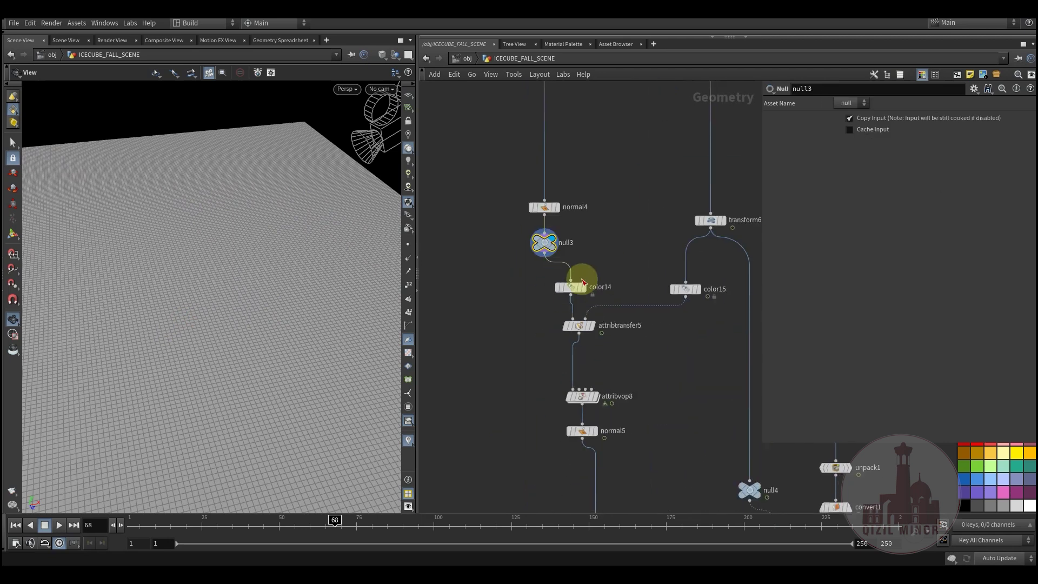
click(590, 271)
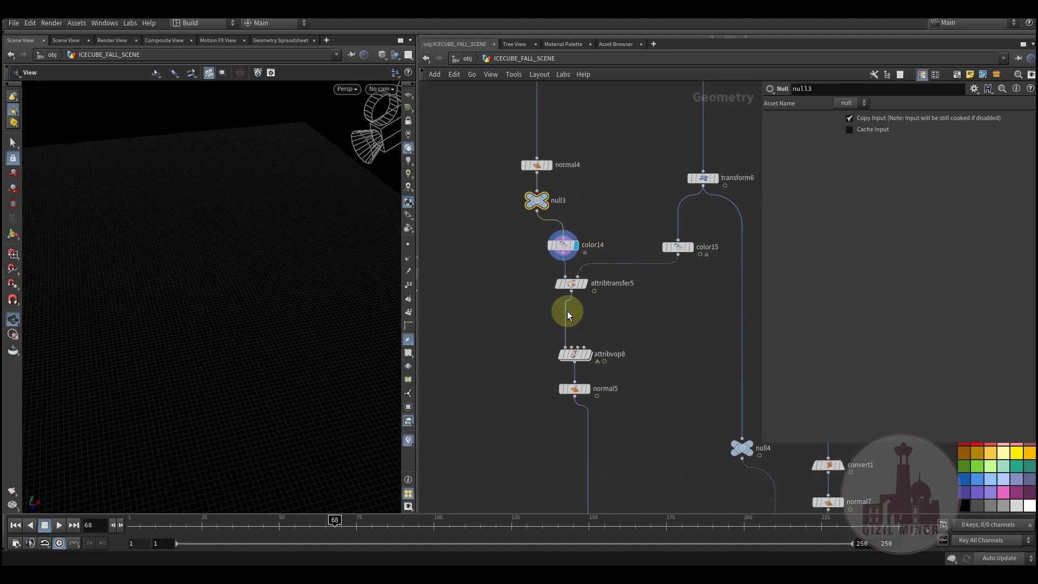
mouse_move(266, 332)
mouse_down()
mouse_move(231, 315)
mouse_move(282, 344)
mouse_up()
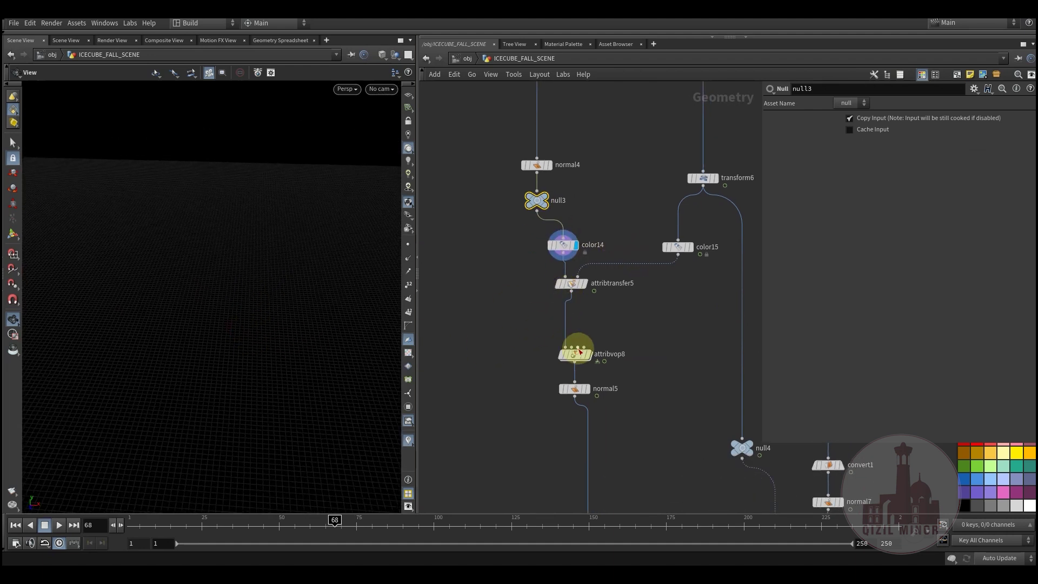
- Reposition the attribtransfer5 and color15 nodes so attribtransfer5 sits between and below the two color nodes
middle_drag(686, 269, 647, 314)
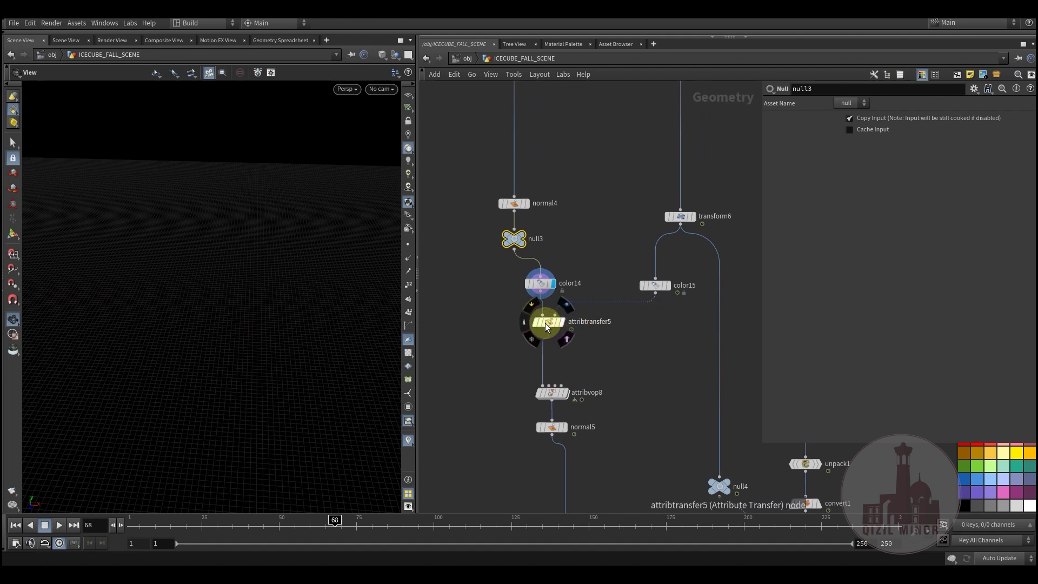
drag(546, 322, 569, 325)
click(657, 299)
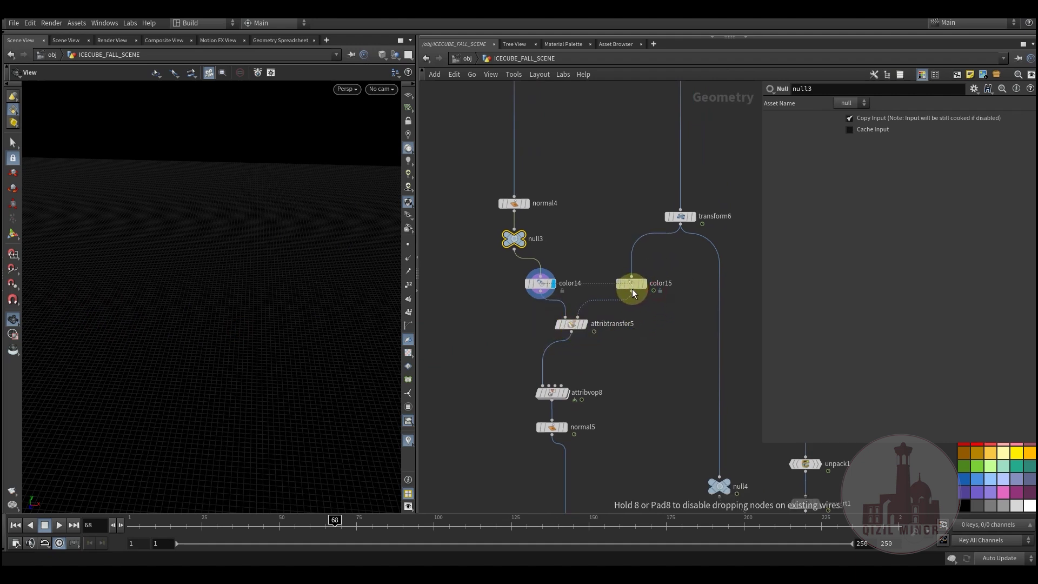
- View transform6's animated Translate and Rotate values, scrub the timeline to frame 17 and display color15
middle_drag(657, 332, 651, 220)
click(590, 238)
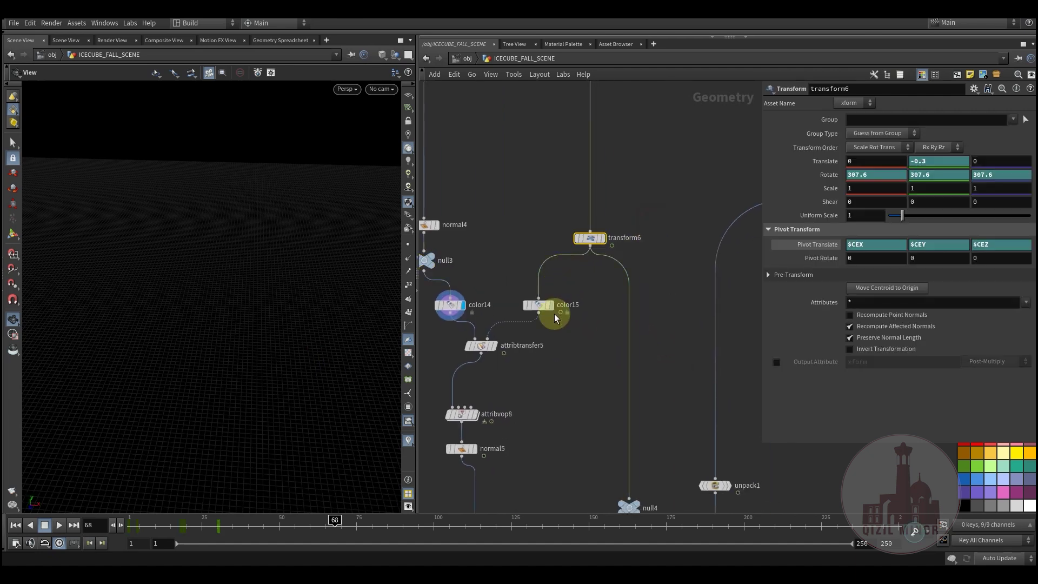
drag(201, 522, 170, 529)
mouse_move(540, 307)
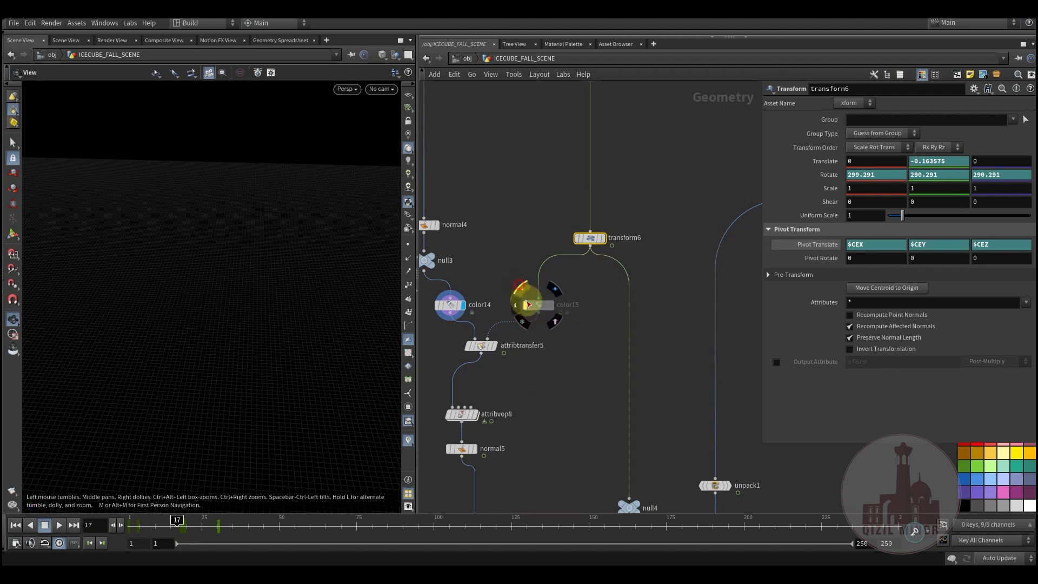
click(550, 305)
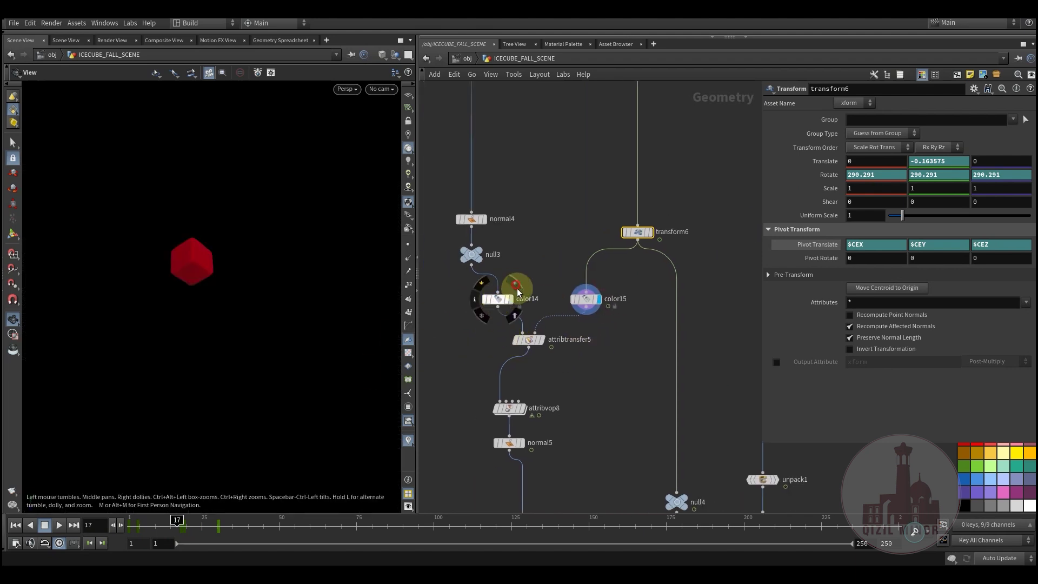
- Display color14, switch the display to attribtransfer5 with its parameters shown, and scrub the timeline to frame 22
click(517, 289)
click(551, 327)
click(529, 340)
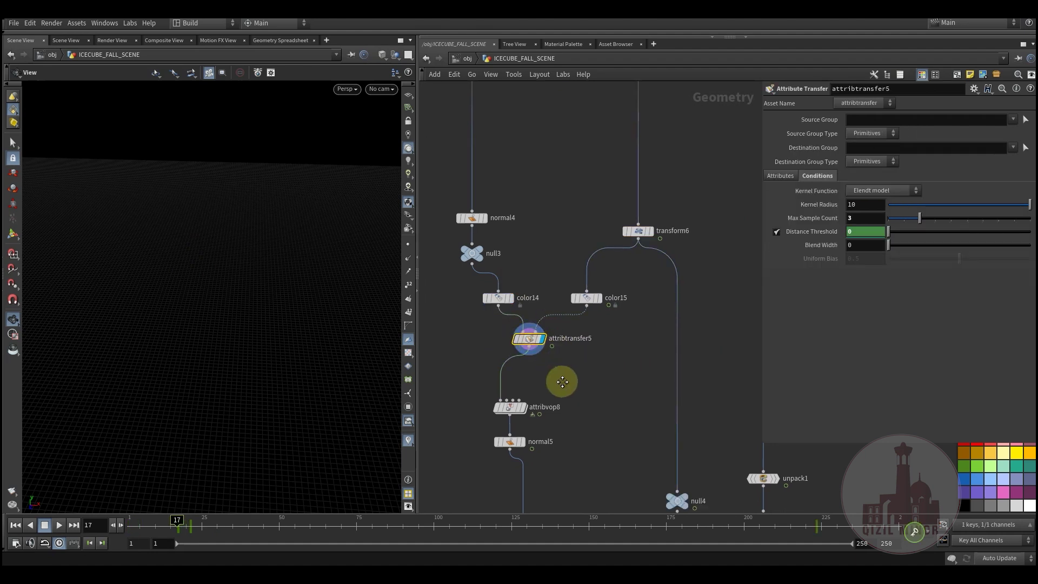
middle_drag(561, 380, 569, 345)
mouse_move(208, 523)
mouse_down()
mouse_move(136, 530)
mouse_move(194, 529)
mouse_up()
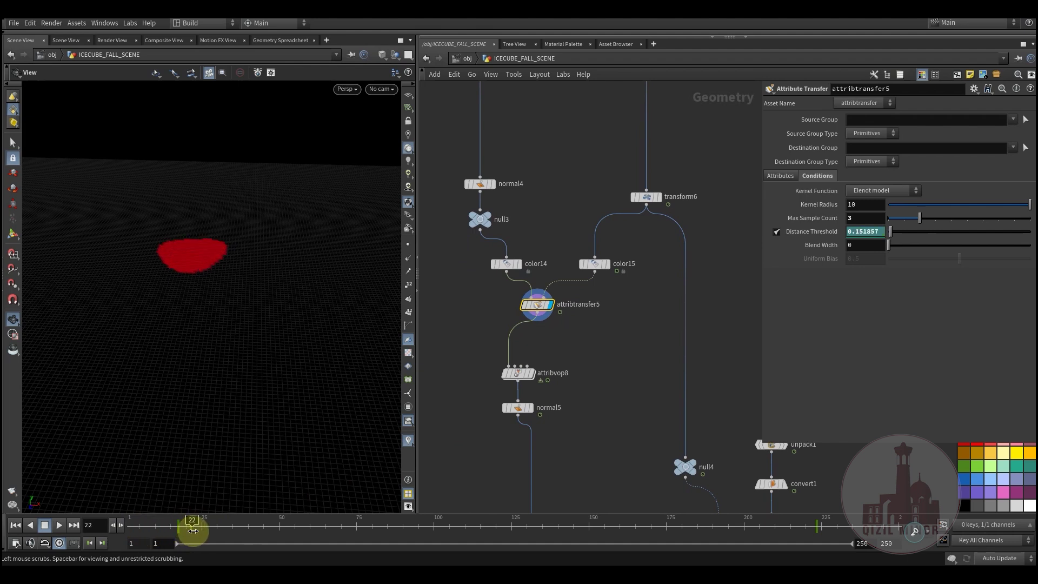
- View attribtransfer5's Attributes and Conditions settings, scrub the timeline to frame 31 and inspect the red transferred area
click(780, 176)
click(816, 178)
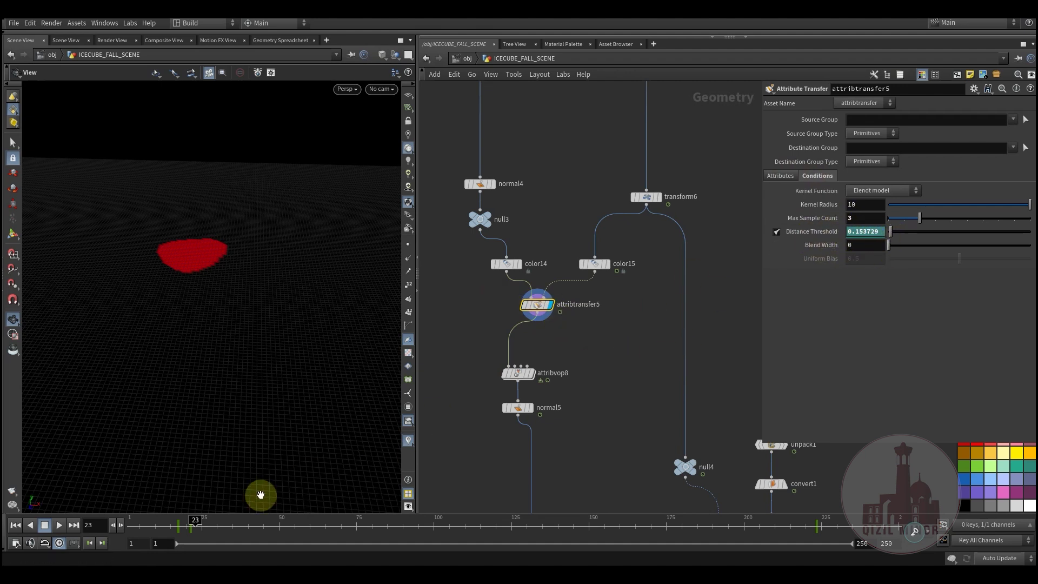
mouse_move(213, 524)
mouse_down()
mouse_move(144, 536)
mouse_move(232, 544)
mouse_move(121, 533)
mouse_move(204, 534)
mouse_up()
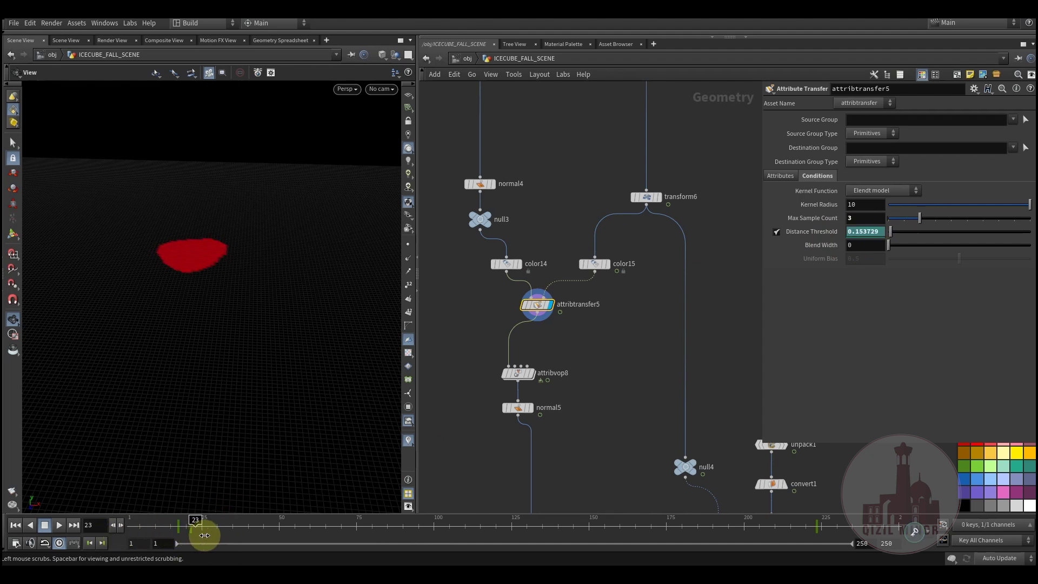
mouse_move(215, 472)
mouse_down()
mouse_move(227, 306)
mouse_move(251, 333)
mouse_move(204, 486)
mouse_up()
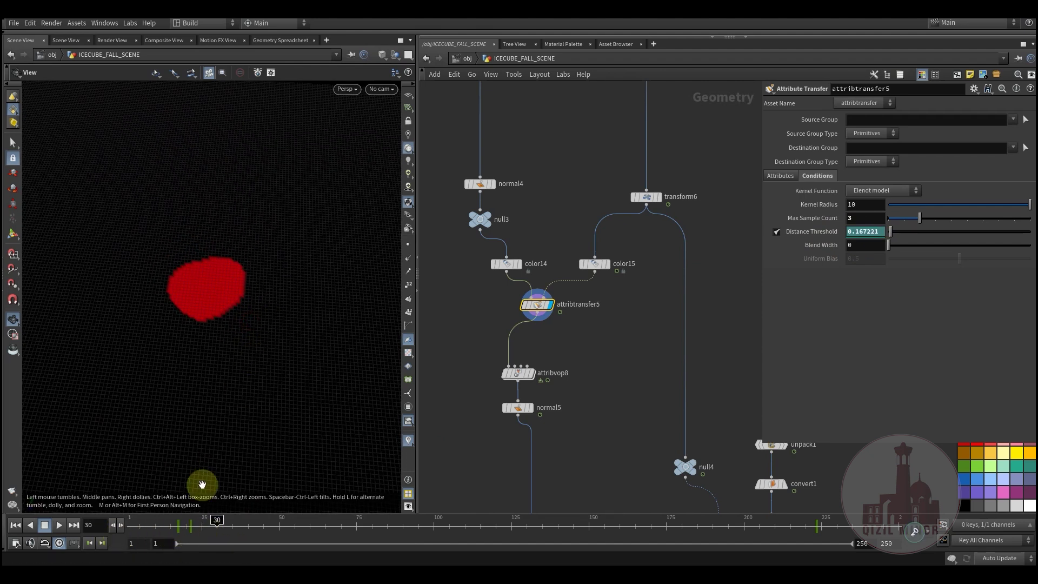
drag(184, 529, 221, 532)
- Display attribvop8, view its parameters and orbit around the dent in the grid
middle_drag(588, 383, 590, 346)
scroll(535, 351, up, 2)
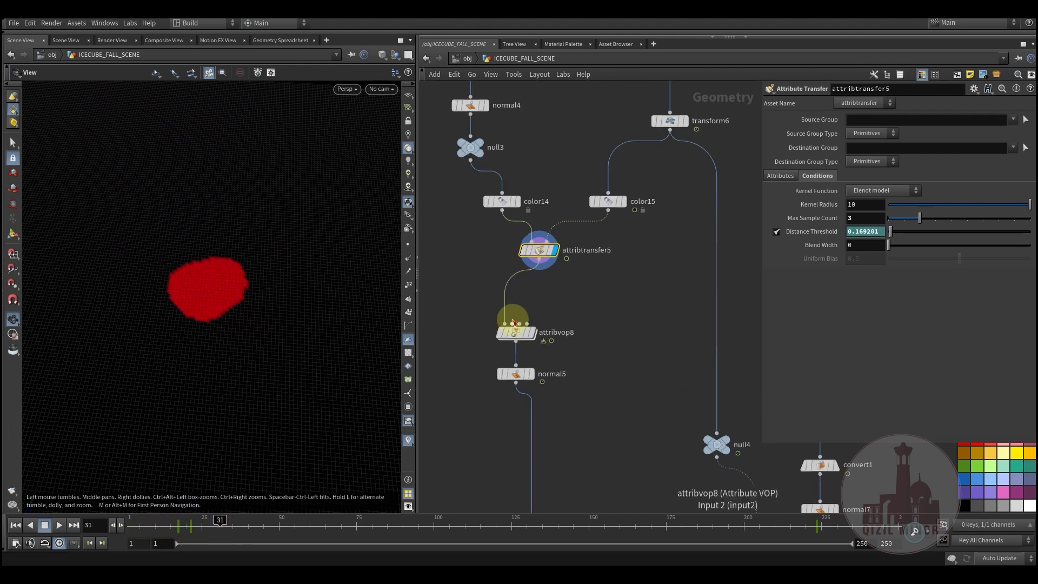
click(536, 313)
click(517, 331)
drag(236, 323, 224, 290)
- Examine the xform1 and mix1 nodes inside attribvop8, return to ICECUBE_FALL_SCENE and scrub the timeline to frame 28
double_click(520, 333)
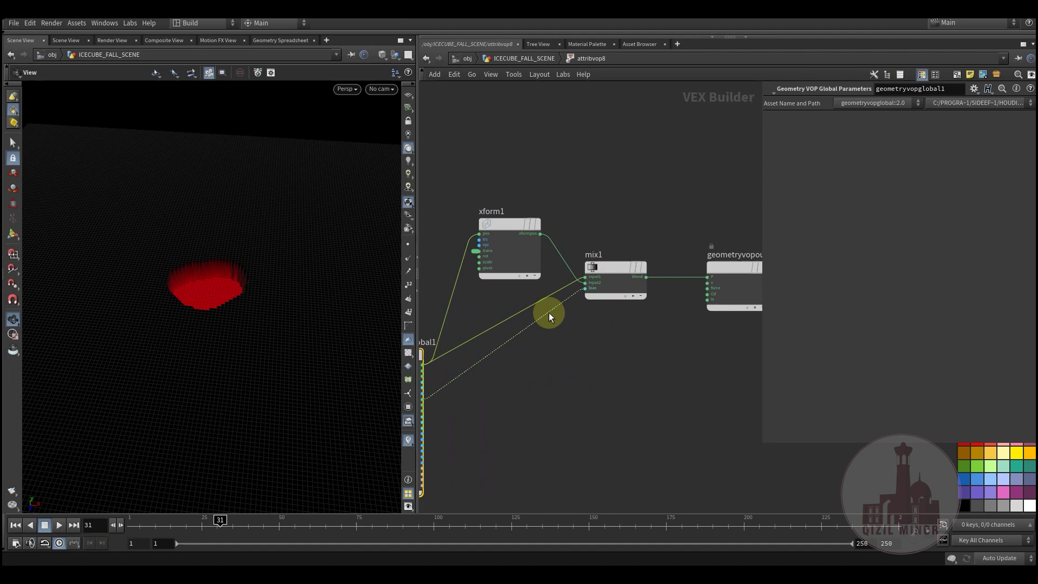
middle_drag(605, 351, 626, 339)
middle_drag(667, 368, 631, 395)
click(517, 59)
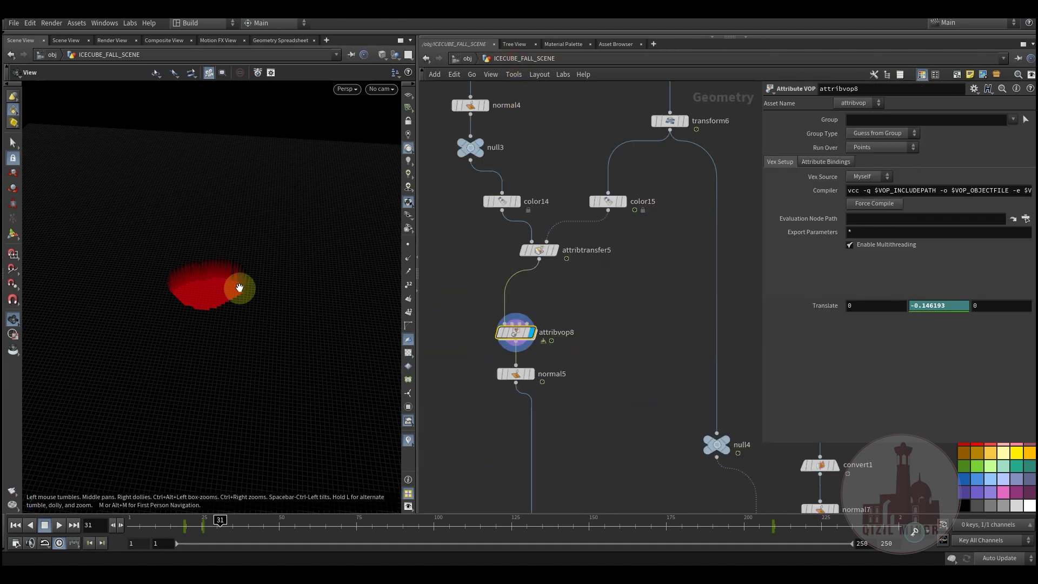
drag(253, 313, 244, 287)
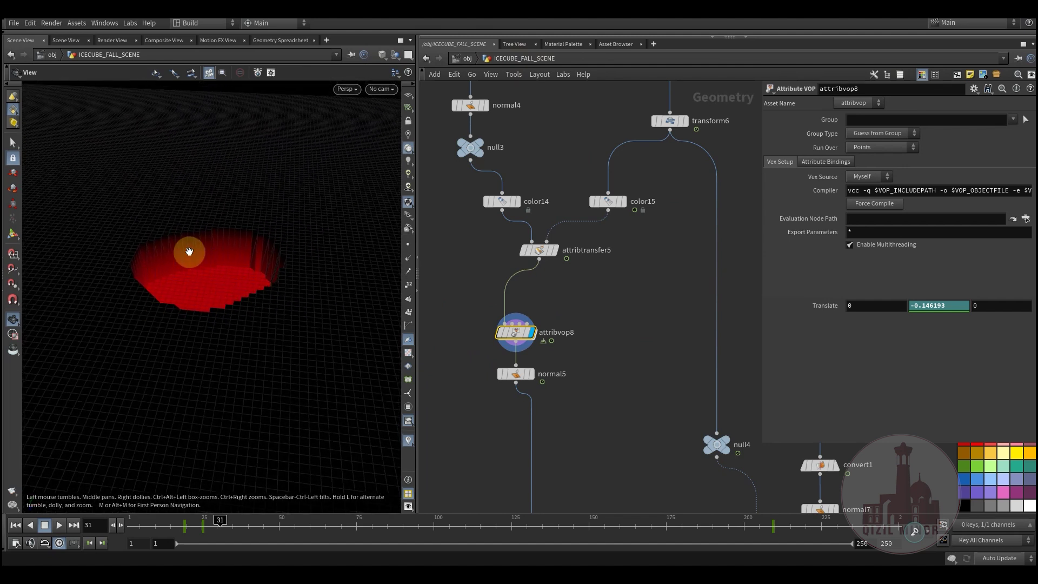
drag(238, 520, 208, 529)
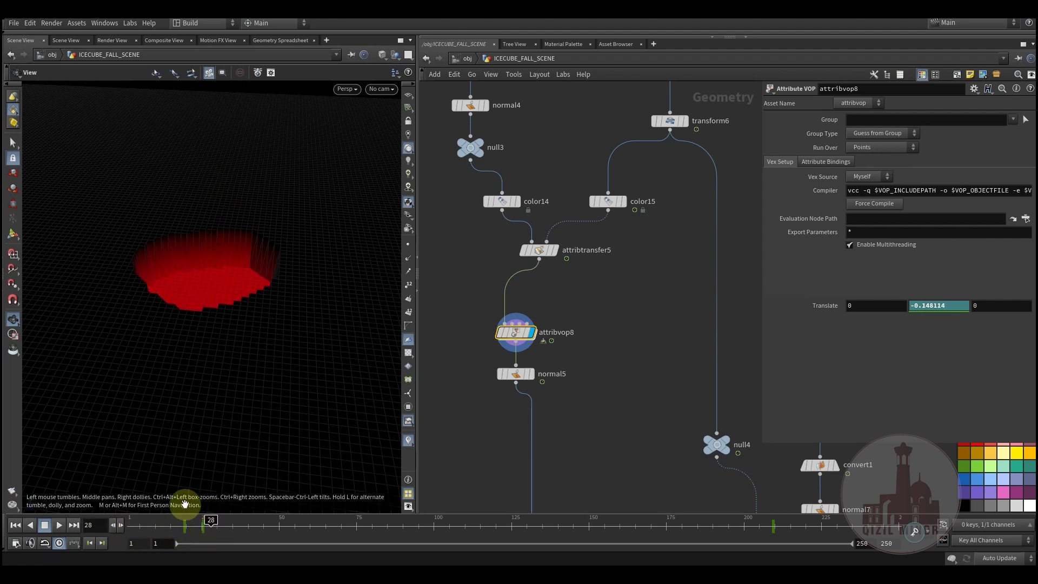
- Turn on the template display of transform6 and scrub to frame 32 to compare the cube with the dent
middle_drag(572, 372, 508, 489)
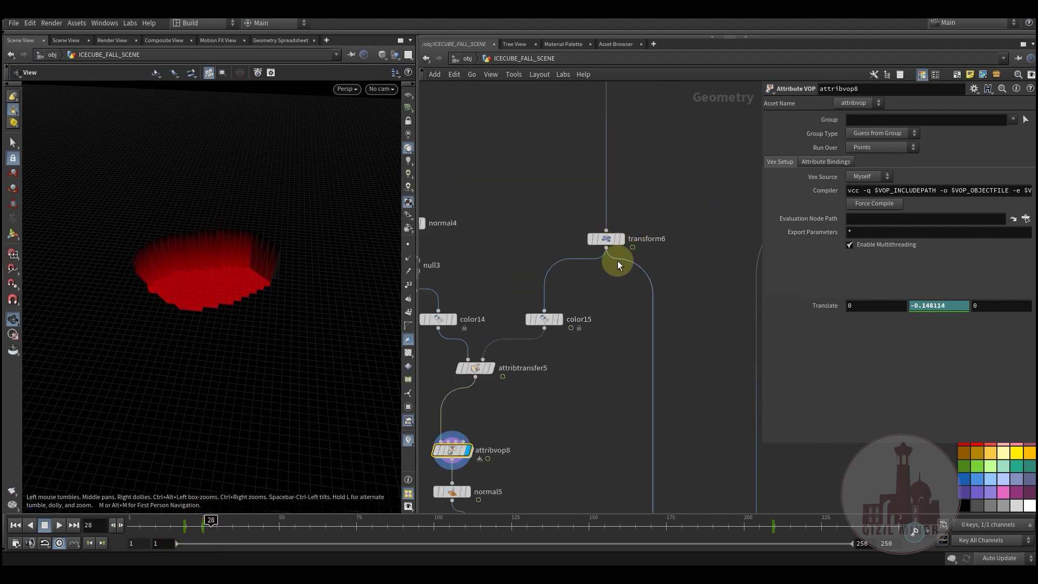
click(621, 261)
middle_drag(621, 362, 672, 292)
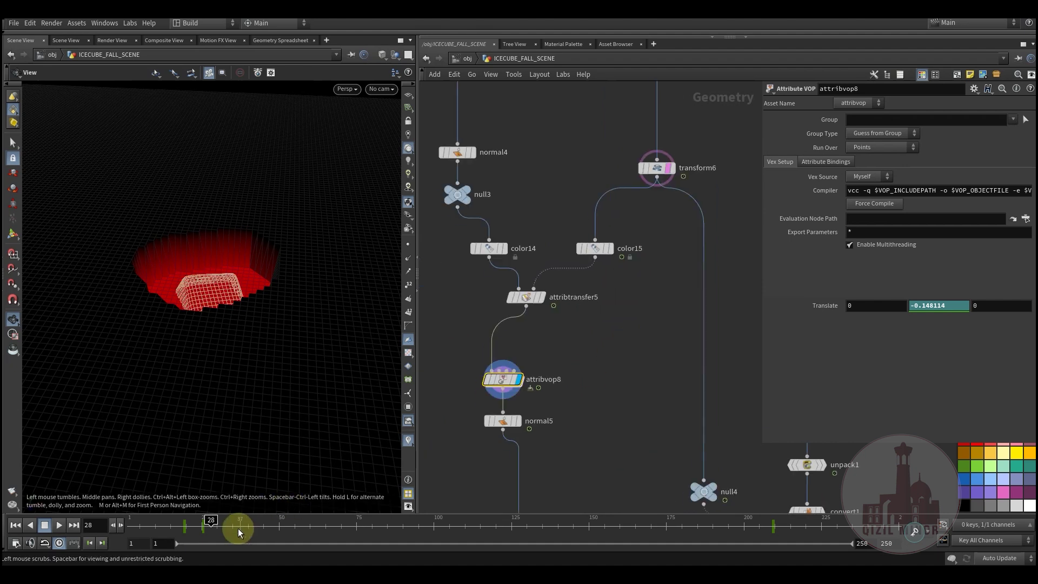
mouse_move(236, 528)
mouse_down()
mouse_move(181, 528)
mouse_move(223, 528)
mouse_up()
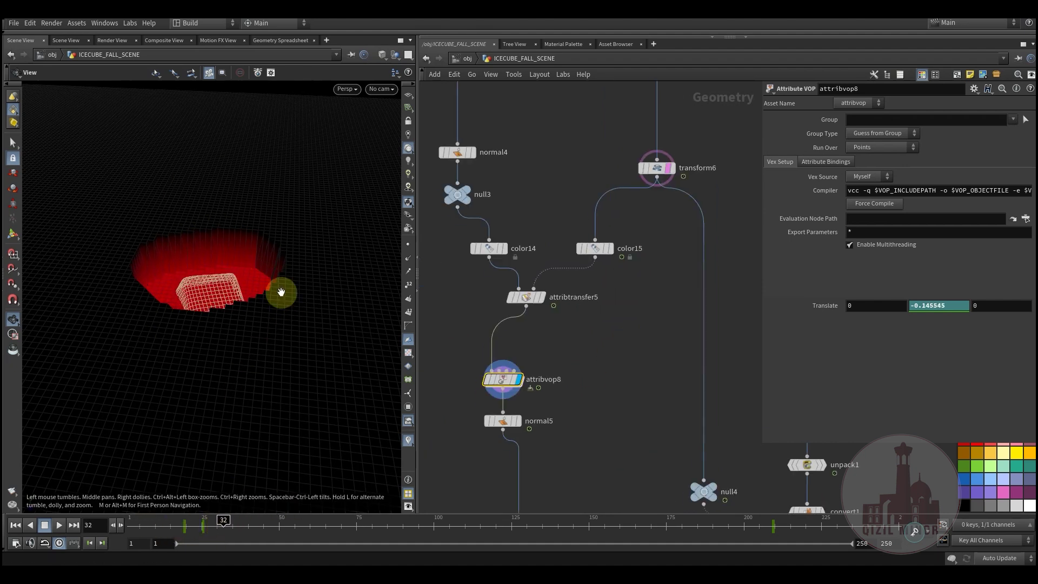
drag(221, 307, 275, 284)
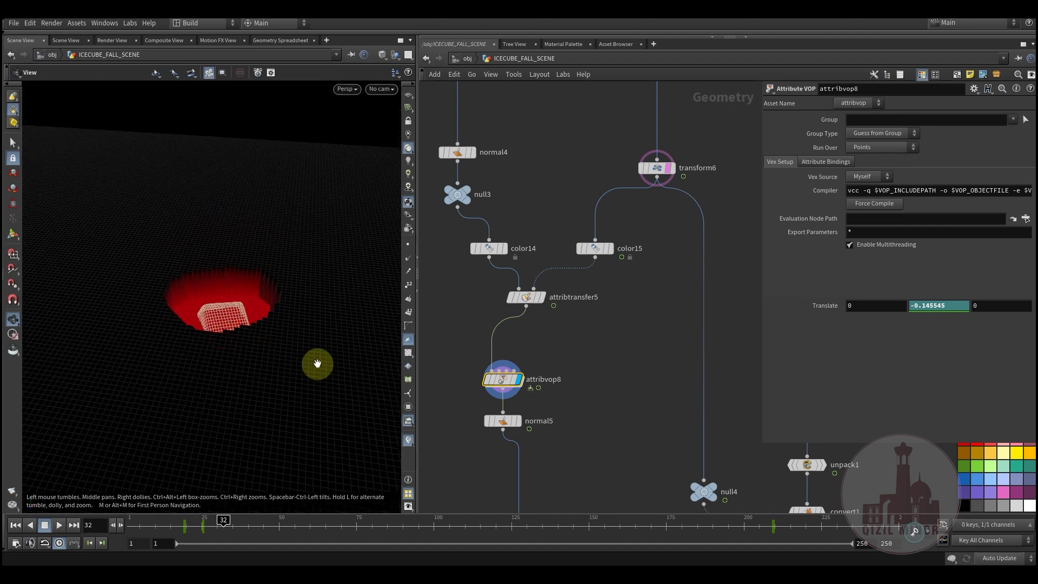
- Display normal5 below attribvop8 and view its normal settings
middle_drag(602, 383, 587, 311)
click(509, 329)
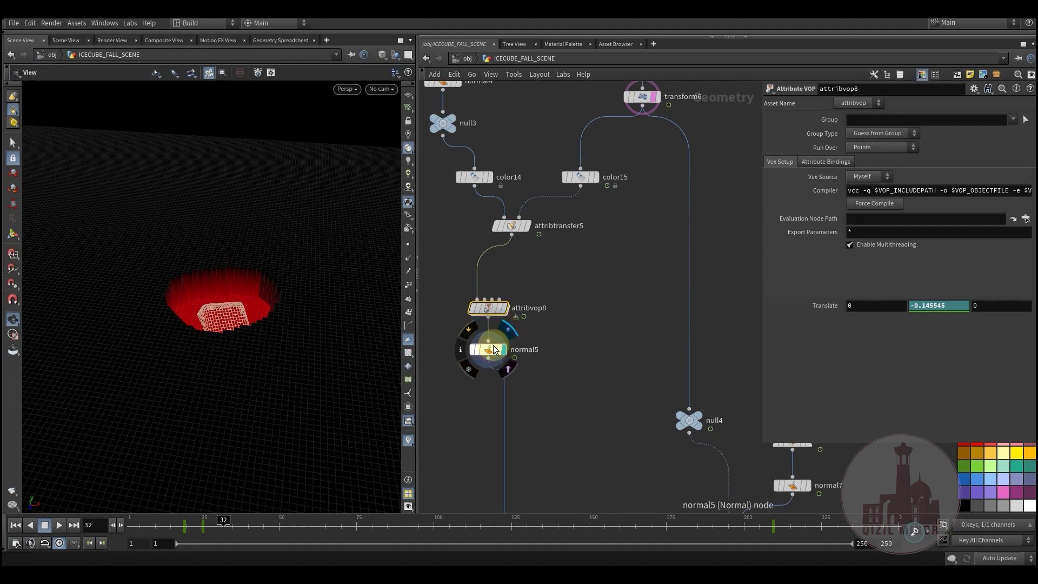
click(493, 349)
middle_drag(539, 439, 520, 271)
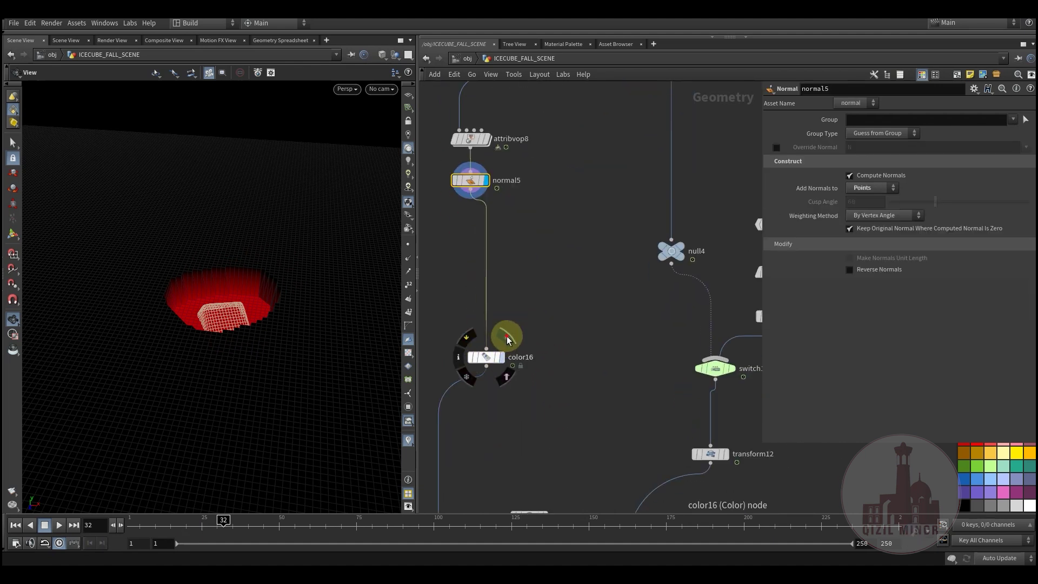
- Display color16 and view its constant white color setting, and display color17 further down the branch
click(507, 336)
click(485, 358)
middle_drag(525, 416, 558, 214)
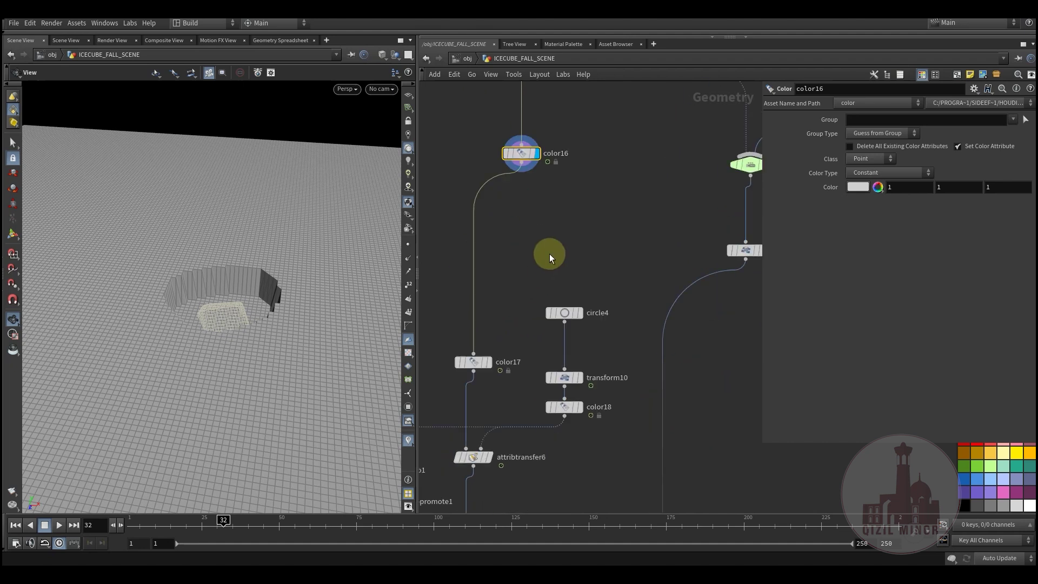
middle_drag(549, 254, 551, 250)
click(492, 338)
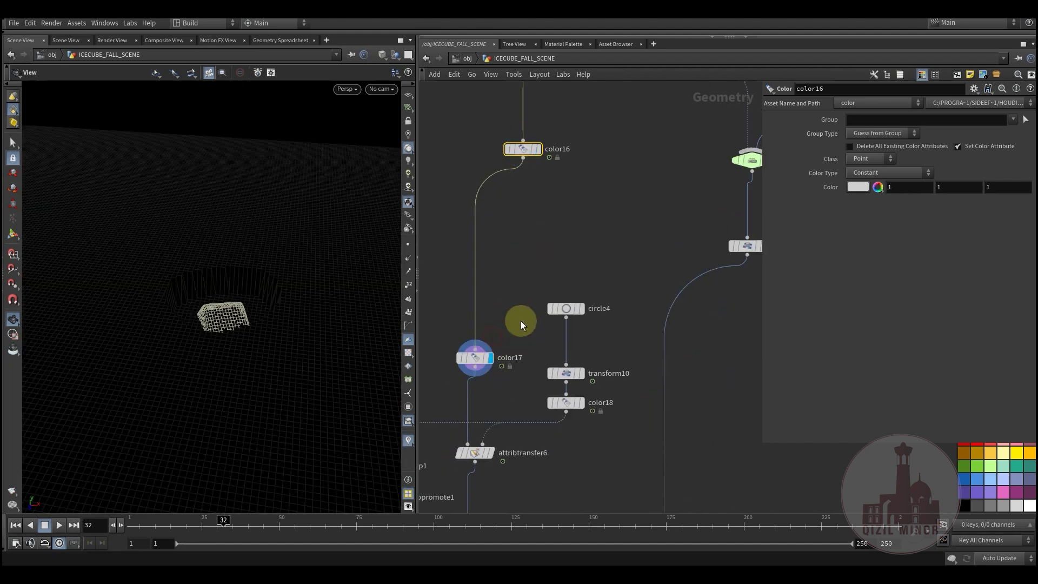
middle_drag(521, 324, 532, 268)
drag(258, 303, 260, 326)
- Display attribtransfer6 and view its Conditions settings
mouse_move(489, 398)
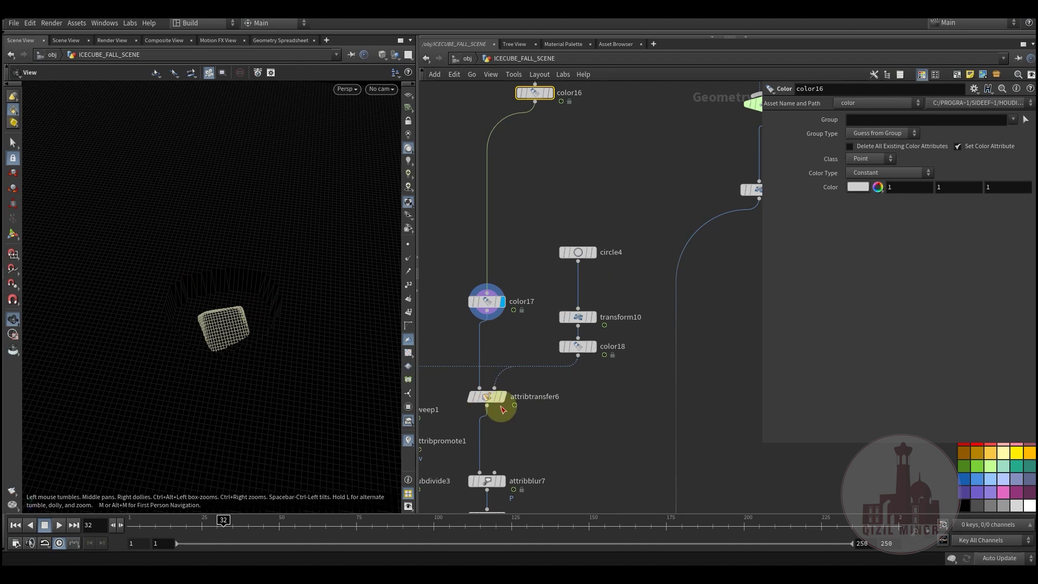
click(505, 400)
click(484, 396)
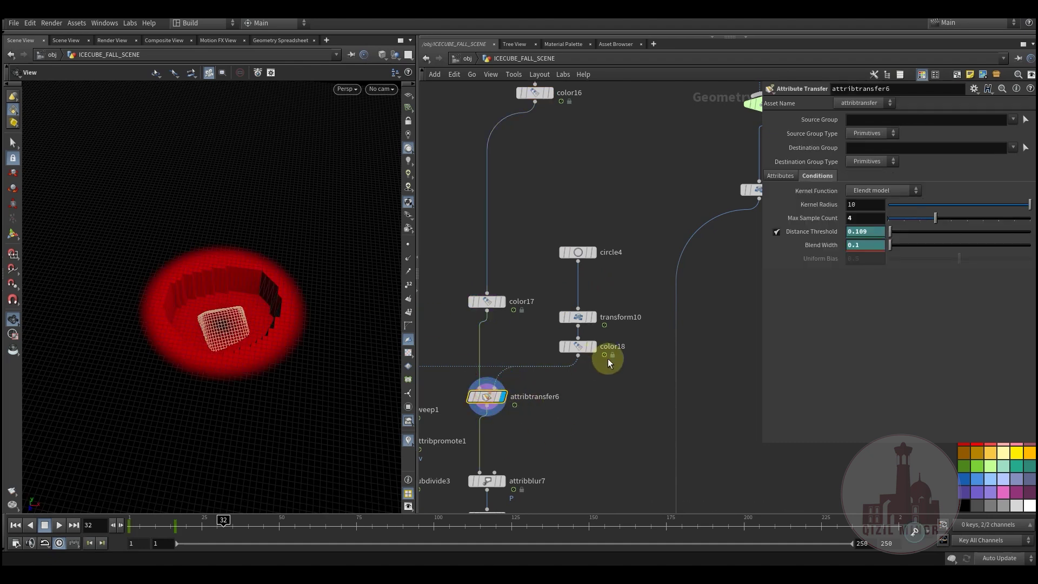
- Move circle4 closer to transform10, view both nodes' parameters and turn on the template display of transform10
drag(577, 253, 578, 273)
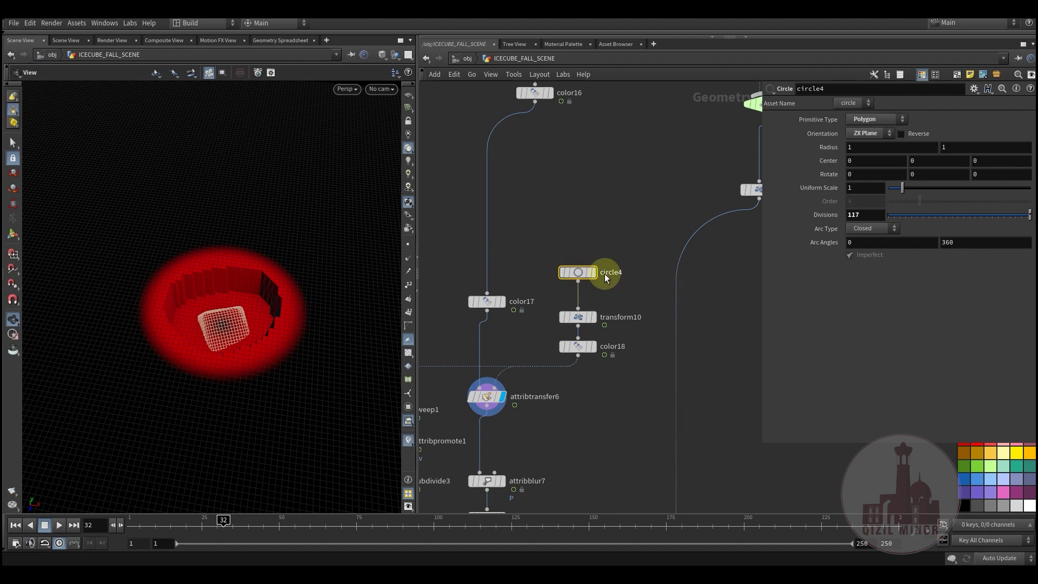
click(595, 322)
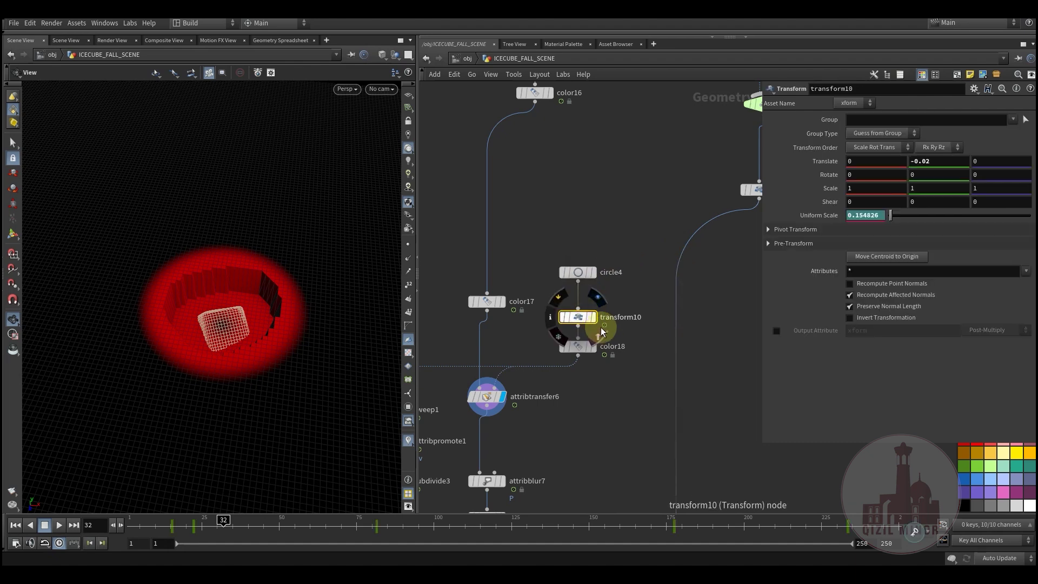
click(599, 335)
mouse_move(251, 319)
mouse_down()
mouse_move(254, 301)
mouse_move(249, 317)
mouse_move(285, 331)
mouse_move(252, 306)
mouse_move(238, 321)
mouse_up()
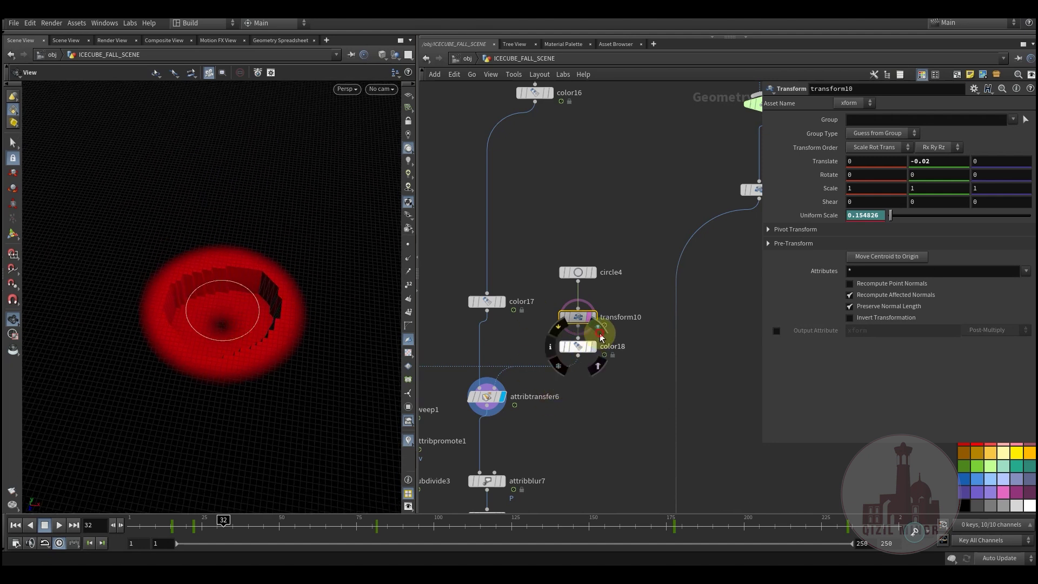
- View color18's constant red setting, display attribtransfer6 again and scrub the timeline to frame 24
click(601, 335)
click(578, 352)
click(503, 386)
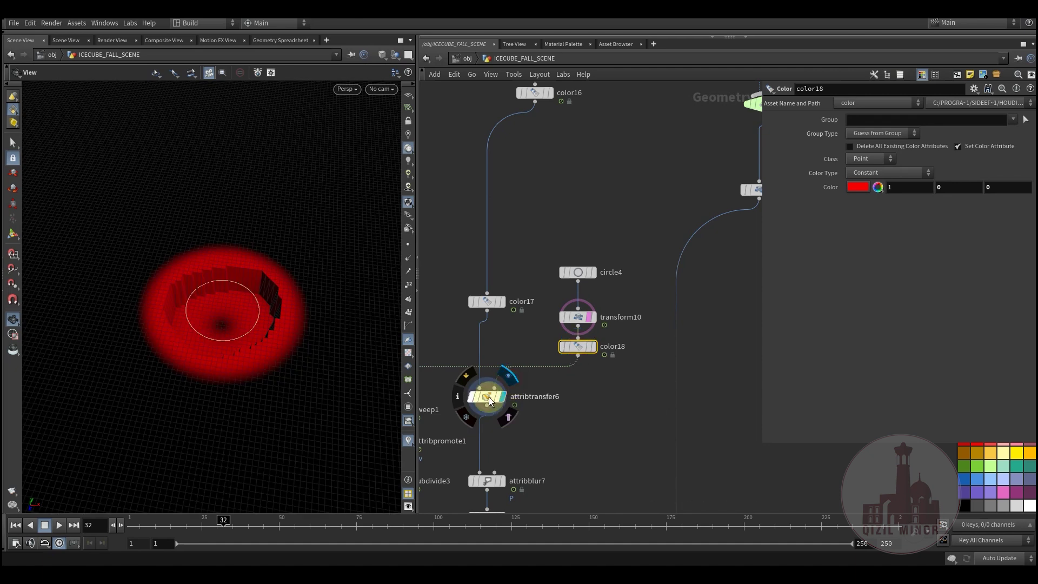
click(483, 397)
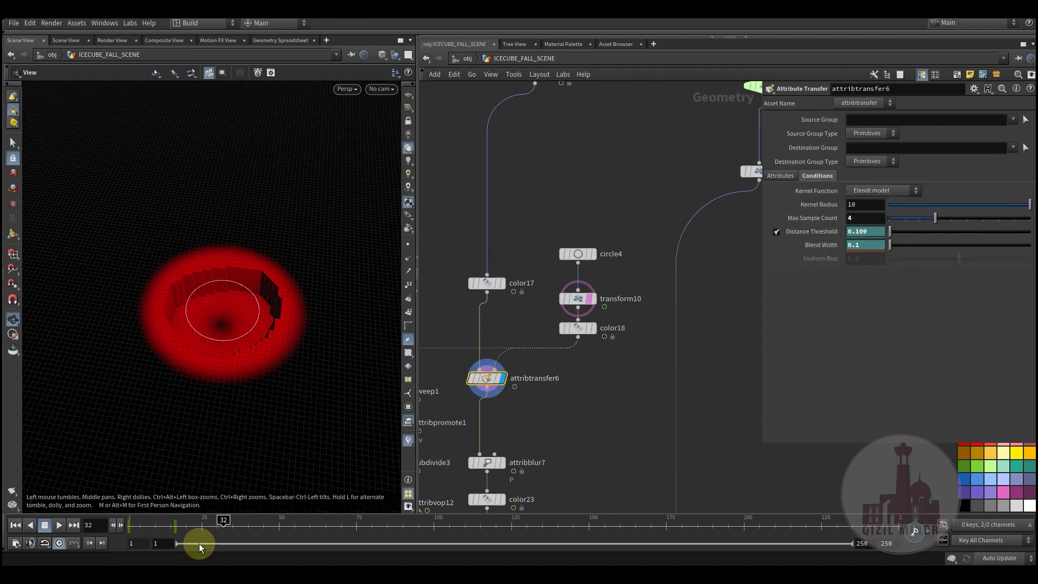
drag(162, 524, 201, 544)
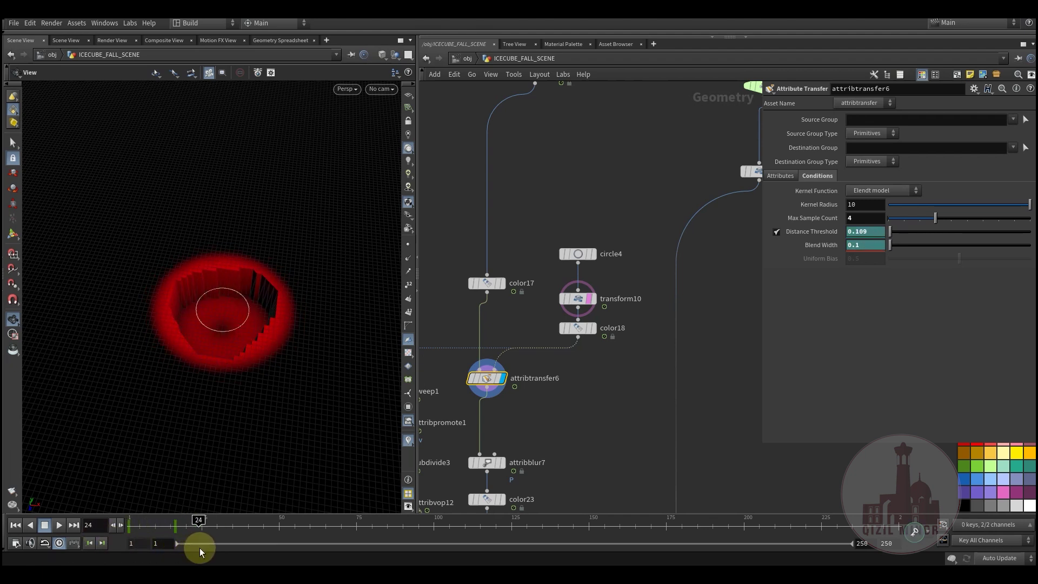
- Display attribblur7, view its blur settings and scrub the timeline to frame 46
middle_drag(550, 417, 626, 285)
scroll(655, 288, down, 1)
scroll(642, 302, up, 3)
click(615, 314)
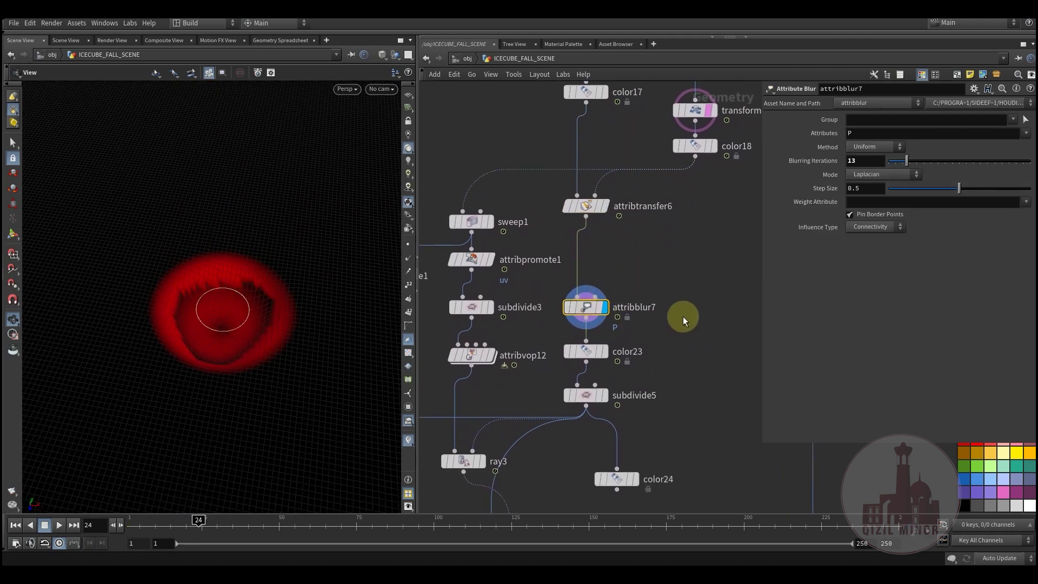
mouse_move(268, 528)
mouse_down()
mouse_move(104, 522)
mouse_move(253, 523)
mouse_up()
mouse_move(246, 378)
mouse_down()
mouse_move(243, 345)
mouse_move(257, 334)
mouse_move(239, 391)
mouse_up()
drag(197, 528, 266, 524)
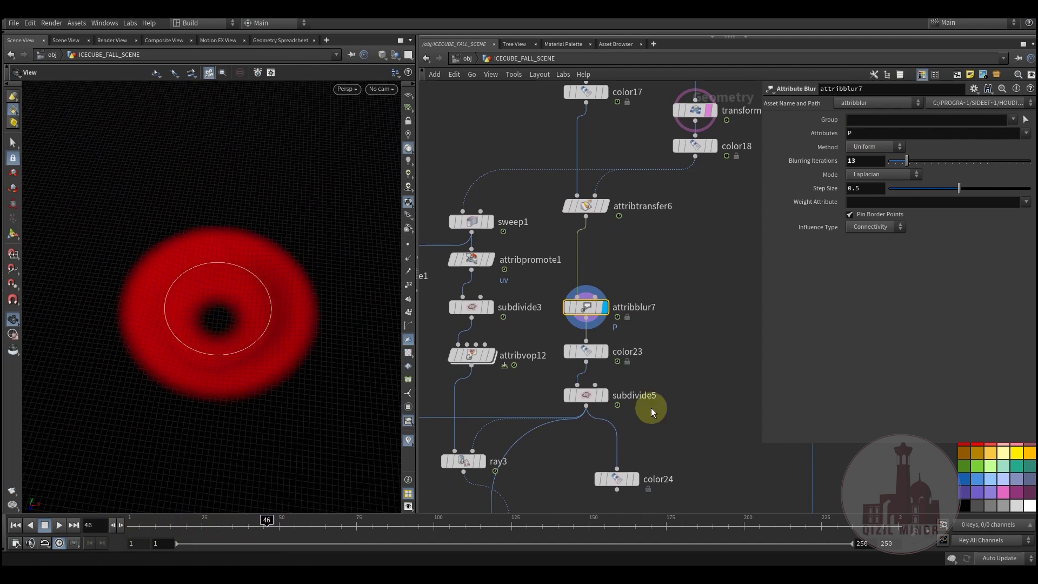
- Display color23 to view its constant black color, and display subdivide5 below it to view its subdivision settings
click(605, 356)
click(587, 352)
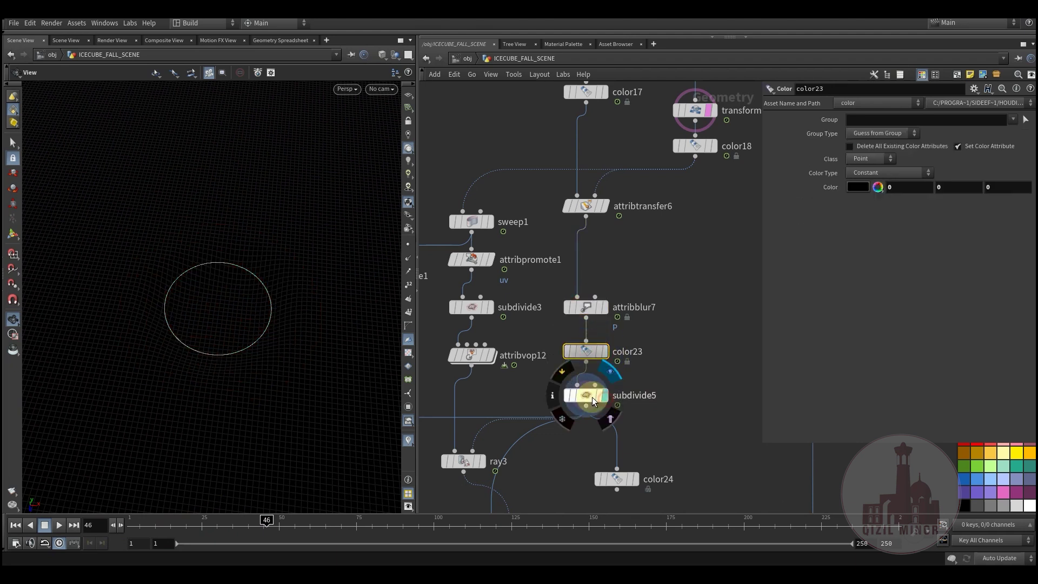
click(589, 395)
middle_drag(682, 422, 686, 375)
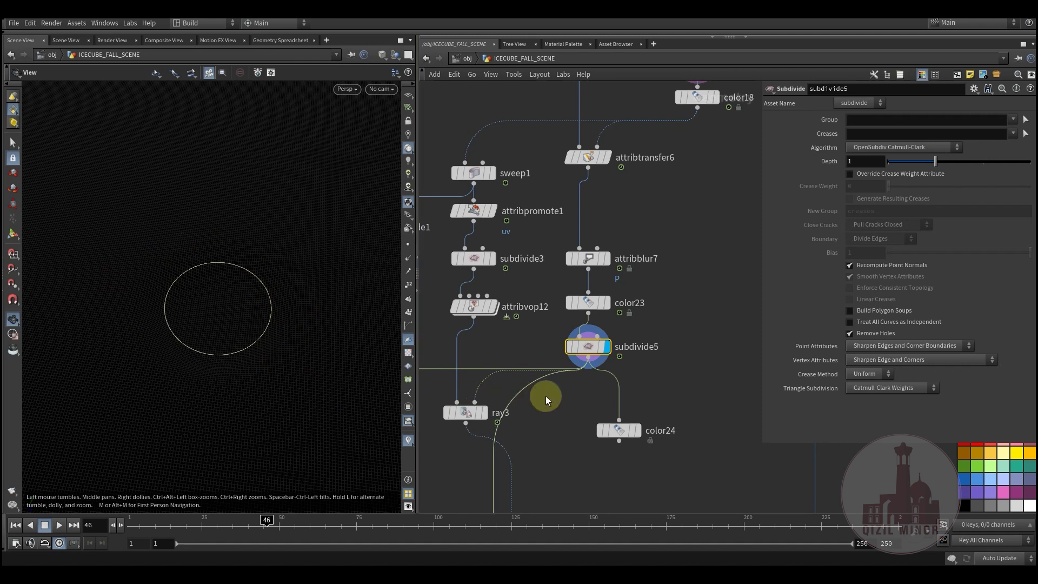
- Display sweep1 beside the attribtransfer6 branch and examine the ribbon disc built around the circle
middle_drag(567, 441, 601, 486)
middle_drag(703, 298, 645, 403)
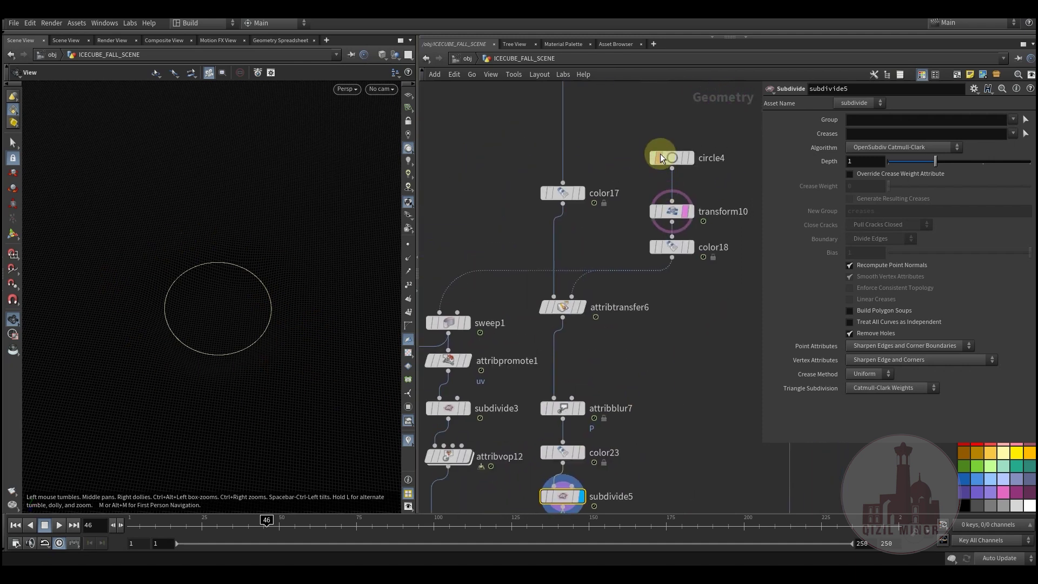
middle_drag(474, 324, 540, 319)
click(534, 301)
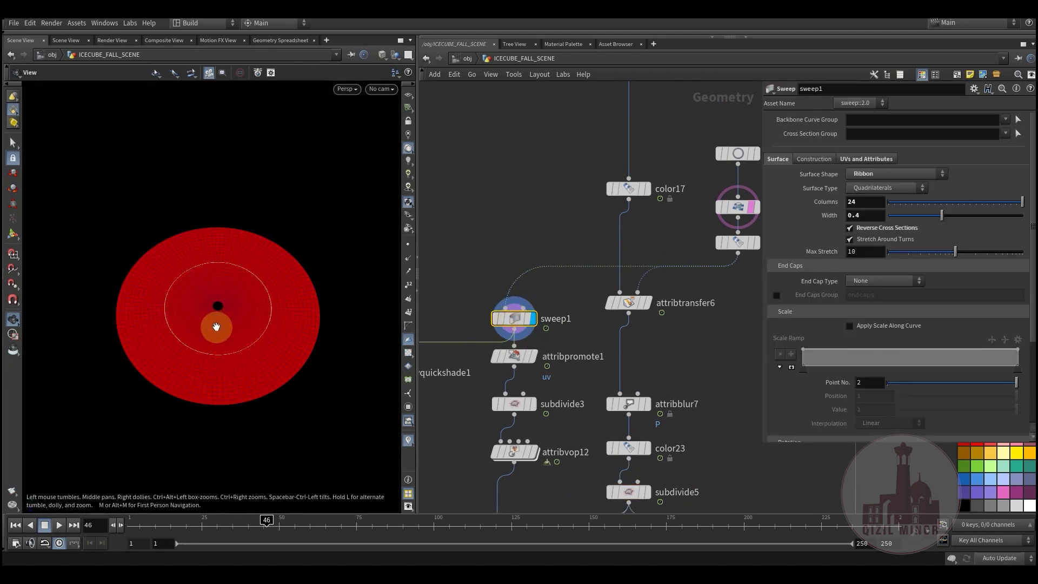
drag(216, 327, 189, 251)
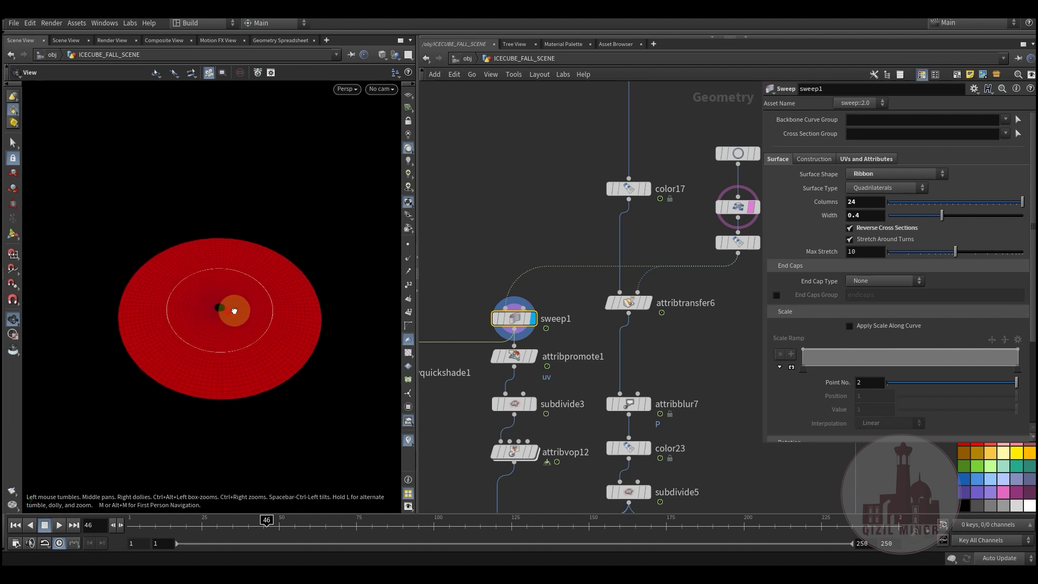
drag(234, 311, 229, 282)
drag(235, 327, 232, 301)
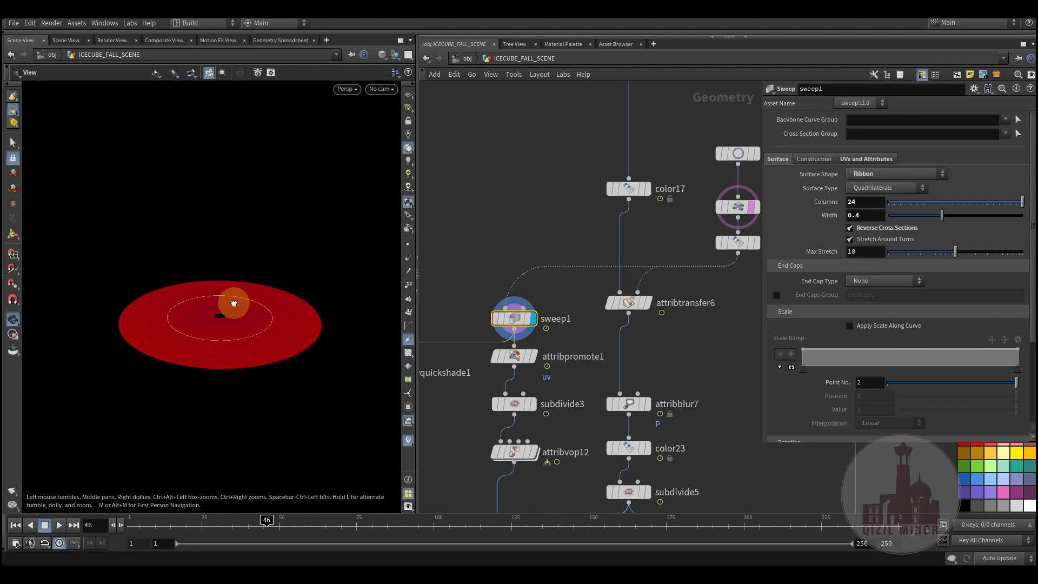
- Display attribpromote1, return to displaying sweep1 and view its UVs and Attributes settings
click(526, 360)
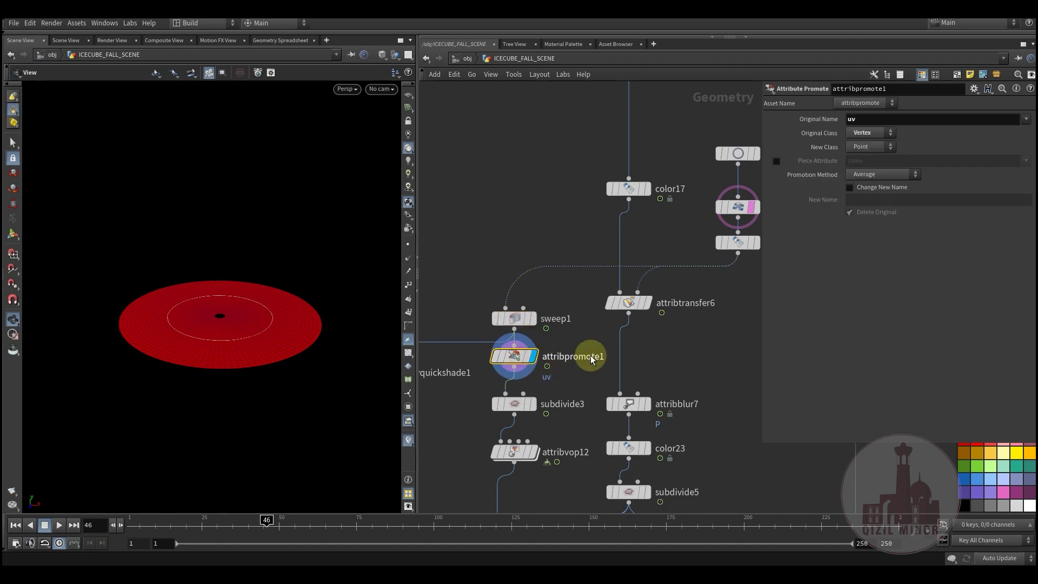
click(524, 319)
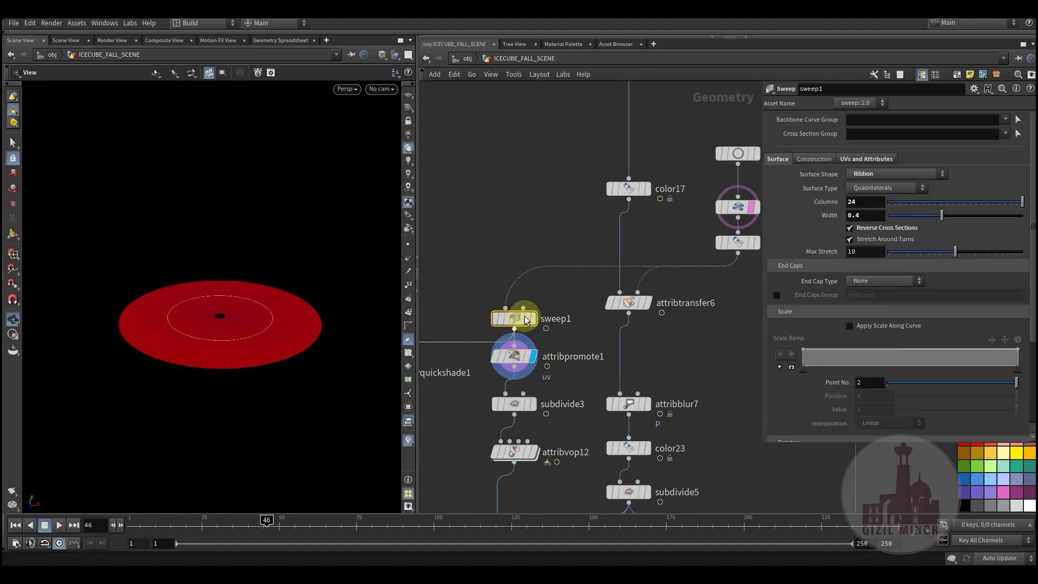
click(531, 319)
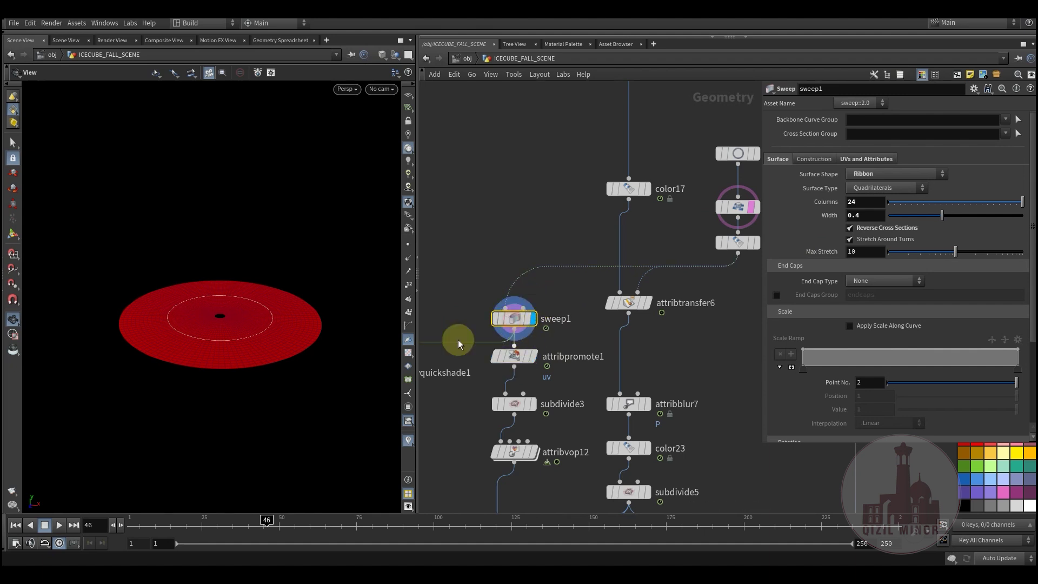
mouse_move(257, 329)
mouse_down()
mouse_move(248, 342)
mouse_move(266, 342)
mouse_up()
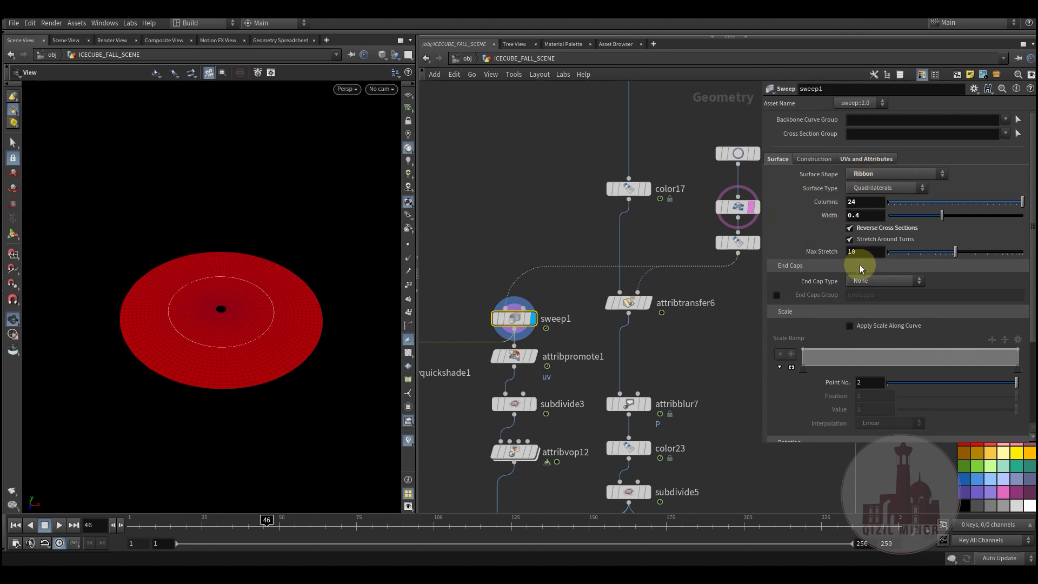
click(185, 293)
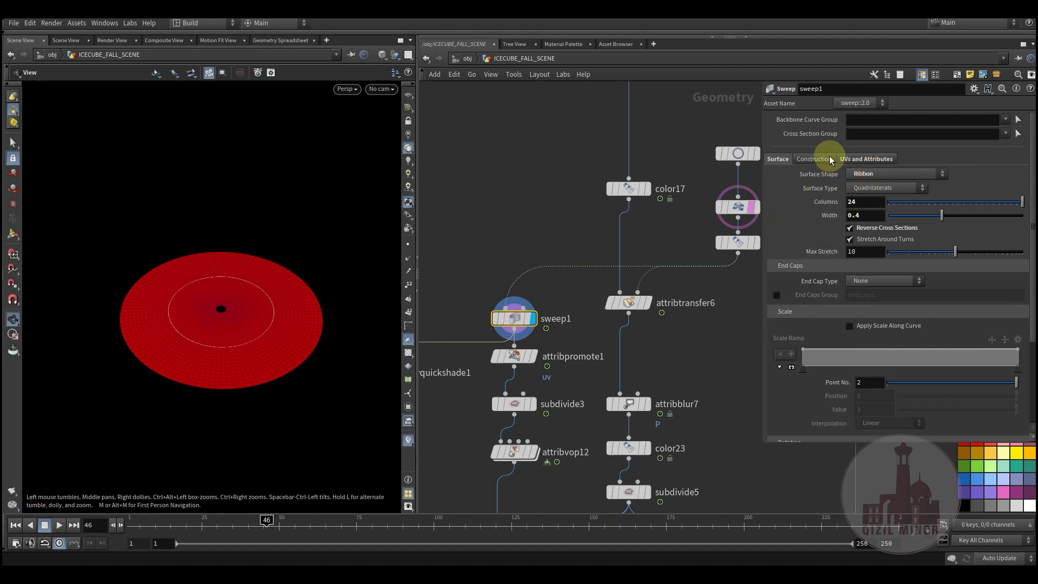
click(864, 157)
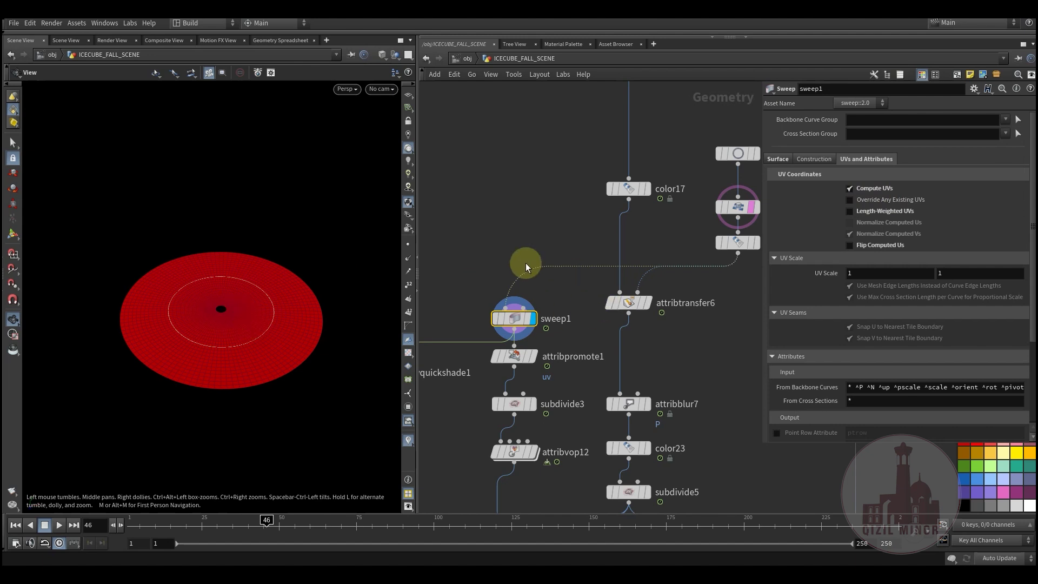
- Switch the viewport's UV texture display on to inspect the swept disc's UVs, and switch it off again
click(408, 353)
drag(219, 319, 218, 333)
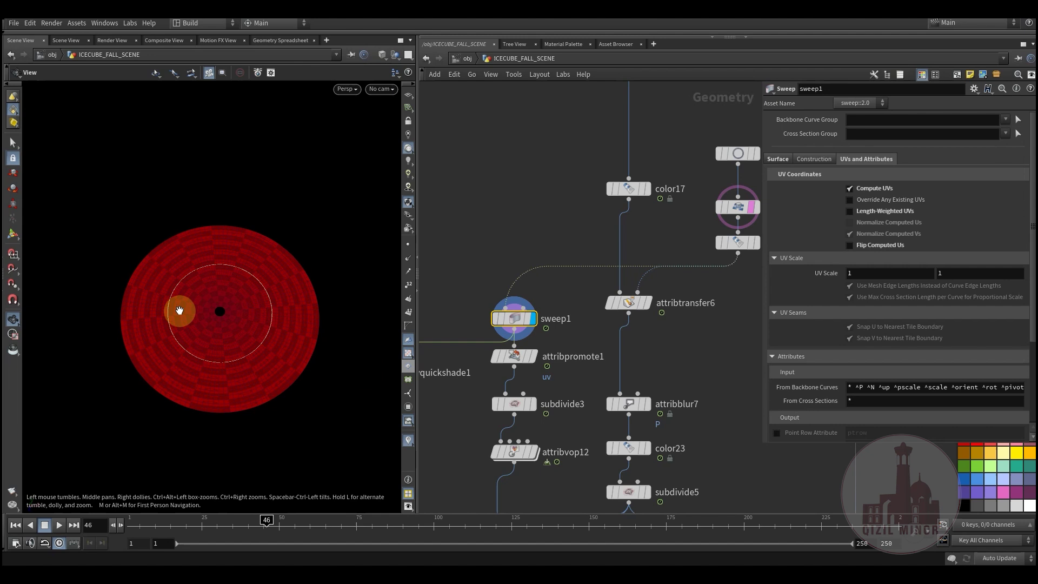
click(408, 353)
drag(186, 336, 336, 352)
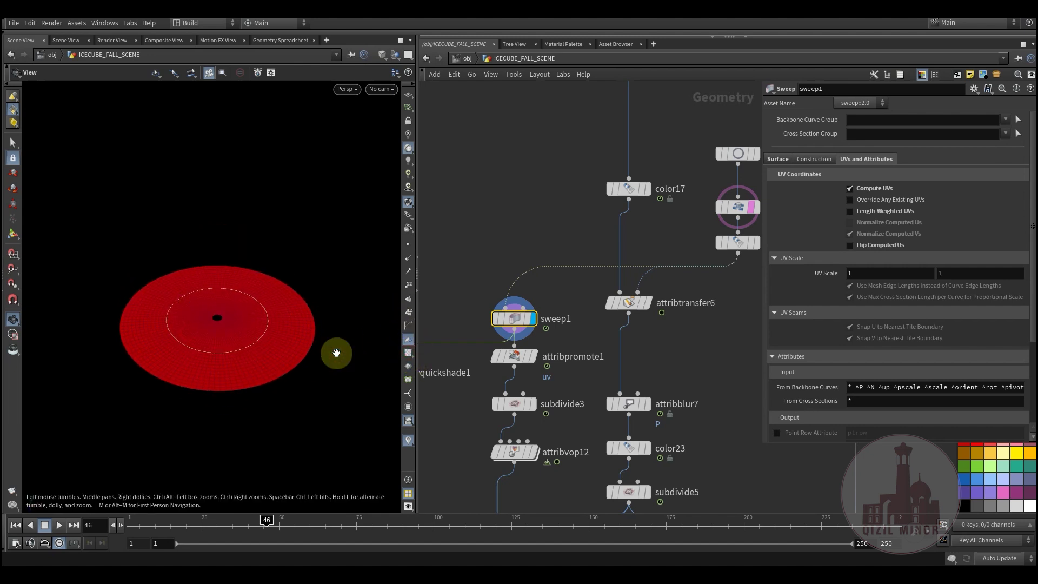
- Display attribpromote1 to view its uv vertex-to-point promotion, and display subdivide3 to view its subdivision settings
mouse_move(548, 340)
click(514, 356)
middle_drag(480, 272, 489, 207)
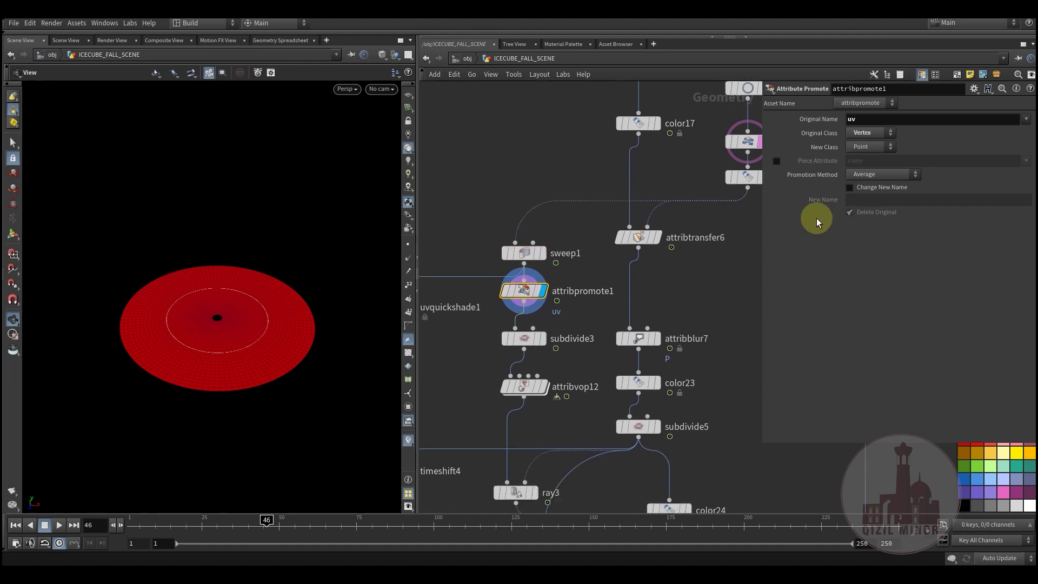
click(523, 339)
drag(244, 311, 236, 339)
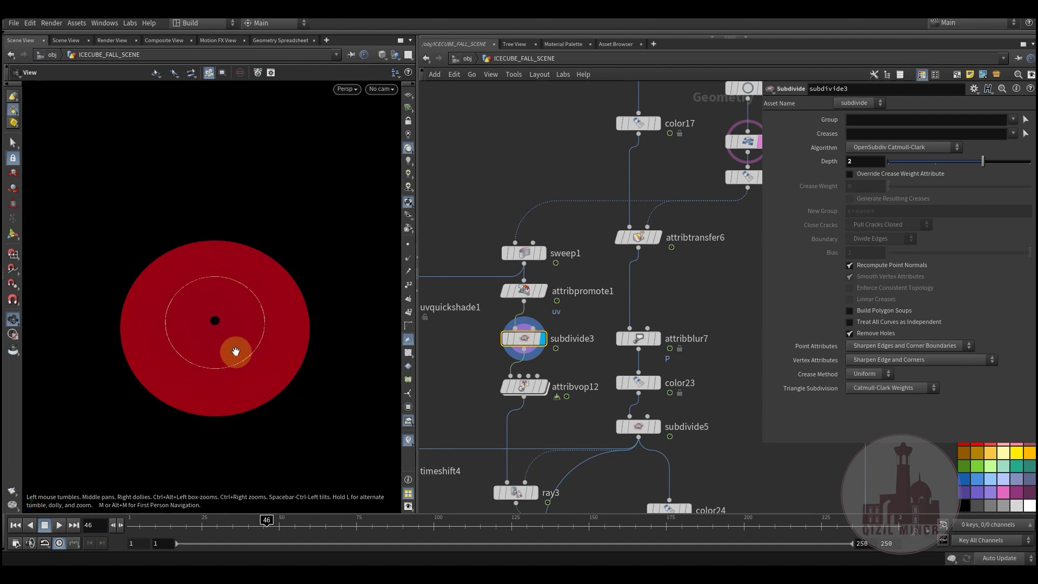
- Display attribvop12 and open its VEX network
click(524, 385)
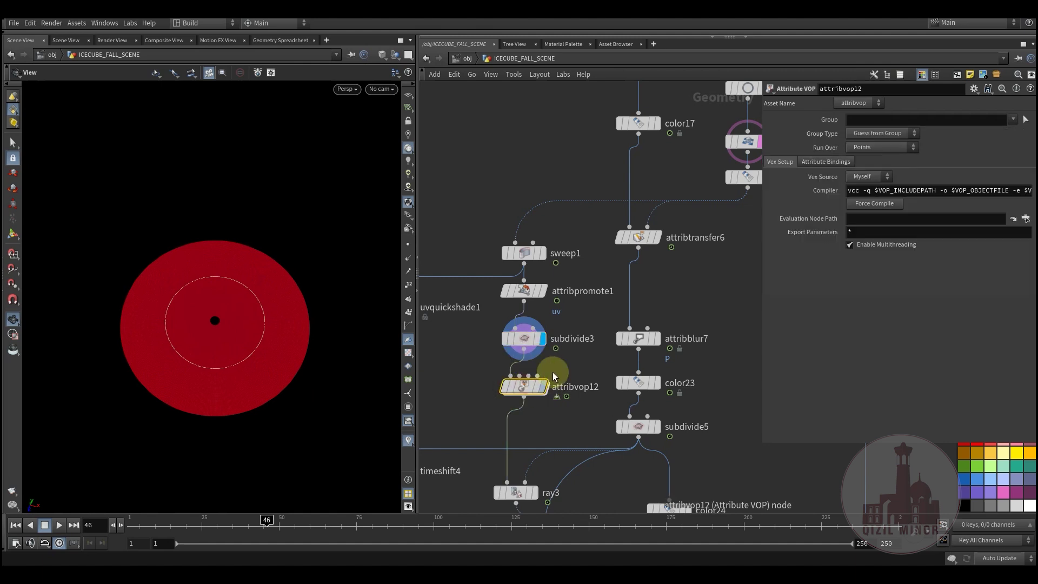
click(550, 373)
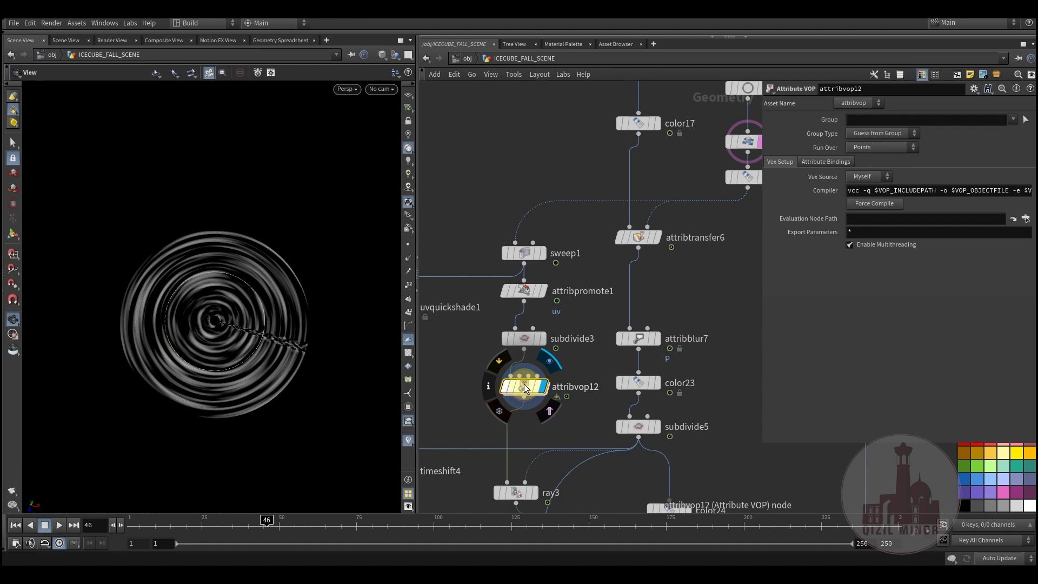
double_click(524, 385)
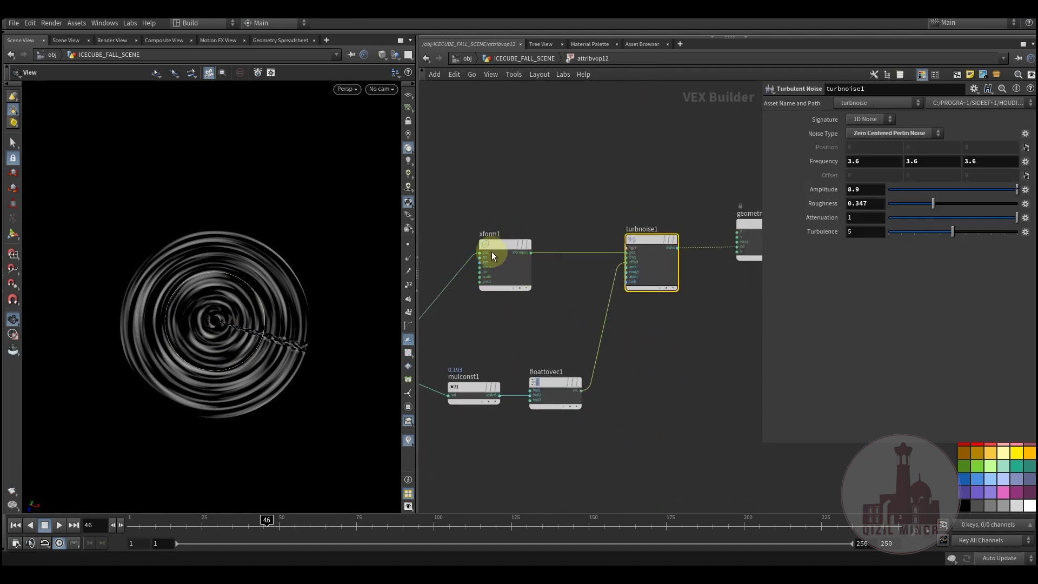
- View xform1's Scale values, select mulconst1 and floattovec1 together, and trace the connections between the global inputs and turbnoise1
click(491, 254)
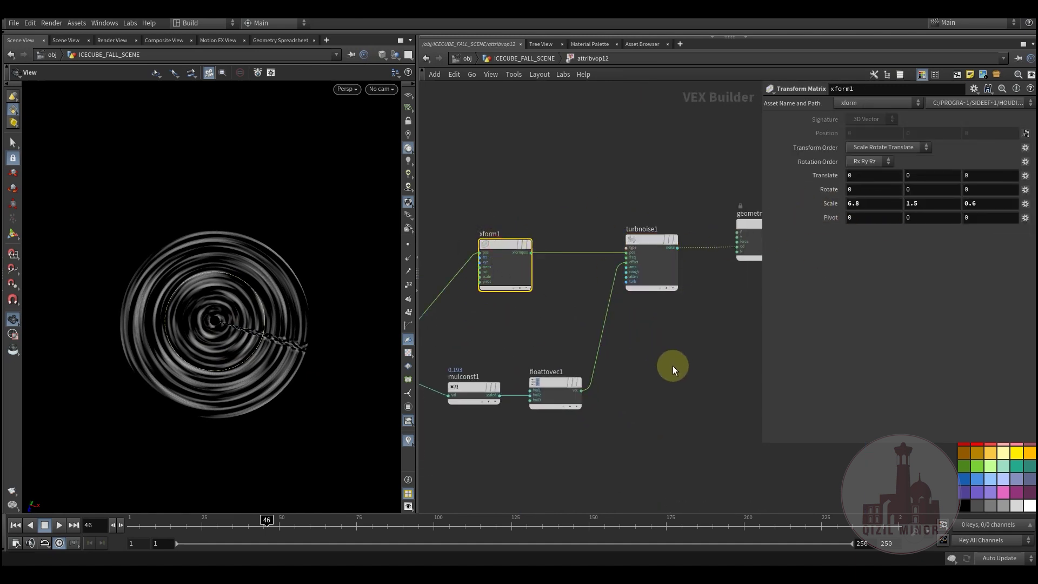
drag(463, 340, 598, 440)
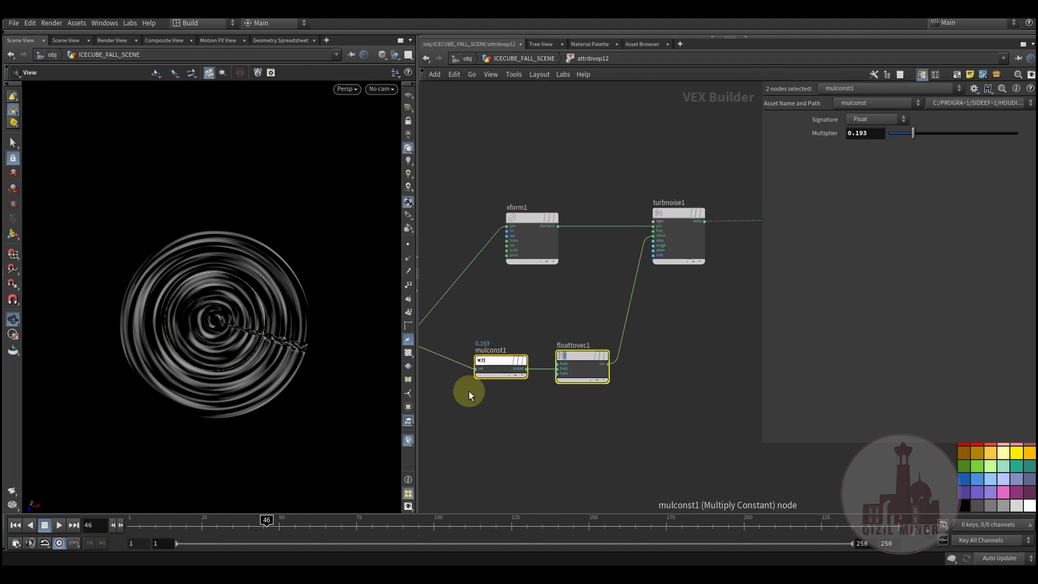
scroll(510, 410, up, 3)
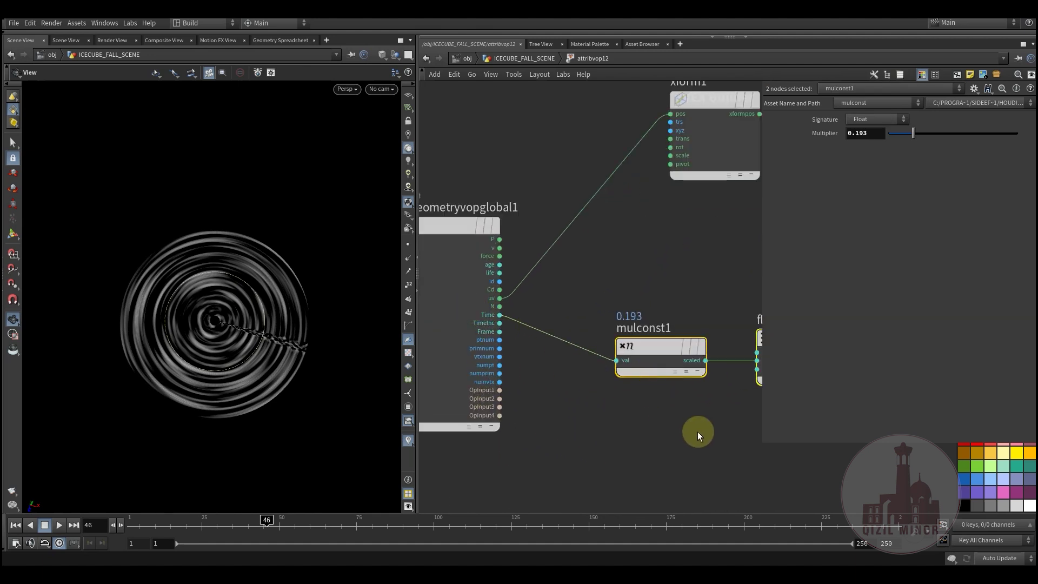
middle_drag(697, 432, 589, 435)
middle_drag(661, 291, 592, 378)
scroll(612, 321, down, 3)
middle_drag(666, 324, 585, 349)
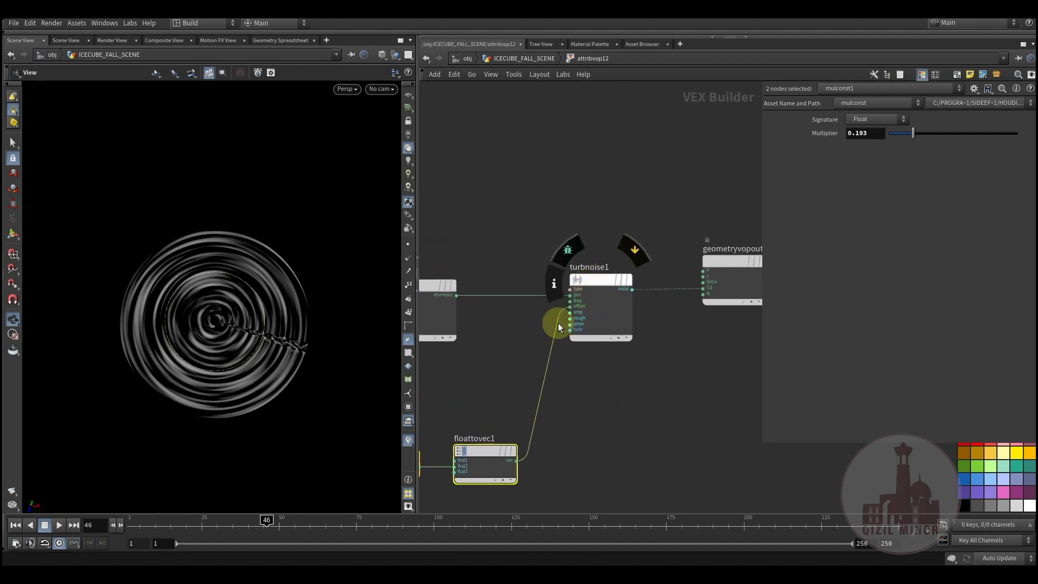
- Examine turbnoise1's input connections and parameters, and return to the ICECUBE_FALL_SCENE network
scroll(592, 320, up, 2)
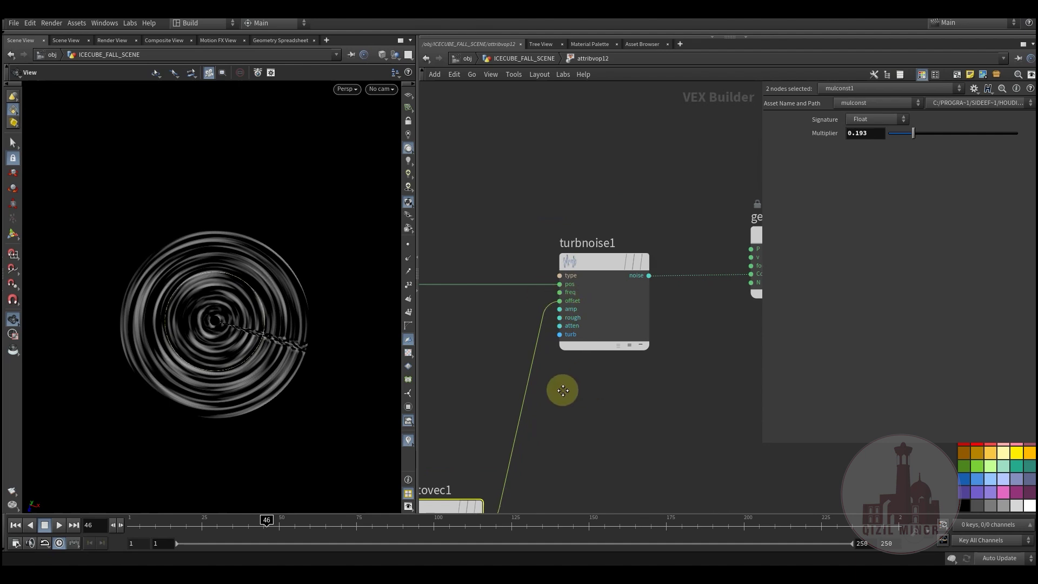
click(572, 265)
middle_drag(551, 238, 569, 309)
click(523, 59)
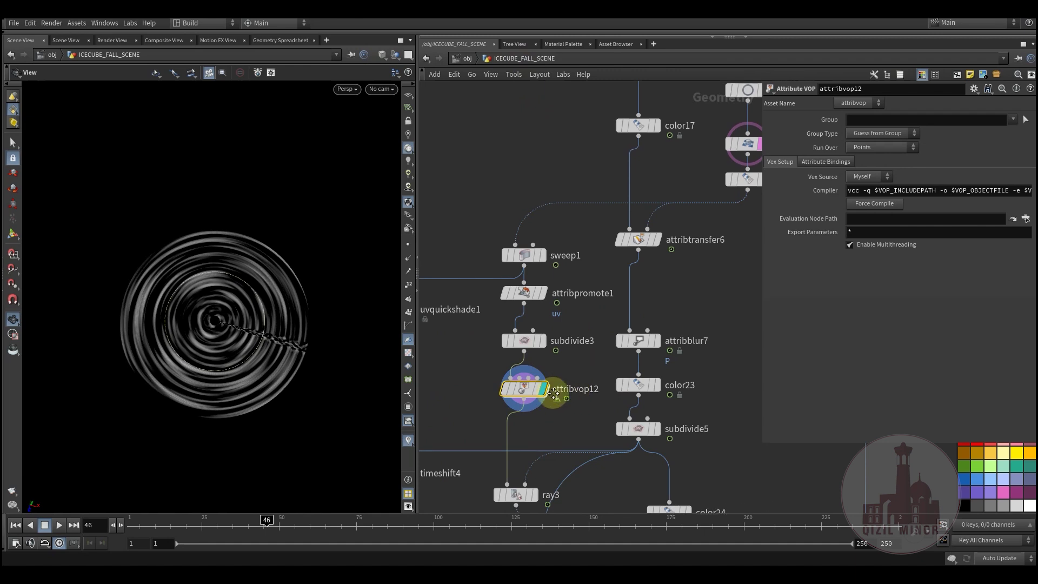
- Display ray3, view its Project Rays settings and examine the rippled disc projected onto the grid
click(542, 363)
click(513, 376)
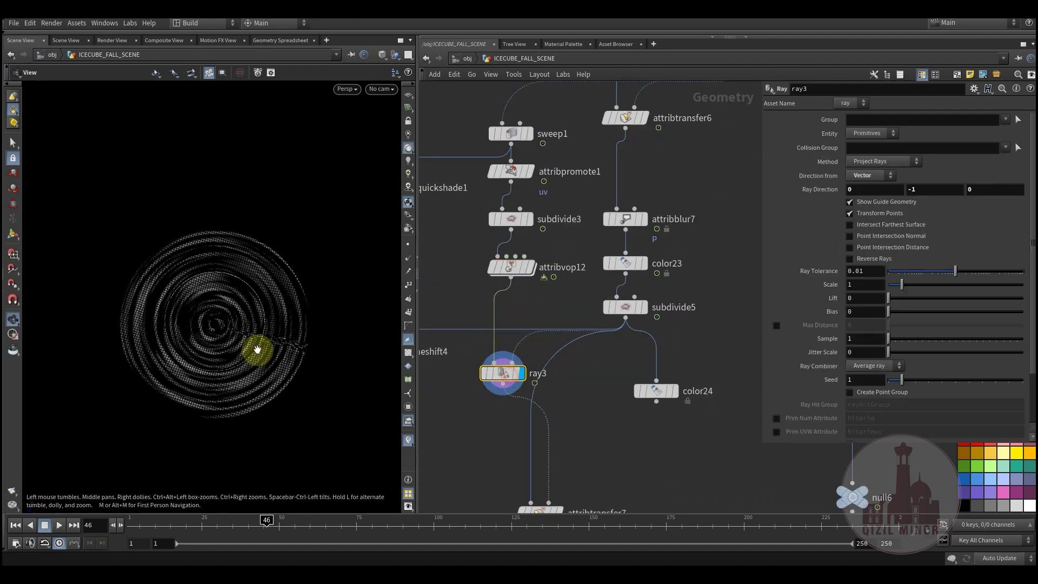
drag(255, 352, 182, 337)
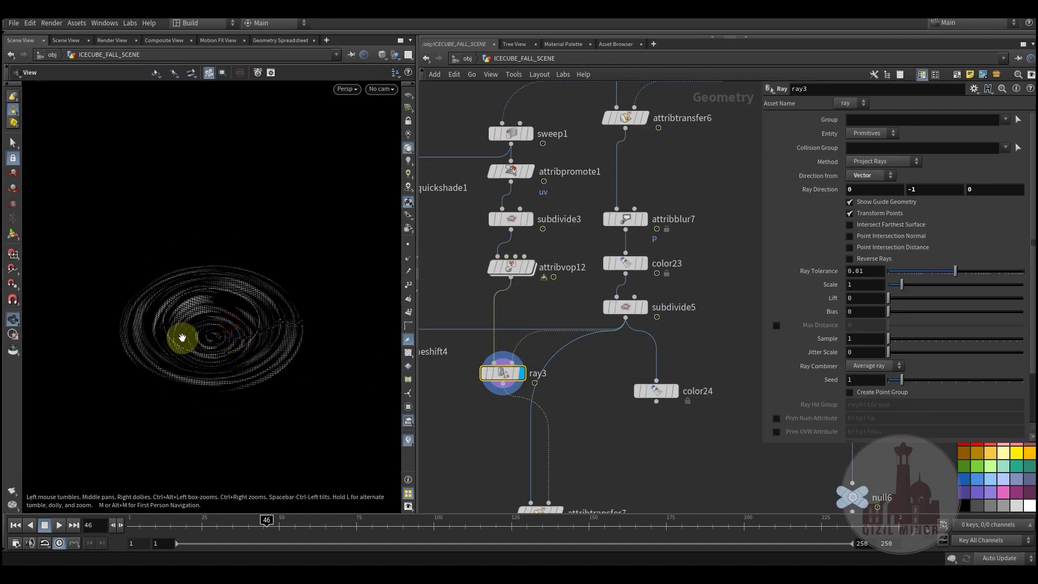
drag(244, 313, 231, 335)
middle_drag(584, 432, 581, 353)
click(582, 353)
middle_drag(581, 389, 586, 335)
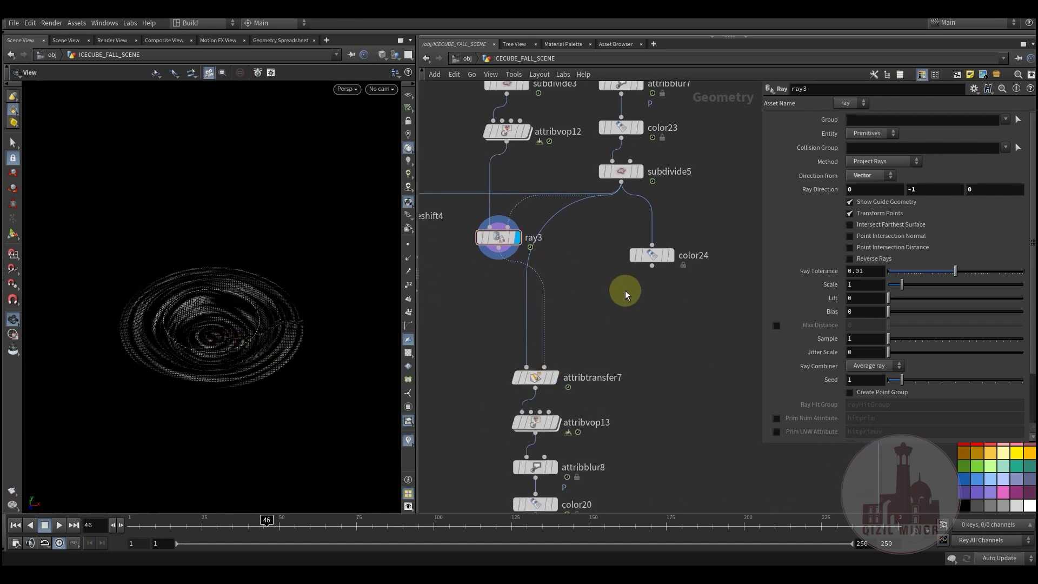
- Display subdivide5 and attribtransfer7 in turn, view the transfer's Conditions settings and examine the ripple pattern on the grid
middle_drag(625, 292, 589, 279)
click(613, 243)
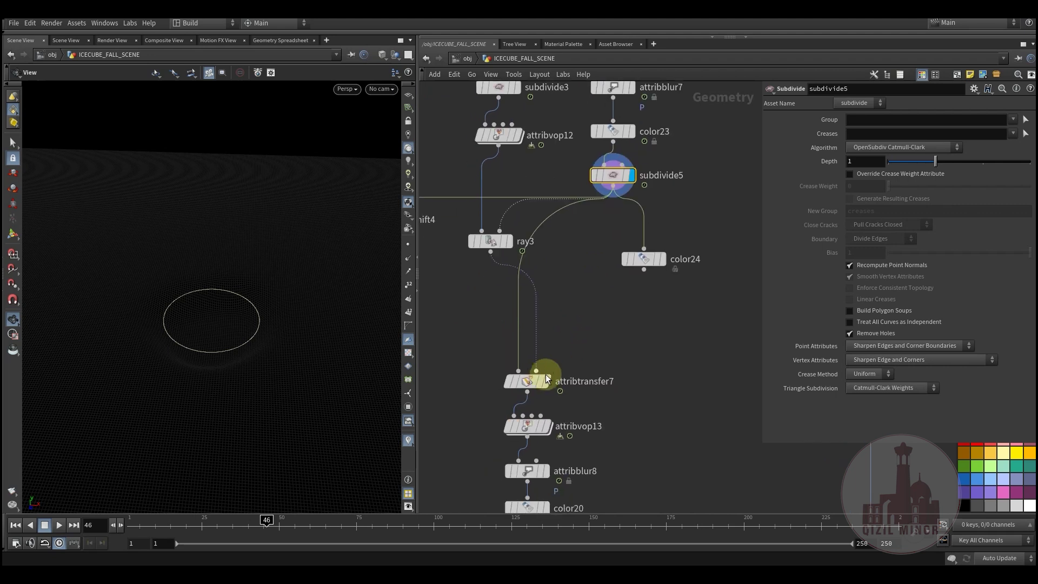
click(545, 380)
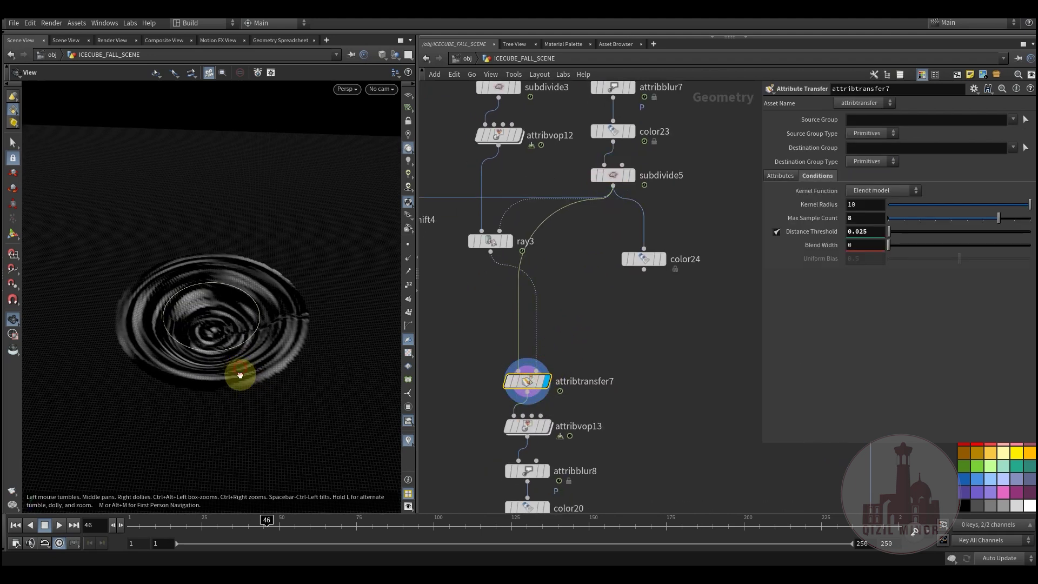
drag(240, 374, 186, 326)
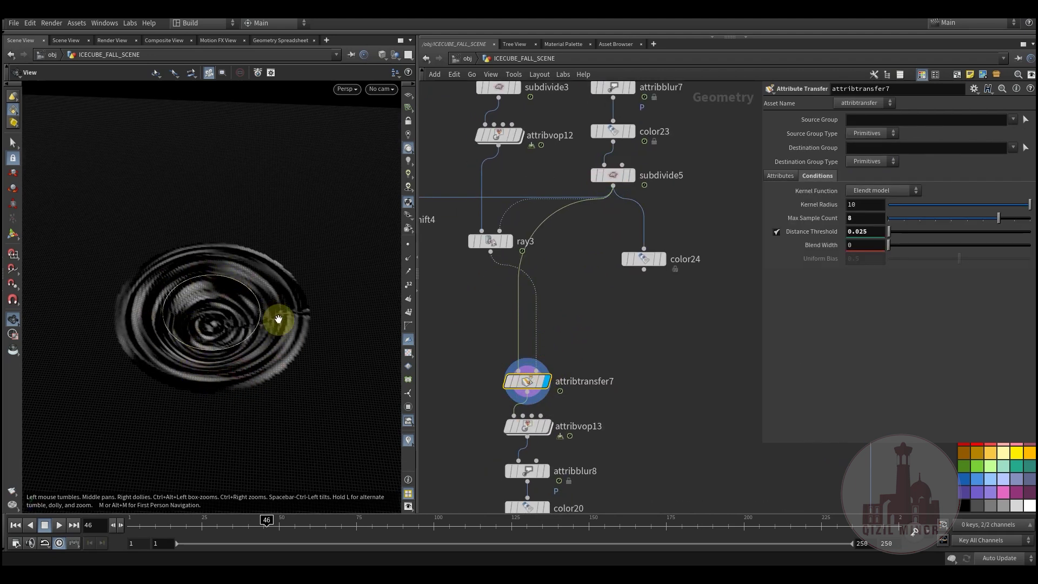
drag(365, 373, 237, 300)
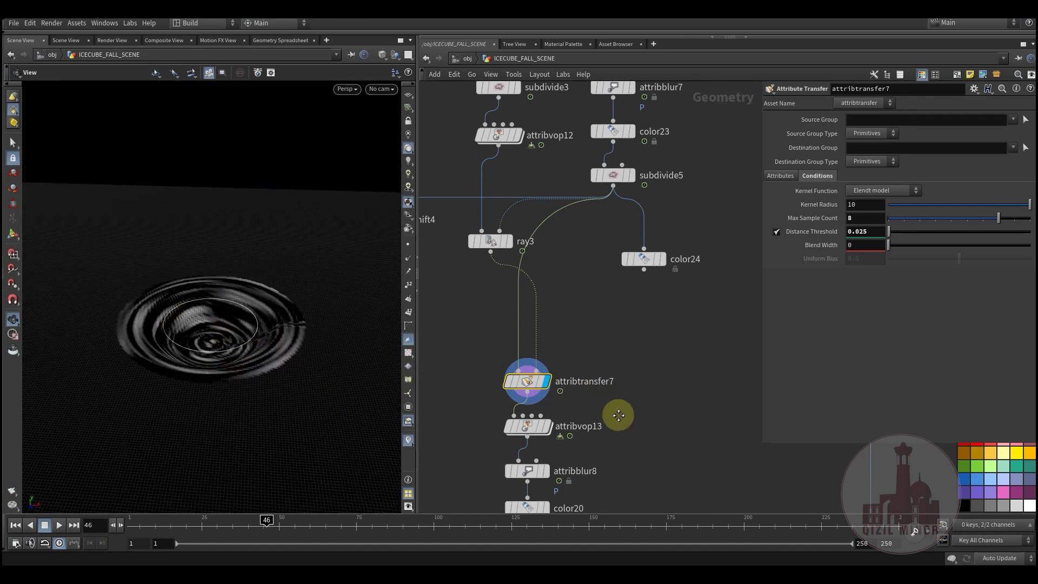
- Display attribvop13 below attribtransfer7 and view its parameters
middle_drag(618, 415, 639, 323)
click(577, 312)
click(555, 334)
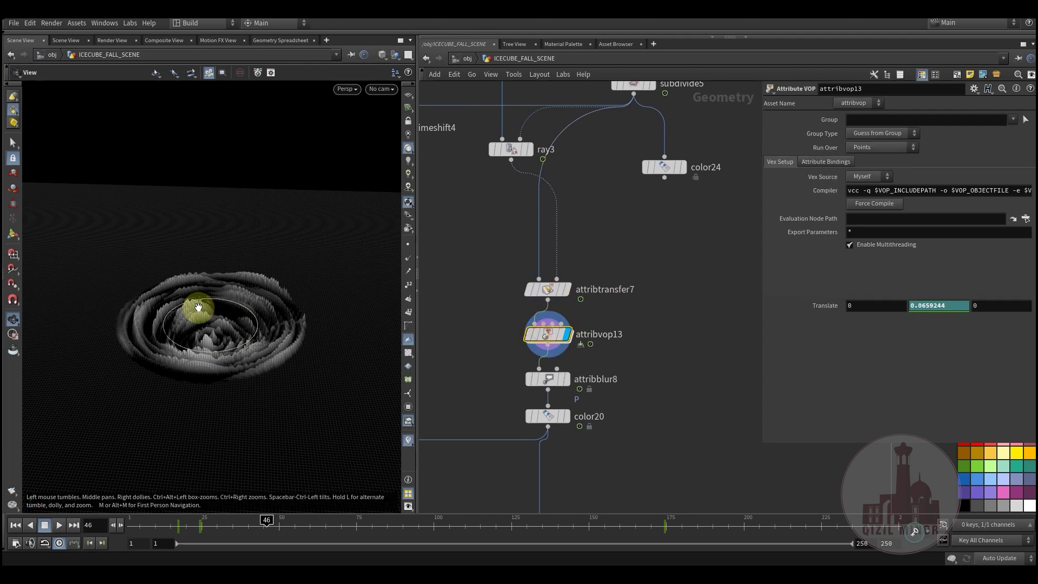
- Open attribvop13, examine how xform1, complement1 and mix1 are connected, and return to the ICECUBE_FALL_SCENE network
drag(197, 307, 206, 346)
double_click(547, 335)
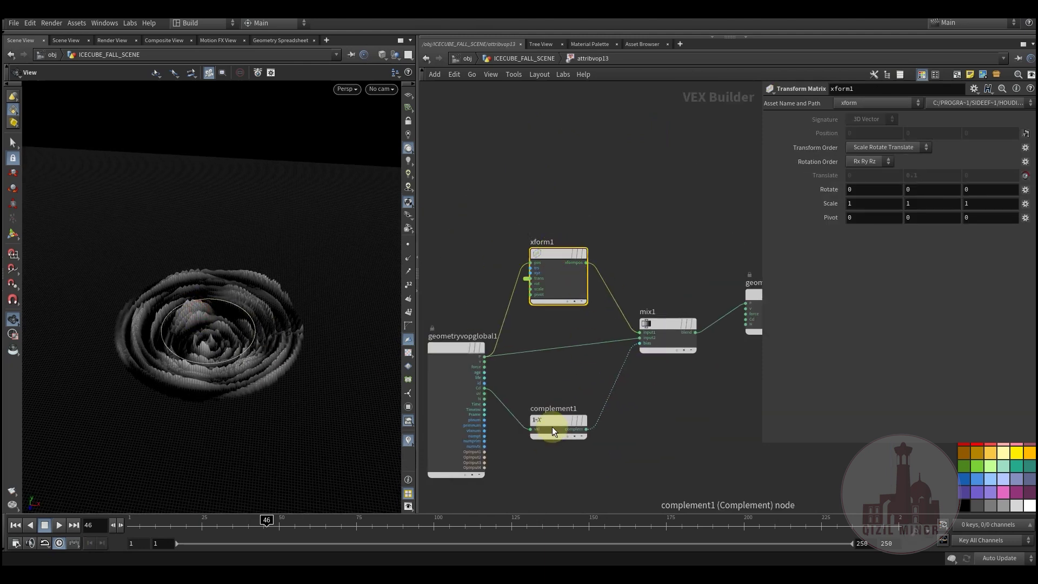
drag(566, 410, 567, 404)
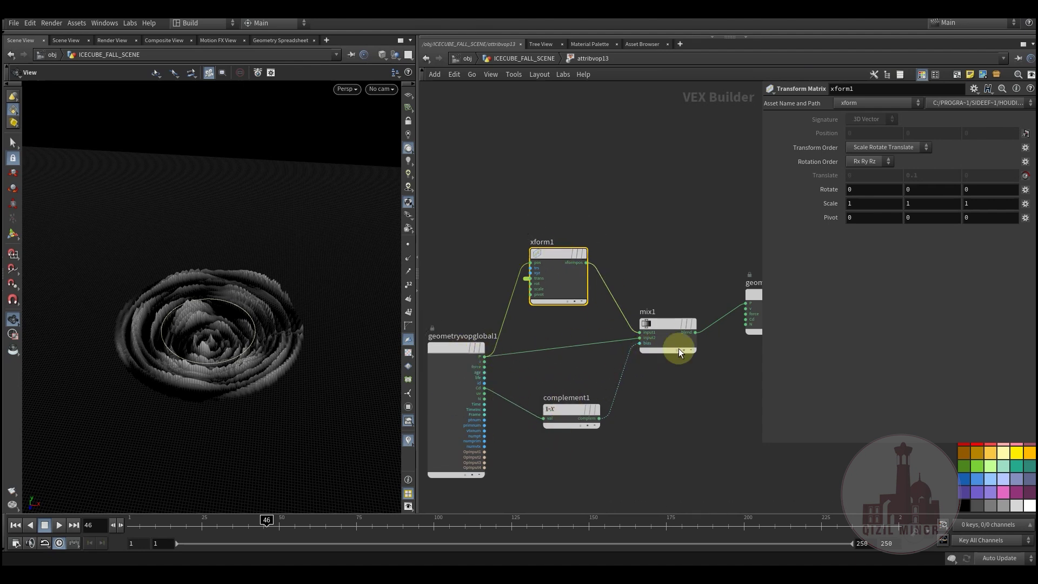
drag(563, 252, 560, 246)
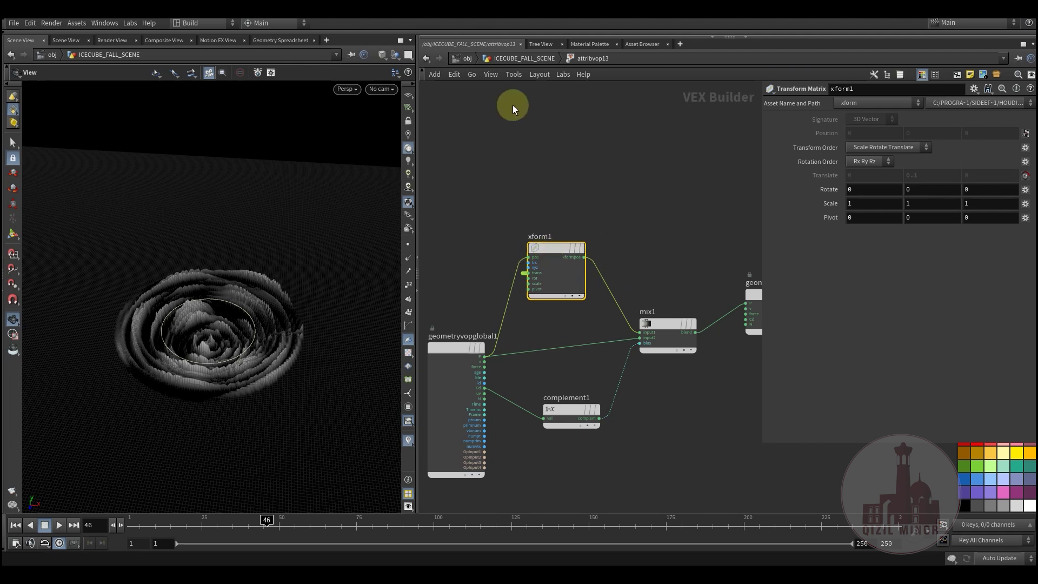
click(527, 58)
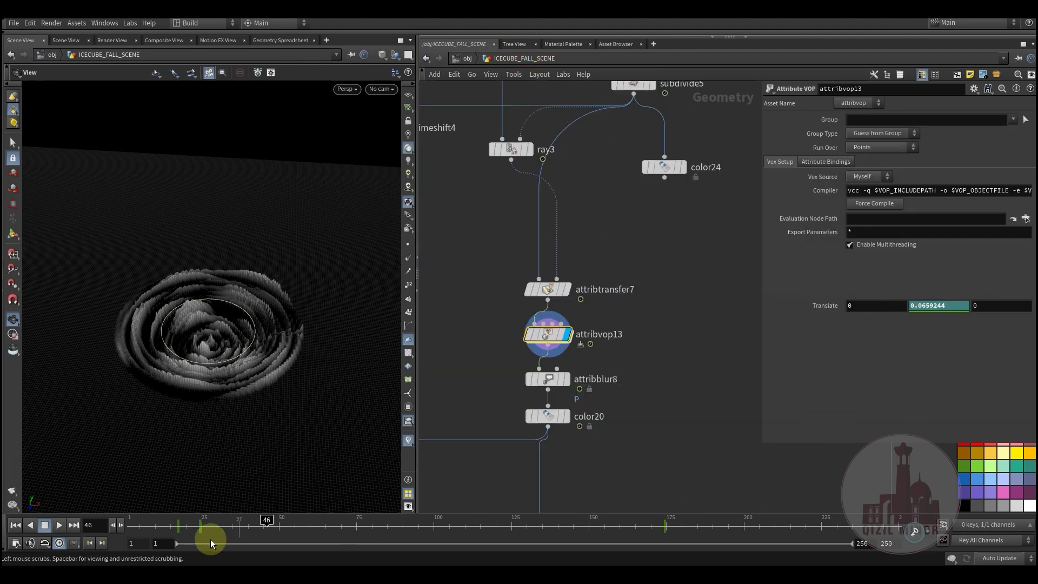
- Examine attribvop13's ripple deformation on the grid from several angles while scrubbing the timeline to frame 169
click(269, 445)
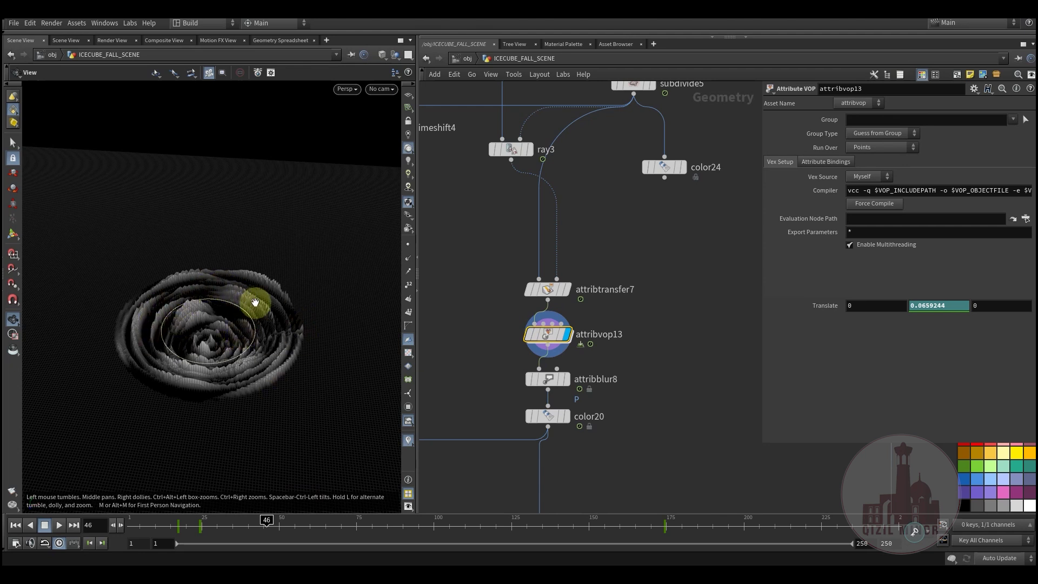
drag(231, 354, 234, 314)
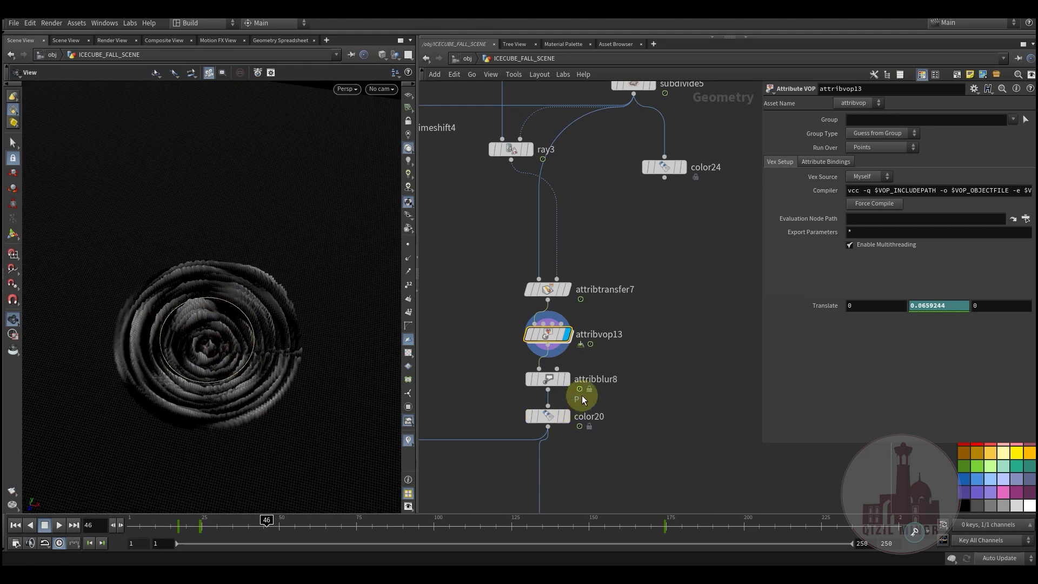
drag(241, 389, 211, 350)
drag(180, 529, 579, 522)
drag(210, 352, 135, 342)
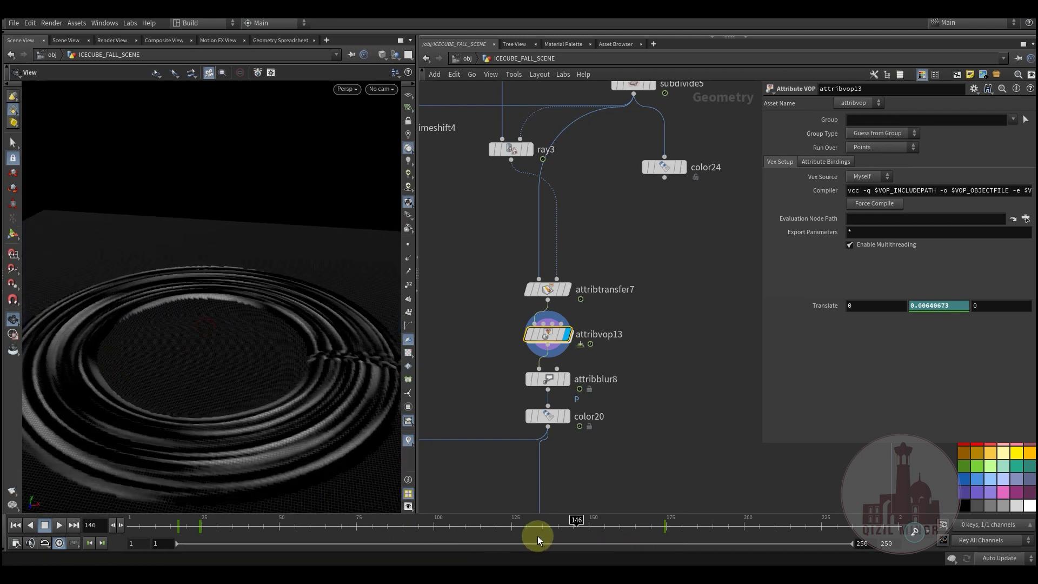
drag(538, 539, 648, 540)
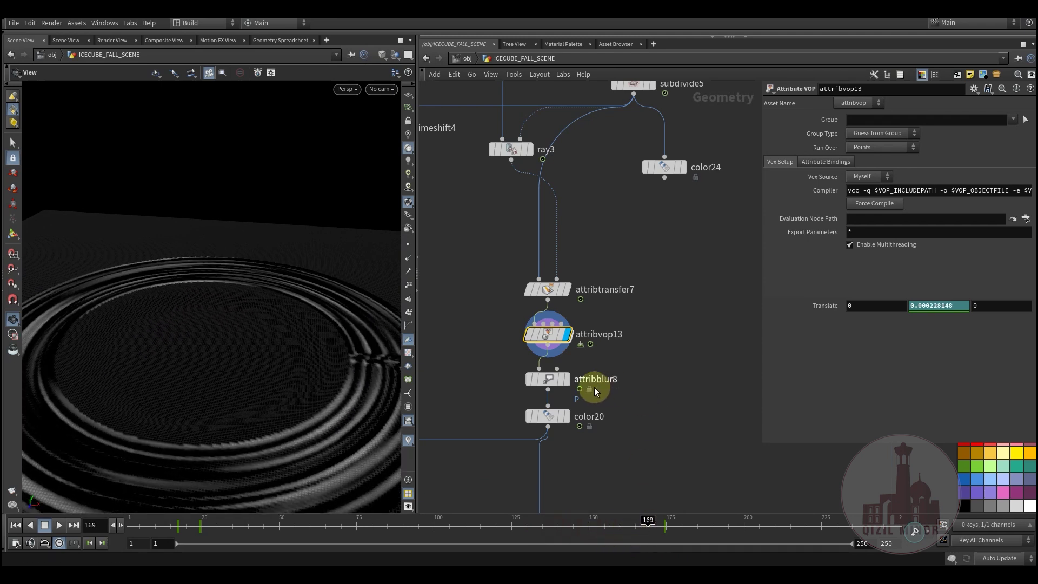
- Display attribblur8 and color20 in turn, and view their blur and color settings
click(576, 358)
click(551, 382)
middle_drag(639, 406, 635, 343)
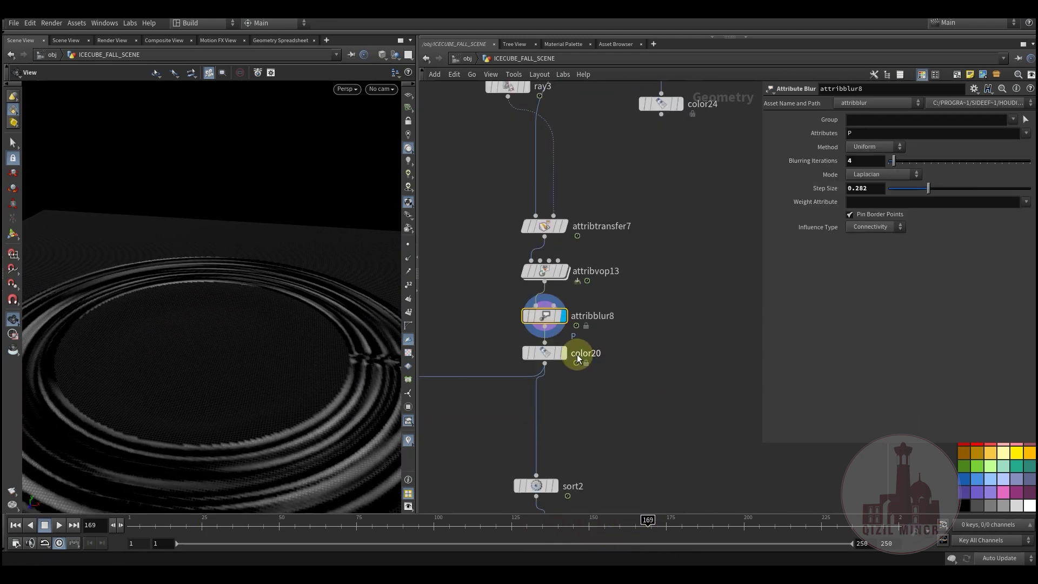
click(576, 344)
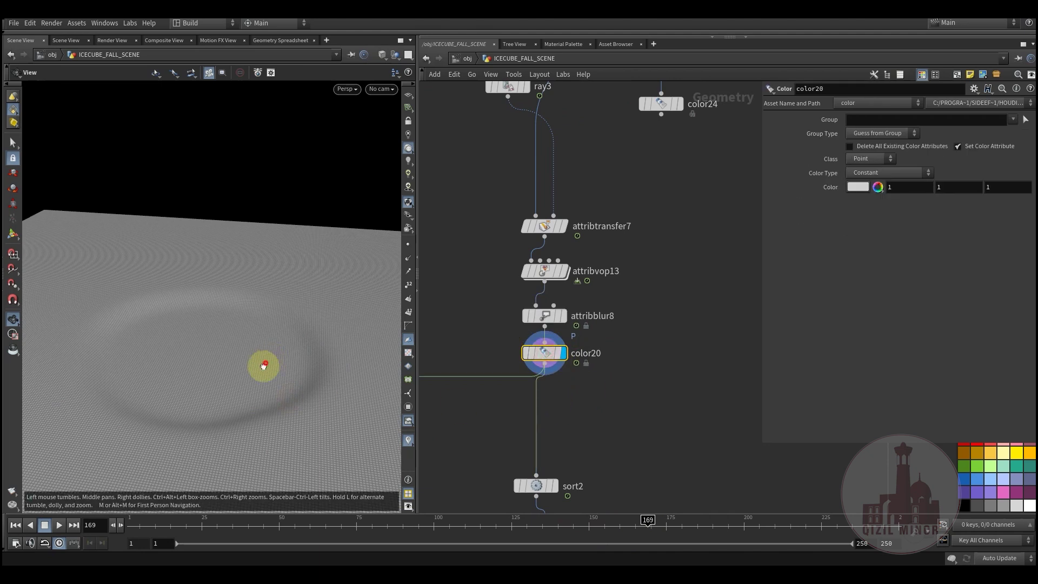
click(539, 324)
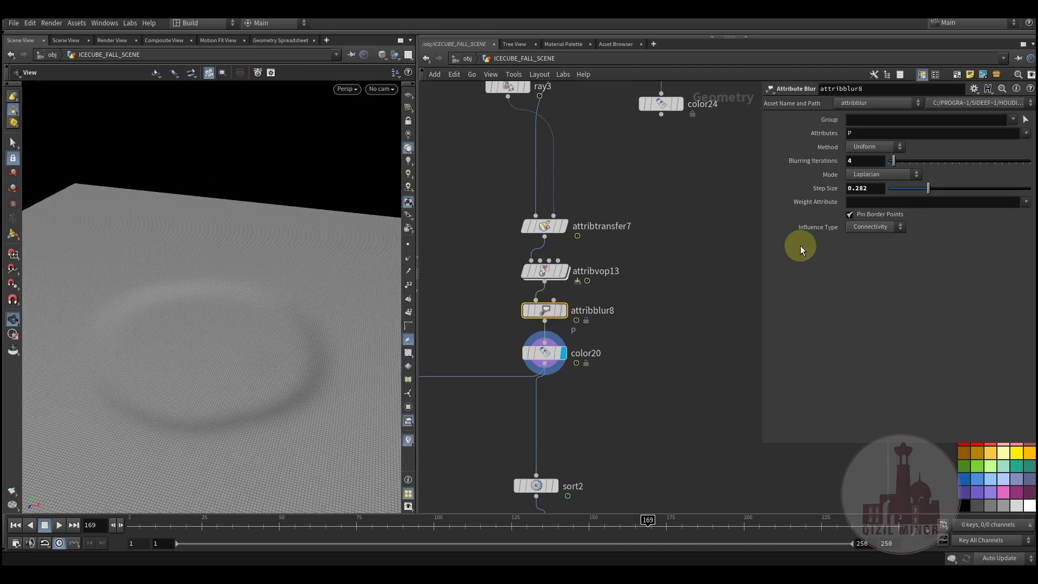
- Select color20 and scrub the timeline from the early frames to frame 118 to examine the smoothed grid ripples
click(543, 356)
click(164, 523)
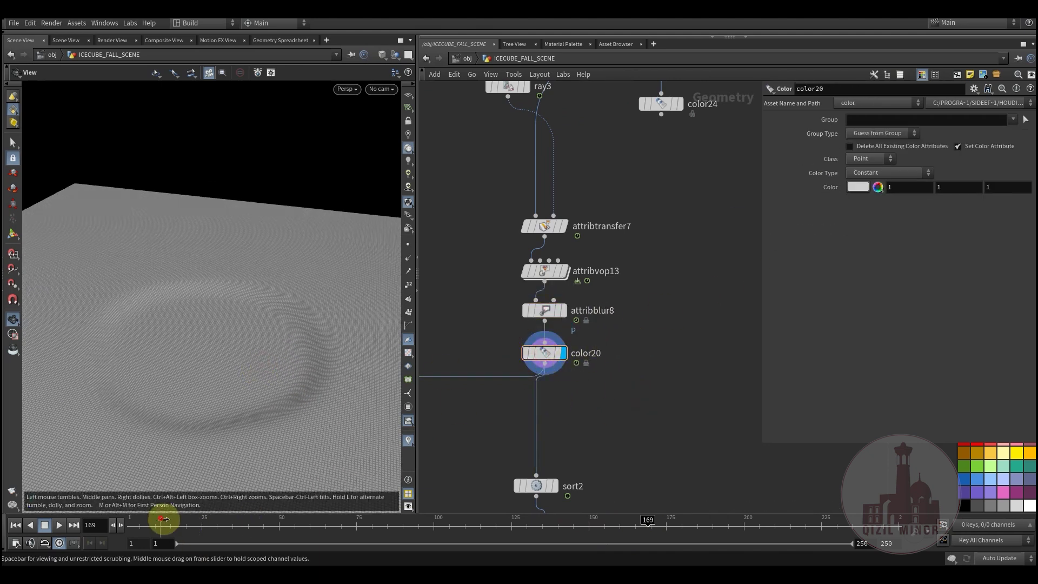
drag(184, 525, 491, 550)
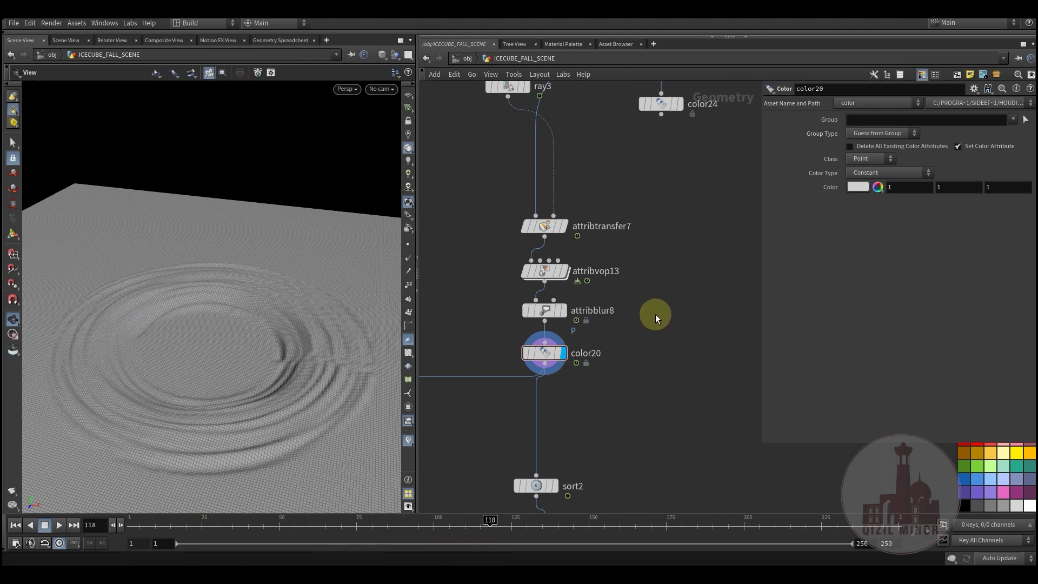
- Go back up the network to transform10 below circle4 and view its transform parameters
middle_drag(655, 313, 637, 381)
scroll(637, 381, down, 1)
middle_drag(646, 341, 652, 413)
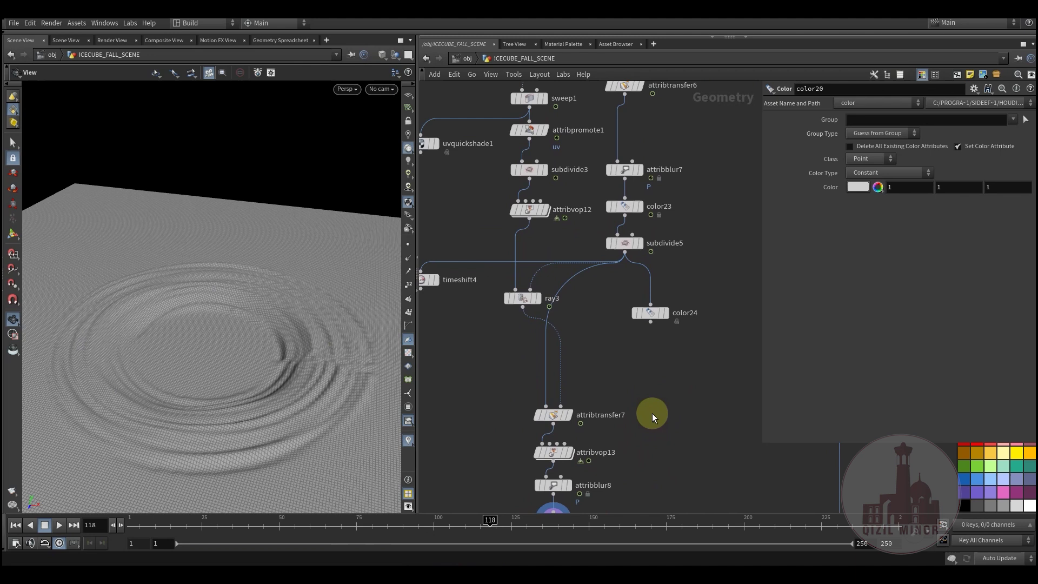
middle_drag(625, 368, 612, 489)
middle_drag(698, 269, 655, 350)
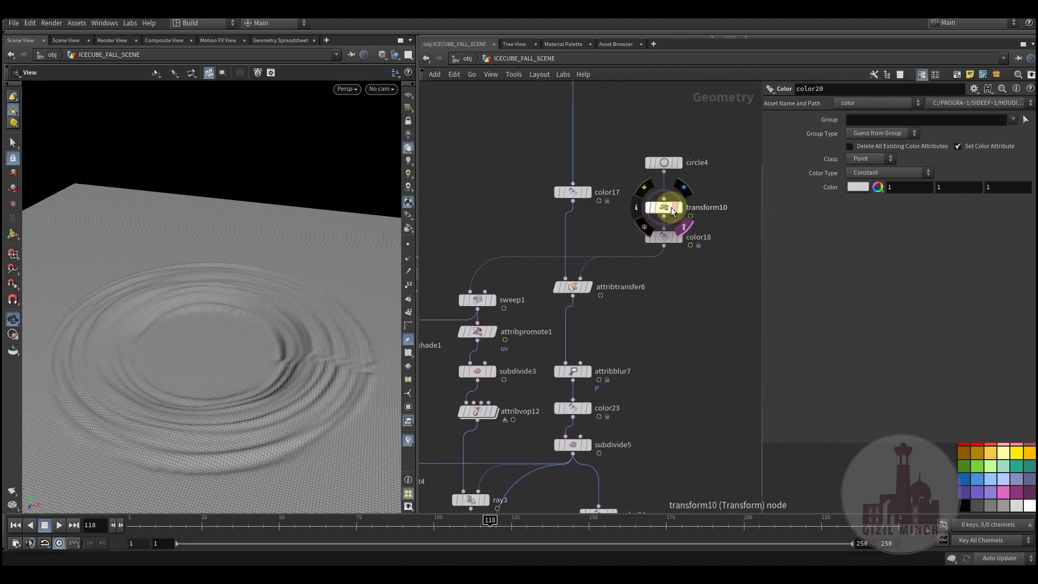
click(660, 208)
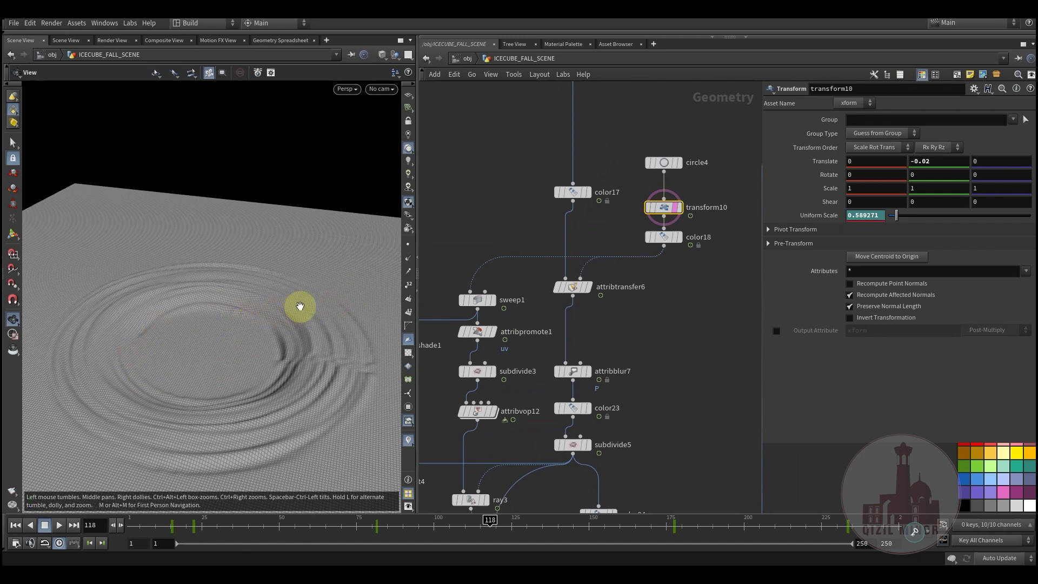
- Go down the network to the branch below color20 and display null5 and sort1 in turn
middle_drag(649, 431, 688, 262)
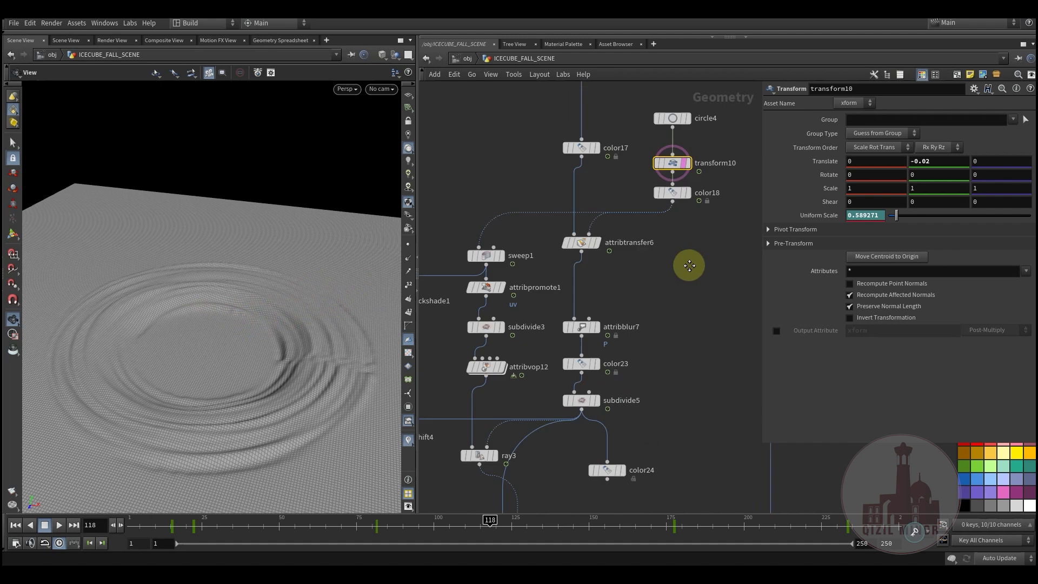
middle_drag(633, 429, 663, 249)
middle_drag(613, 342, 676, 203)
scroll(640, 300, up, 2)
middle_drag(640, 300, 626, 407)
scroll(645, 404, down, 3)
middle_drag(662, 375, 659, 315)
middle_drag(637, 407, 684, 374)
scroll(608, 322, up, 2)
scroll(531, 360, up, 2)
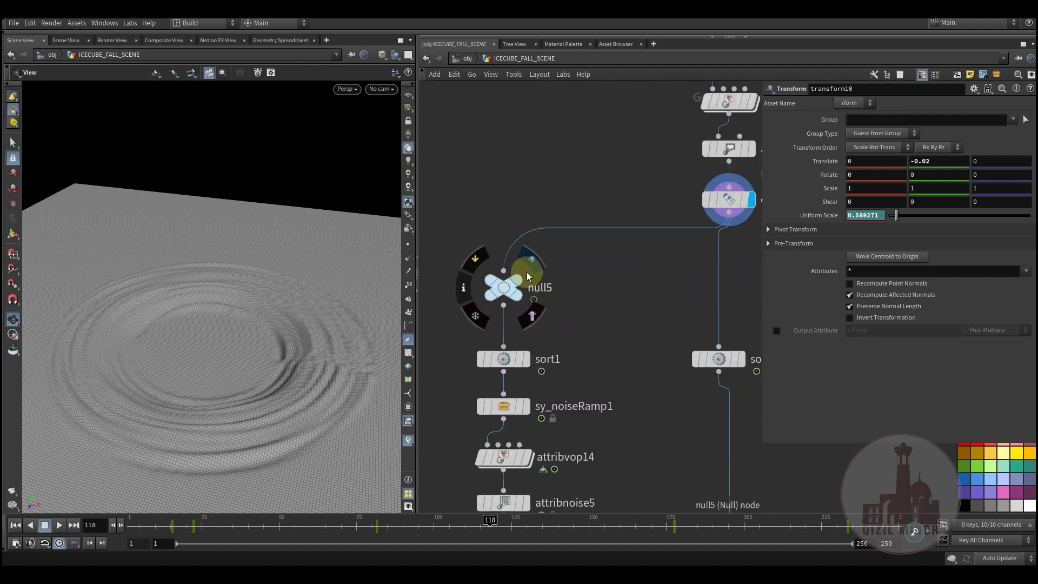
click(503, 287)
middle_drag(586, 324, 615, 233)
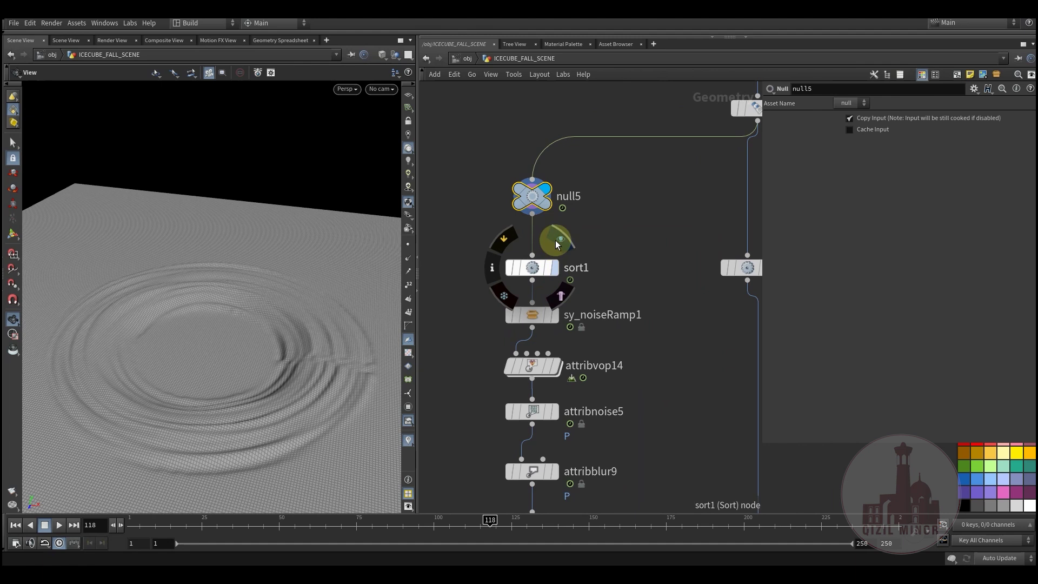
click(557, 241)
- View the point sort settings of sort1 and sort2 alternately to compare them
middle_drag(602, 293, 435, 294)
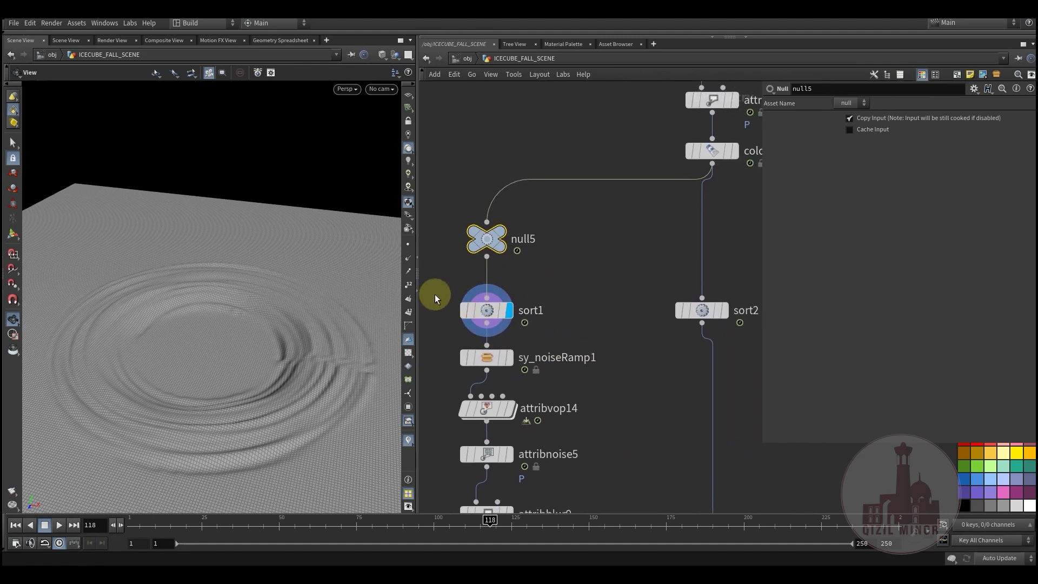
click(491, 310)
middle_drag(570, 323, 538, 337)
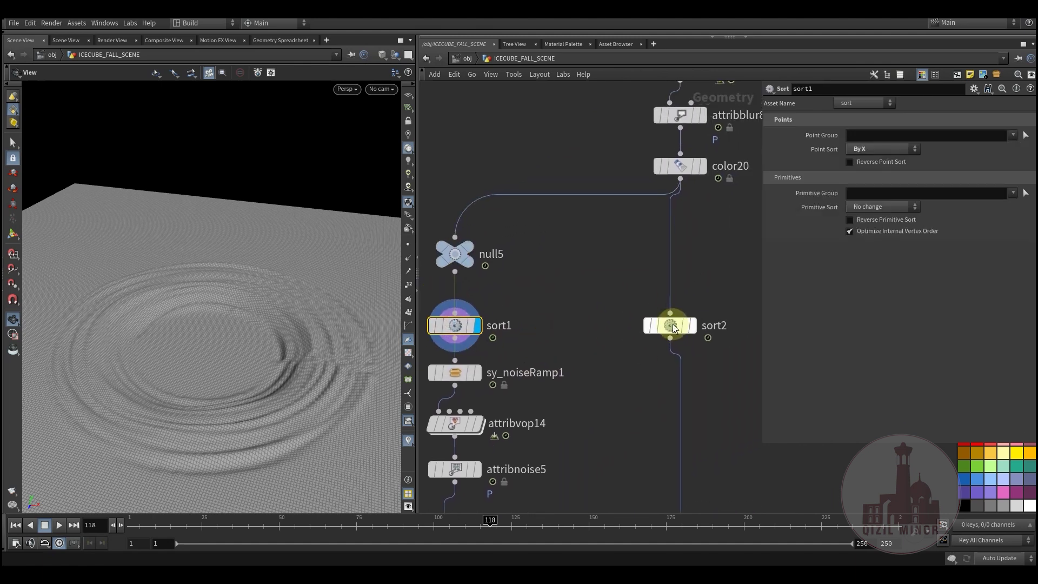
click(671, 330)
click(449, 325)
click(665, 324)
middle_drag(492, 384, 538, 284)
middle_drag(653, 315, 626, 308)
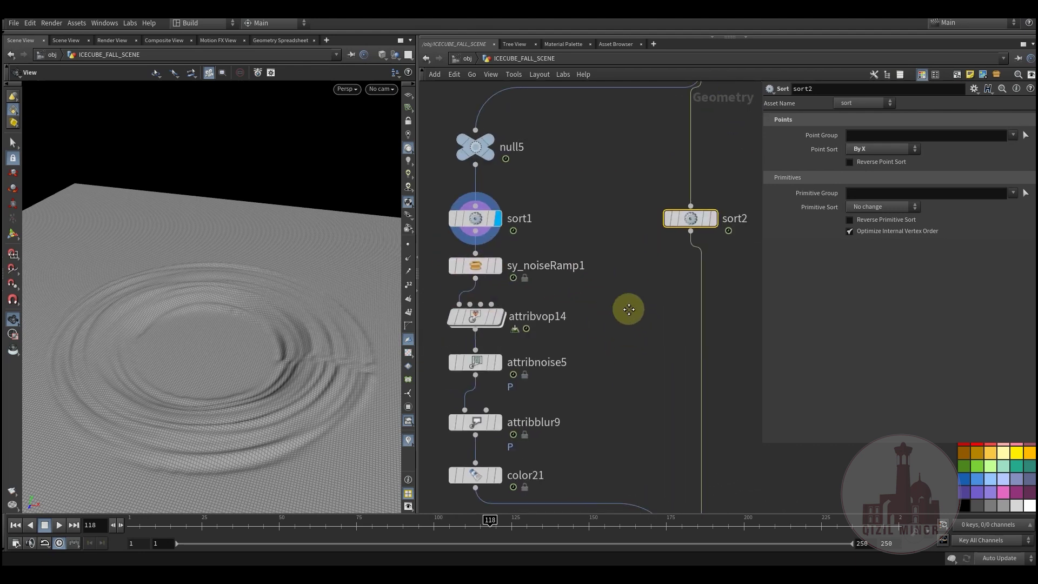
- View the parameters and input operators of blendshapes2, where the color21 and sort2 branches meet
scroll(639, 362, down, 2)
middle_drag(646, 387, 635, 340)
click(651, 432)
scroll(605, 354, up, 2)
- Display sy_noiseRamp1, view its ramp and noise parameters, and examine the noise color pattern on the grid
mouse_move(494, 272)
click(522, 247)
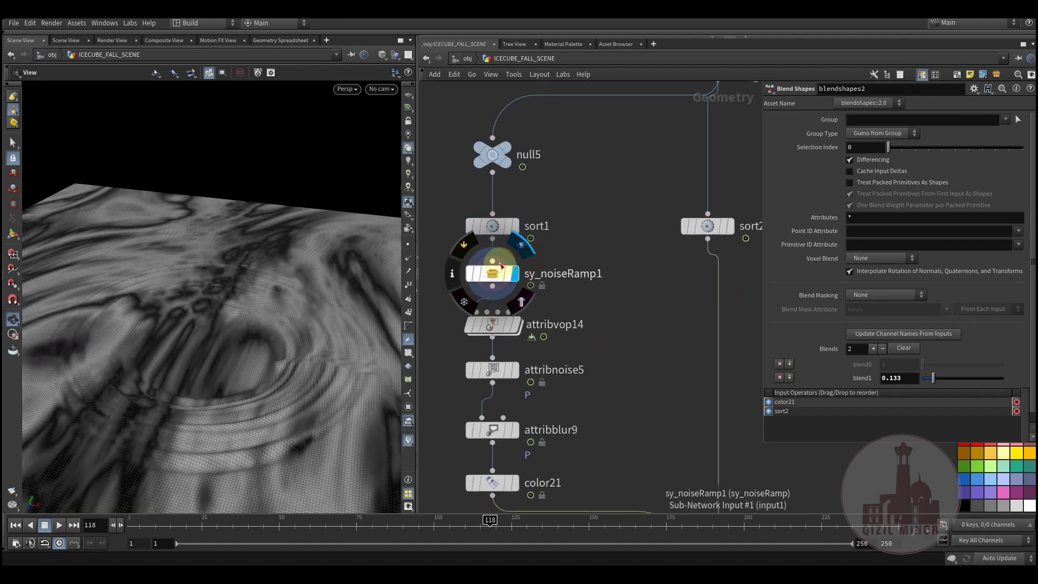
click(498, 279)
middle_drag(674, 367, 666, 387)
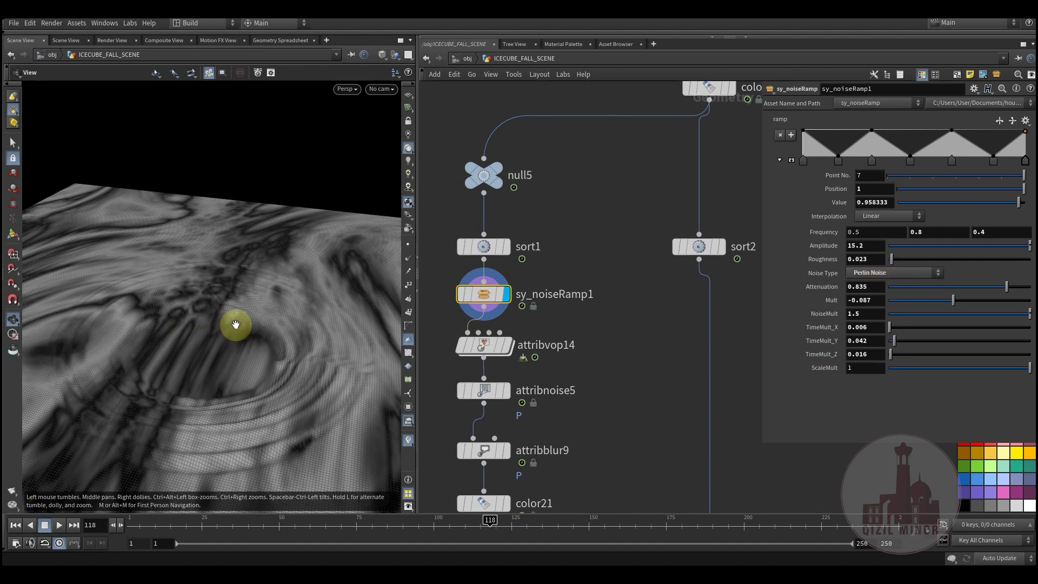
drag(235, 324, 449, 413)
middle_drag(623, 394, 635, 414)
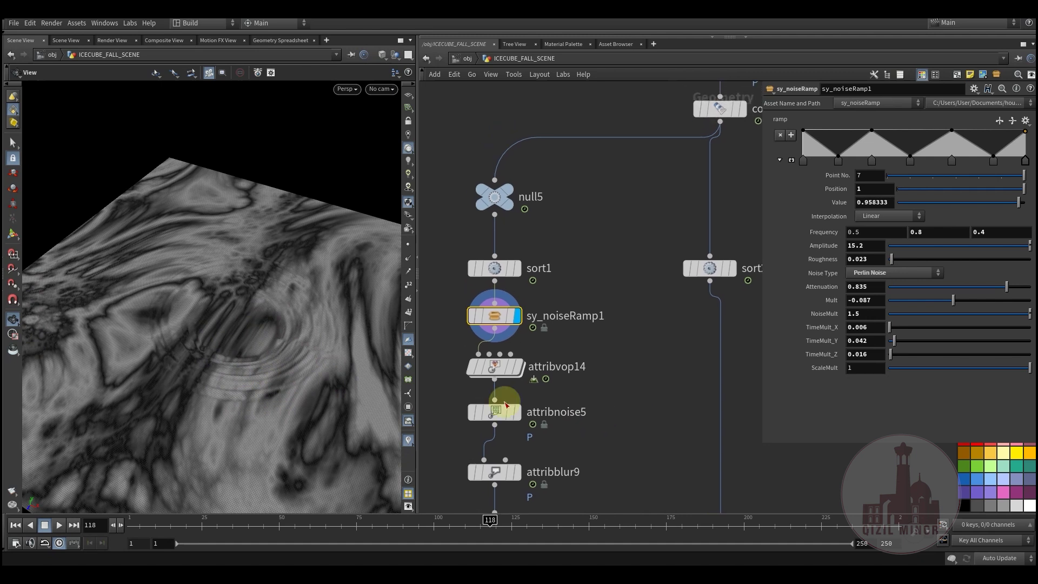
drag(282, 335, 236, 351)
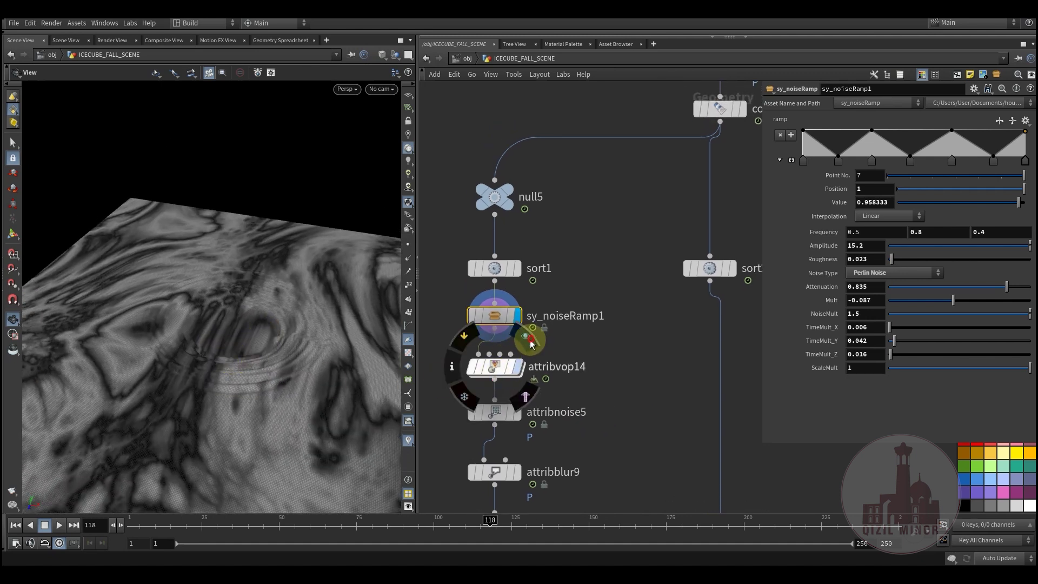
- Display attribvop14, view its Scale setting and examine the noise-displaced grid surface from several angles
click(531, 344)
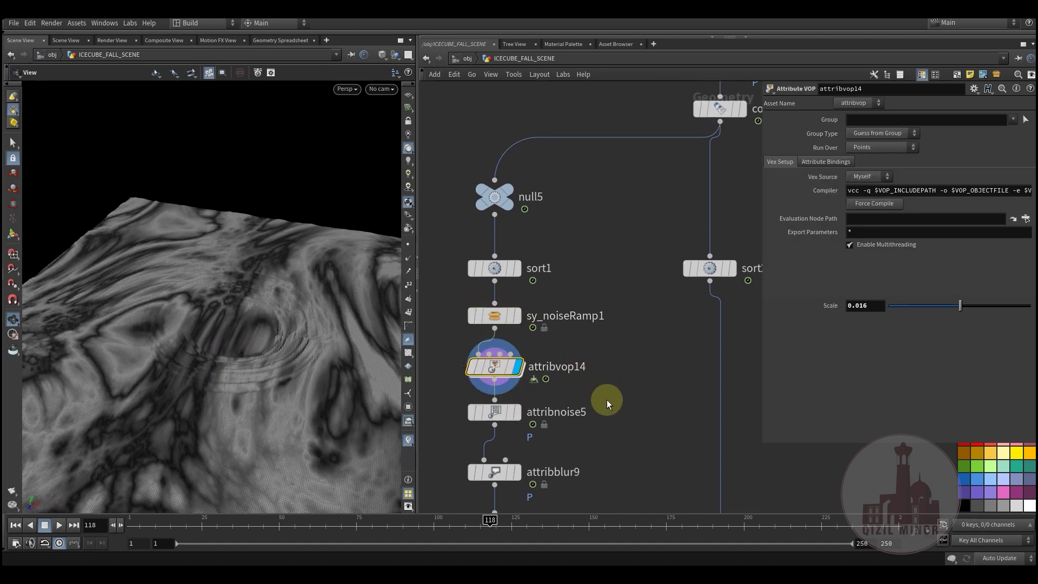
middle_drag(607, 403, 632, 309)
drag(232, 343, 298, 369)
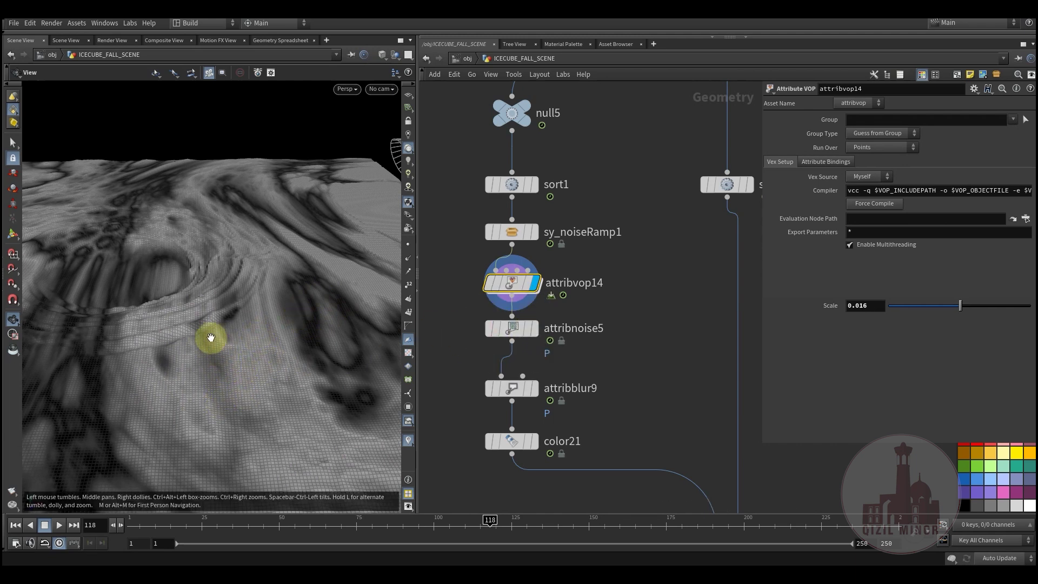
drag(211, 338, 217, 364)
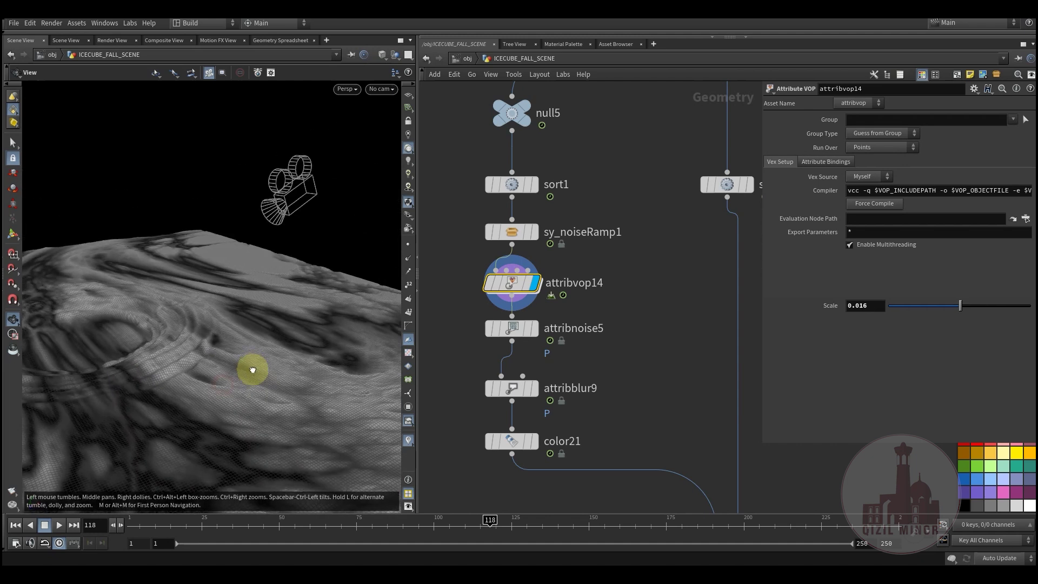
drag(253, 370, 323, 374)
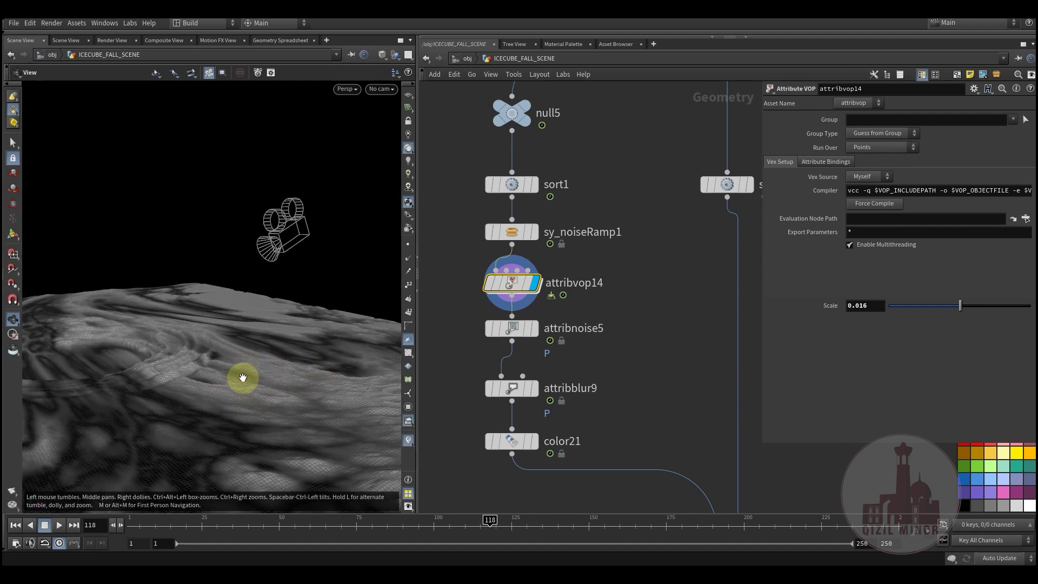
drag(266, 331, 135, 357)
middle_drag(181, 359, 214, 365)
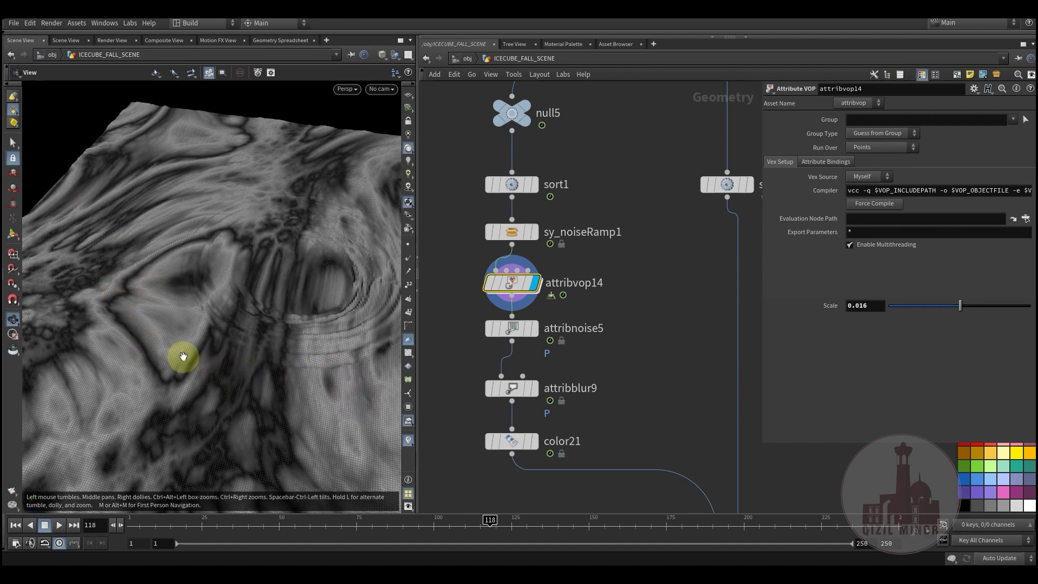
drag(184, 356, 291, 375)
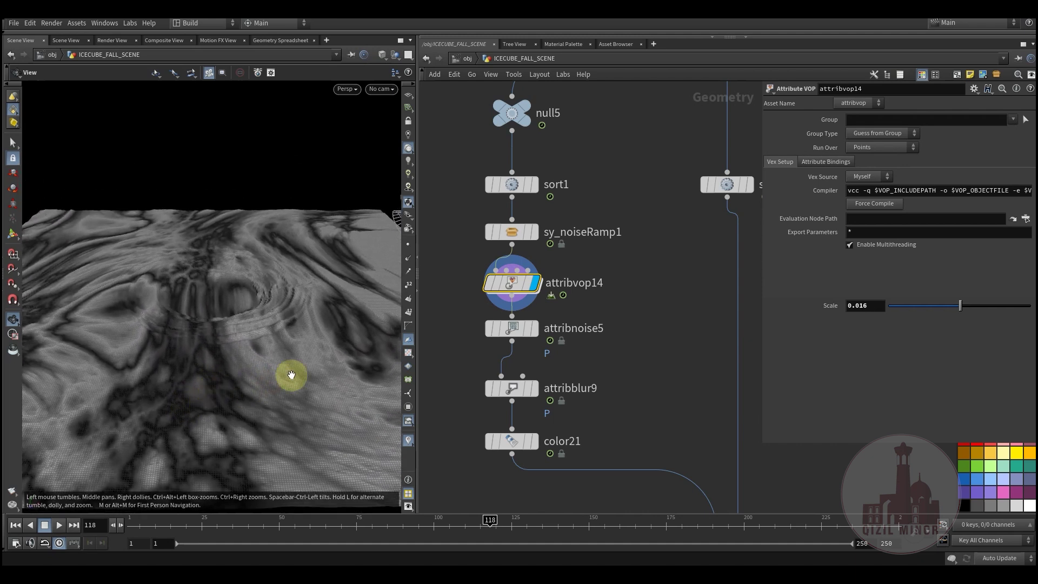
- Display attribnoise5, scrub the timeline to frame 56 to examine its animated noise, and display attribblur9 below it
click(534, 330)
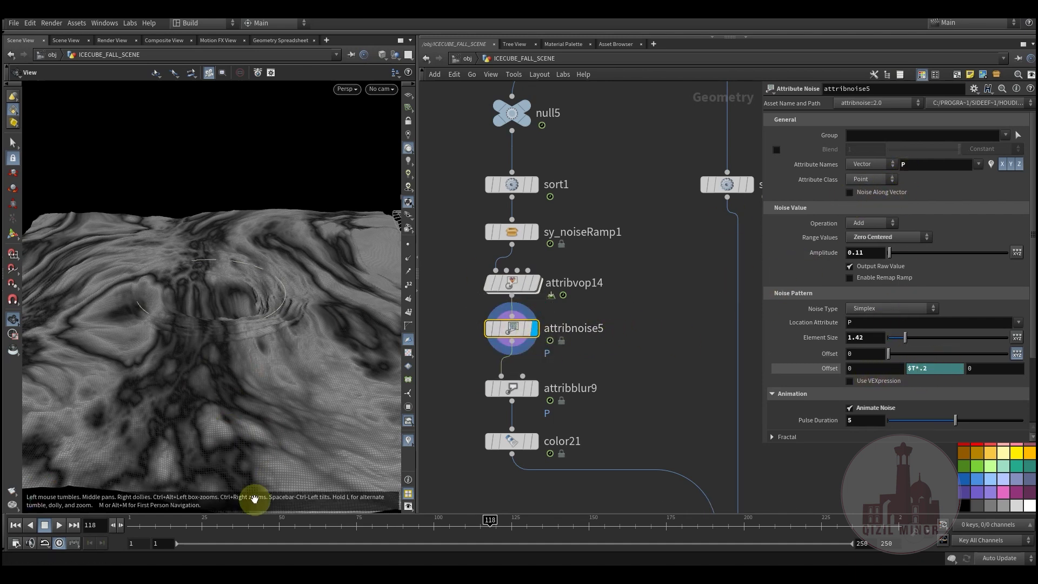
drag(132, 523, 298, 528)
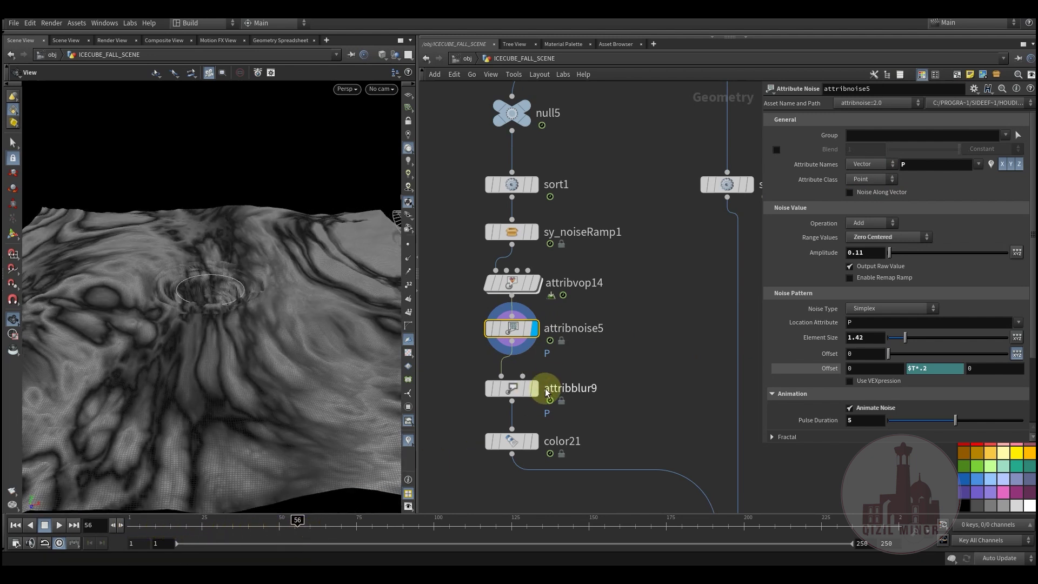
click(537, 400)
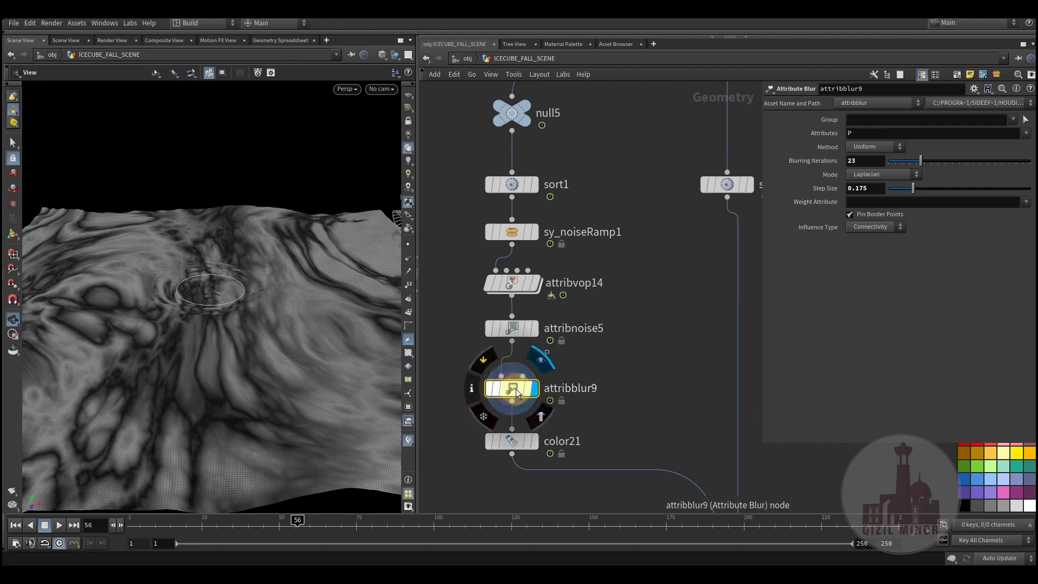
- Display color21 and scrub the timeline to frame 149 to examine the blurred, noise-displaced grid animation
click(534, 443)
drag(231, 301, 222, 375)
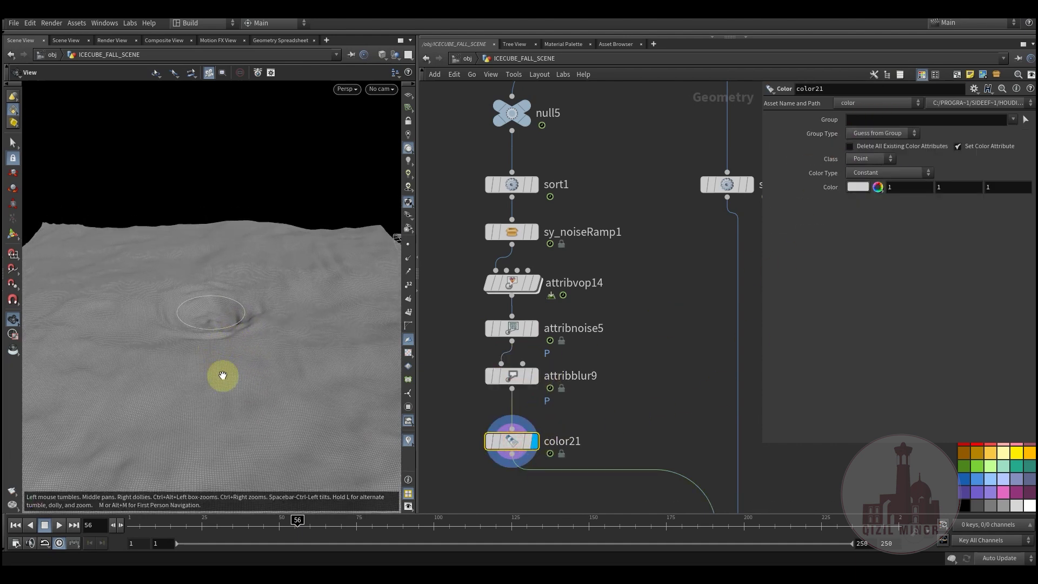
drag(186, 530, 359, 534)
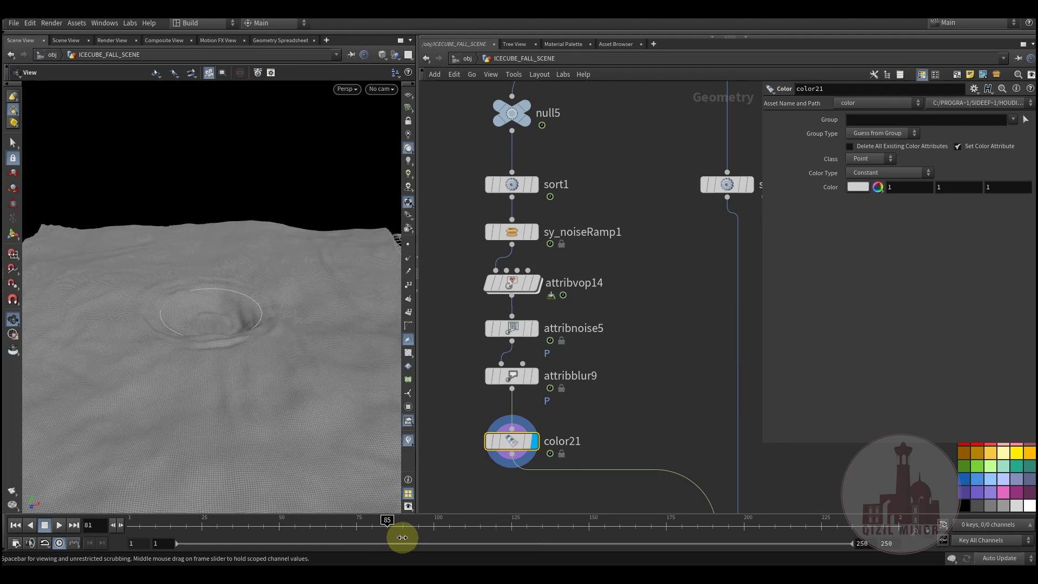
drag(442, 542, 500, 544)
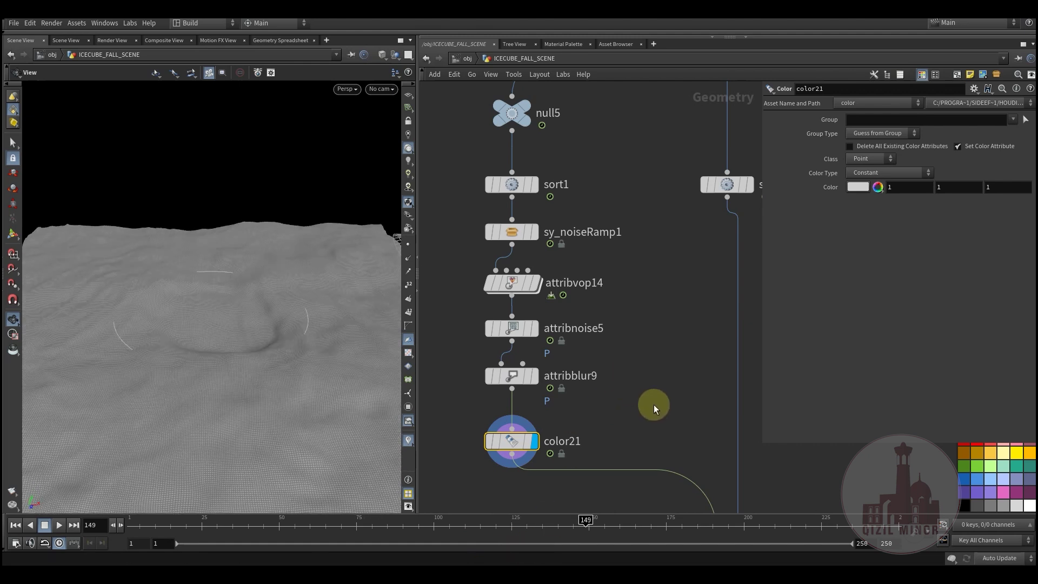
- View the blendshapes2 parameters, then display sort2 and examine its ripple surface from several angles
middle_drag(651, 402, 526, 271)
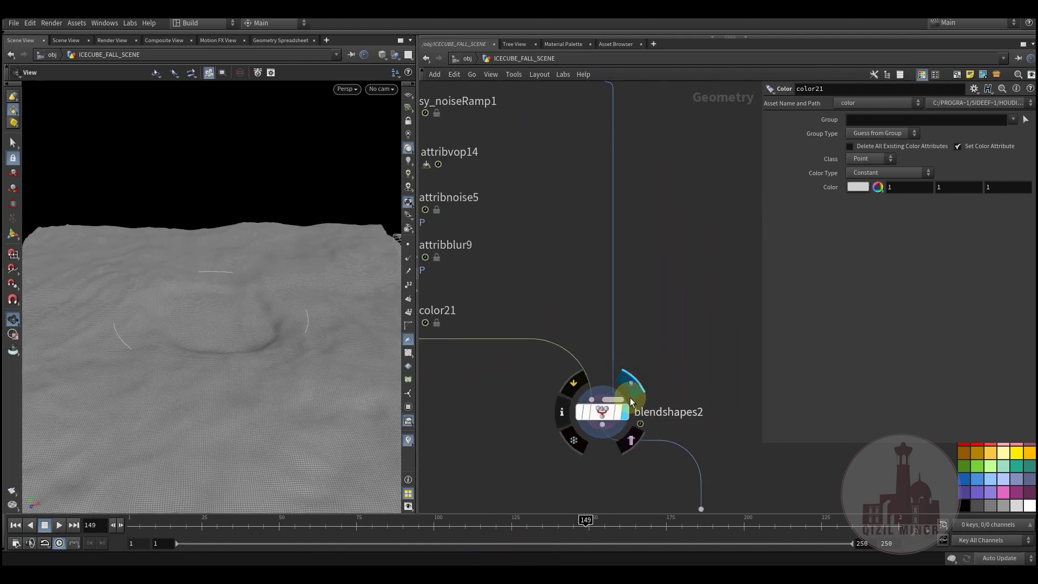
click(604, 414)
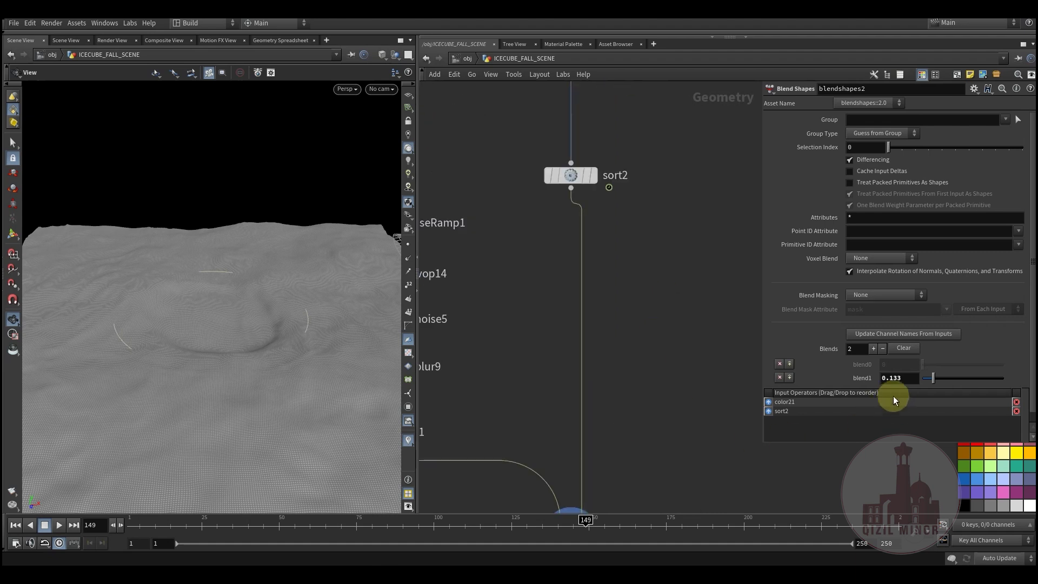
click(590, 180)
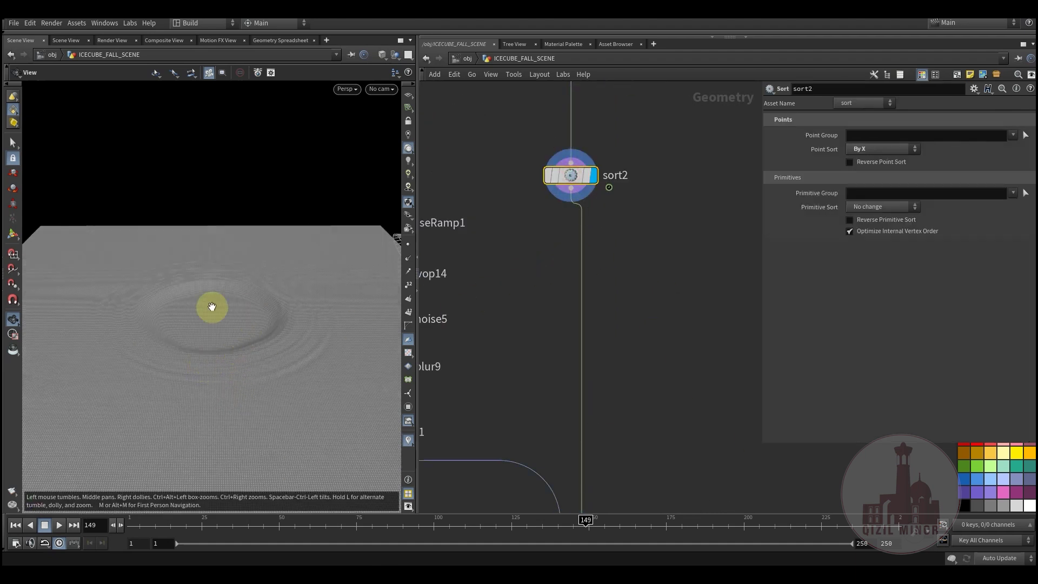
drag(206, 341, 209, 371)
middle_drag(623, 466, 623, 380)
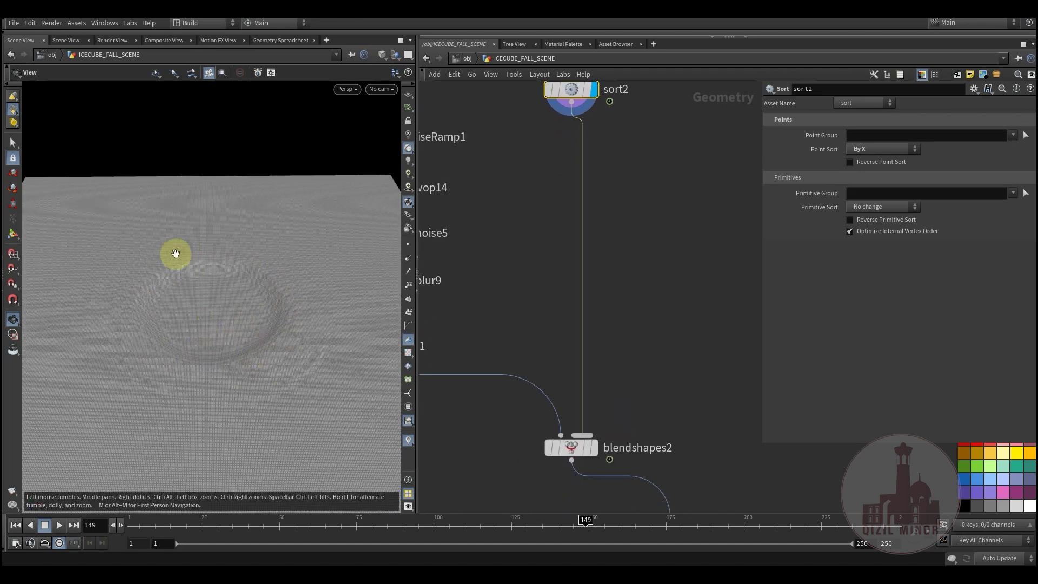
drag(211, 306, 284, 295)
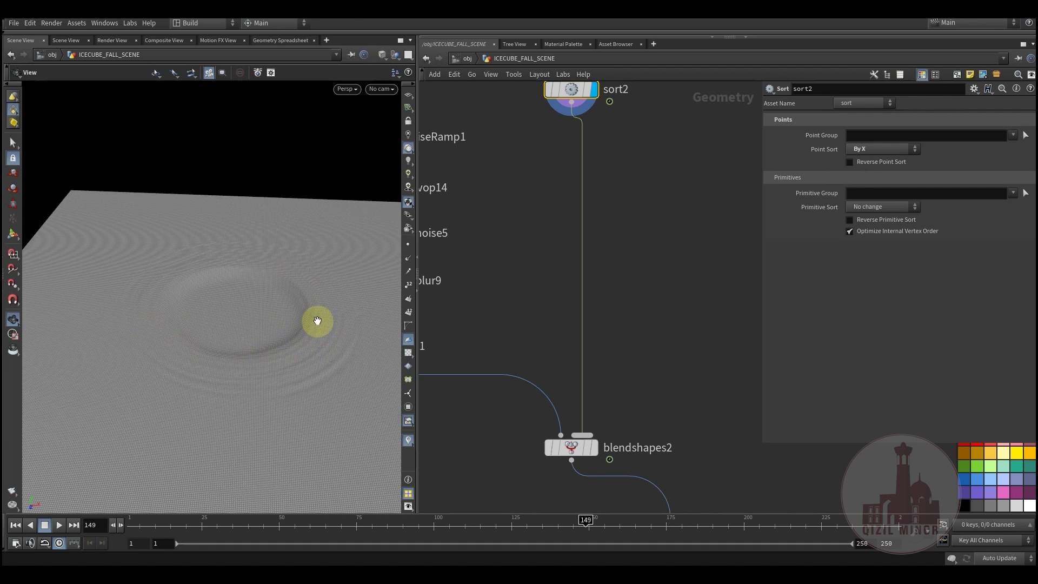
- Display blendshapes2 and scrub the timeline to frame 59 to examine the blended noise and ripple surface
click(595, 450)
middle_drag(595, 451, 581, 394)
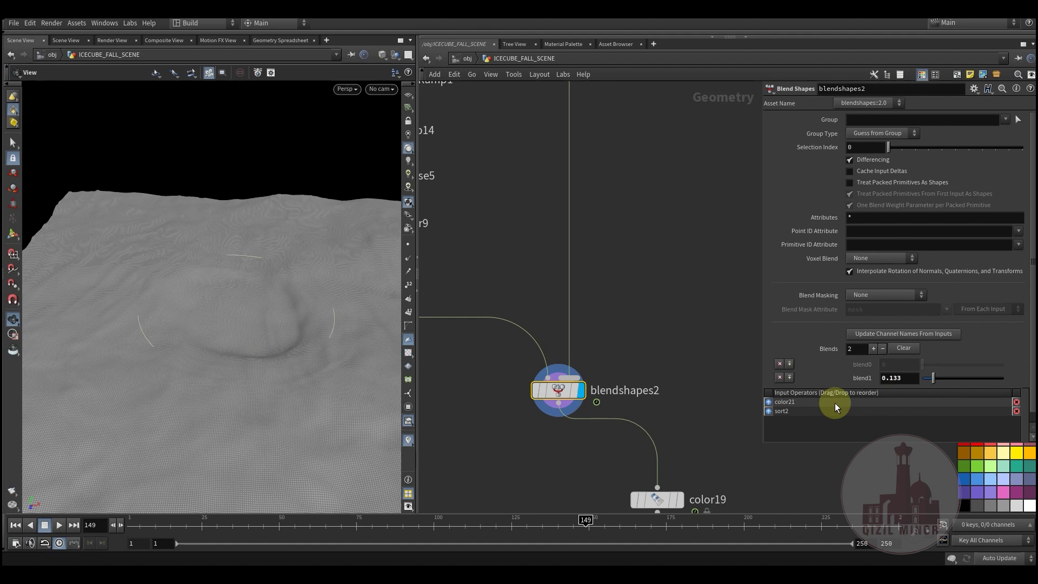
click(216, 525)
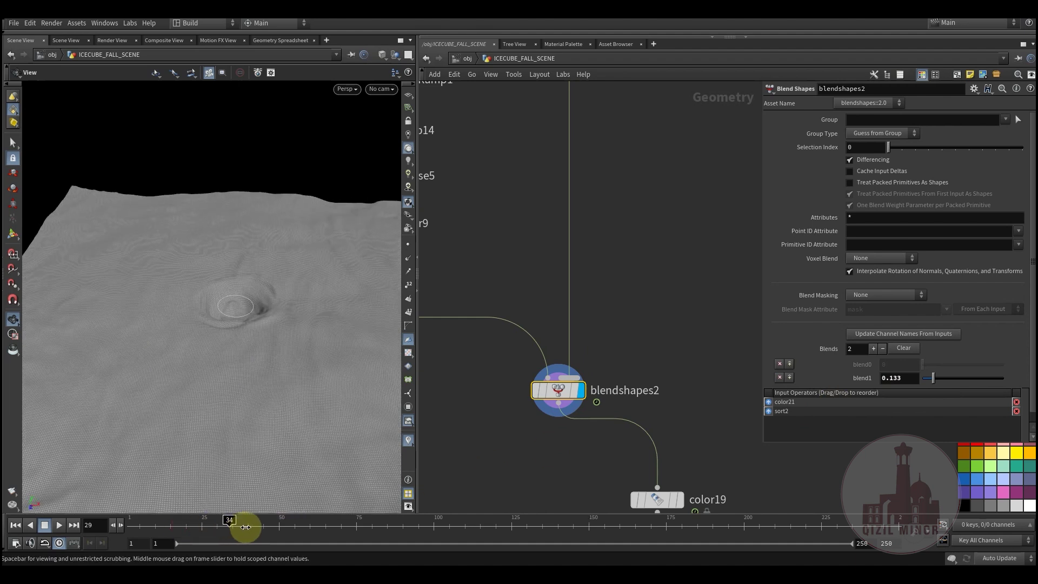
click(310, 517)
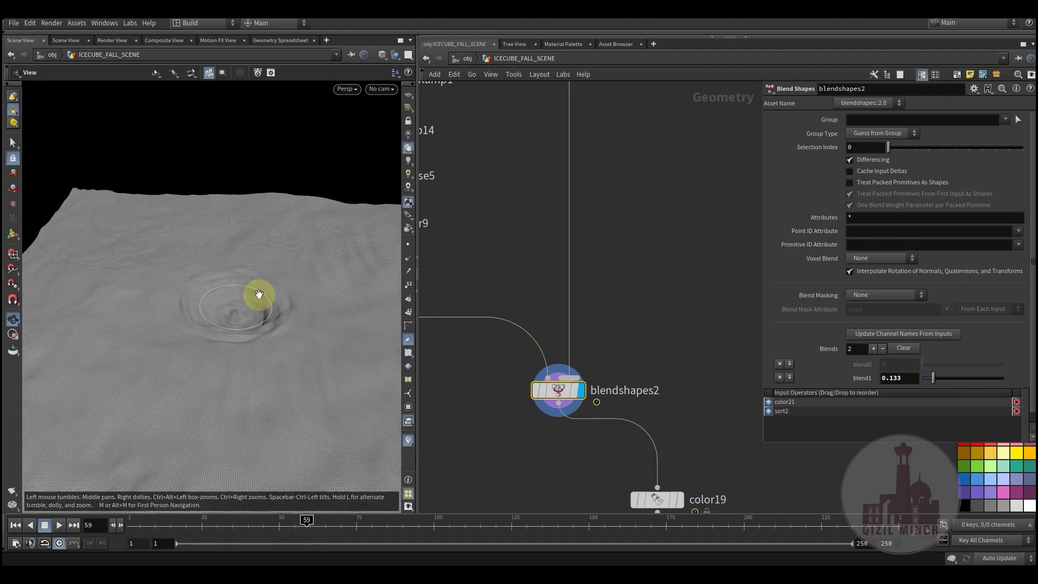
- Display color19 and normal6 below the blend, and examine the ripple crater up close with normal6's parameters shown
middle_drag(669, 499, 559, 315)
click(568, 316)
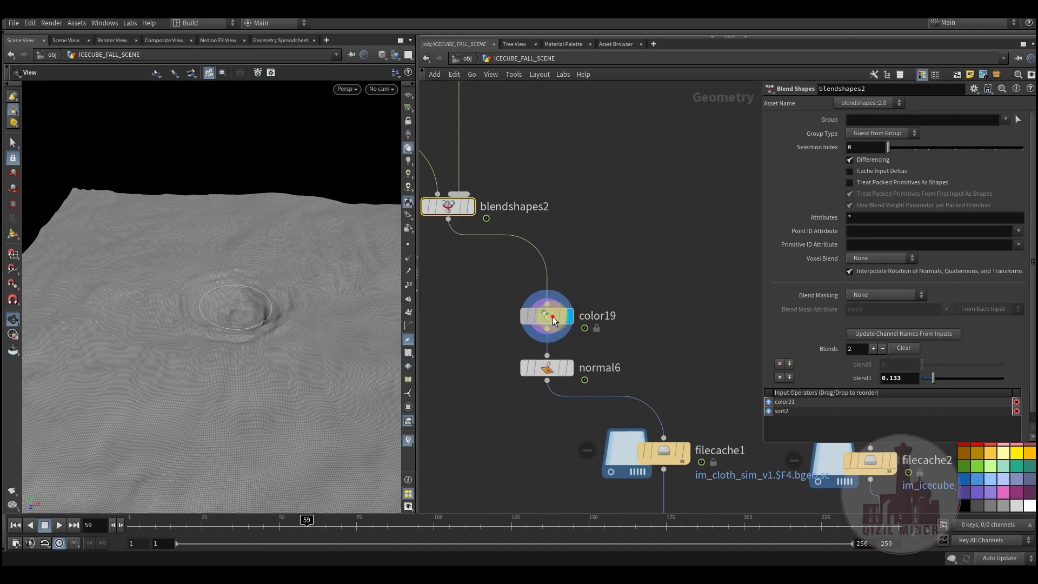
click(562, 369)
middle_drag(508, 424, 525, 375)
drag(265, 351, 232, 378)
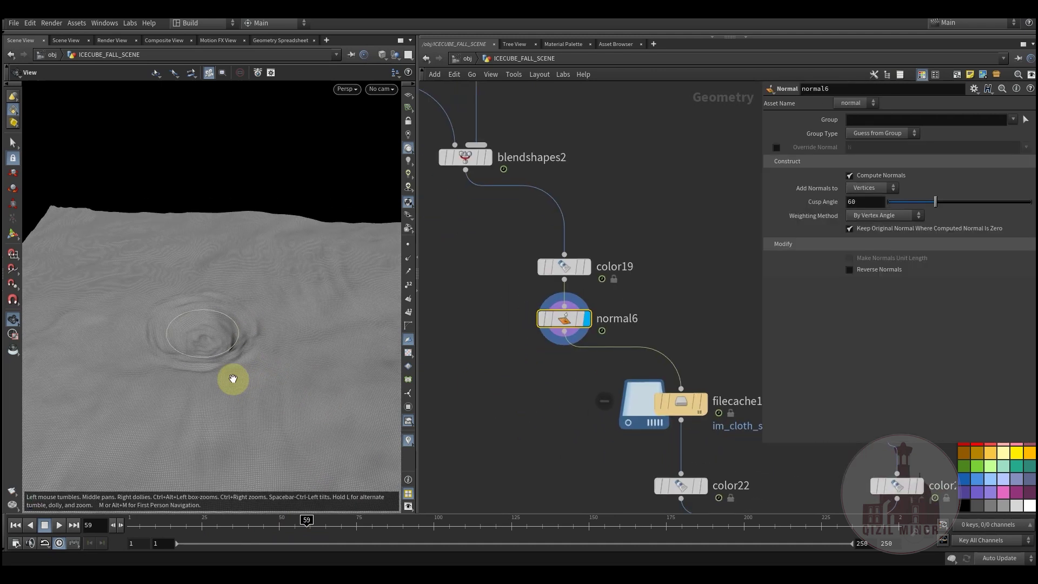
right_drag(232, 378, 375, 299)
drag(376, 299, 299, 355)
middle_drag(510, 411, 579, 375)
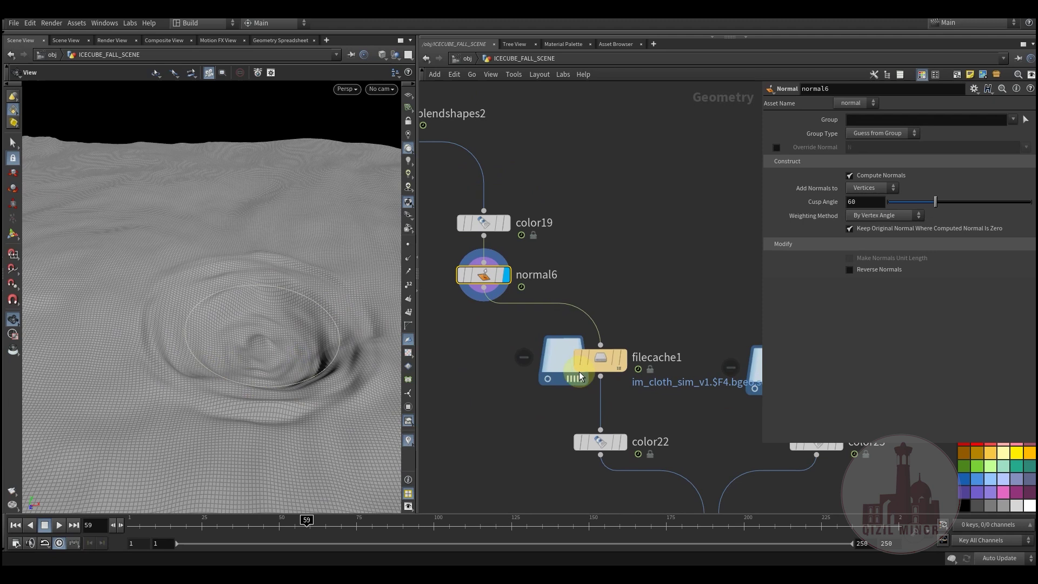
- Display filecache1, view its im_cloth_sim caching settings, and scrub the timeline to frame 144 to examine the cached surface
click(612, 359)
middle_drag(501, 410, 475, 354)
drag(282, 343, 223, 345)
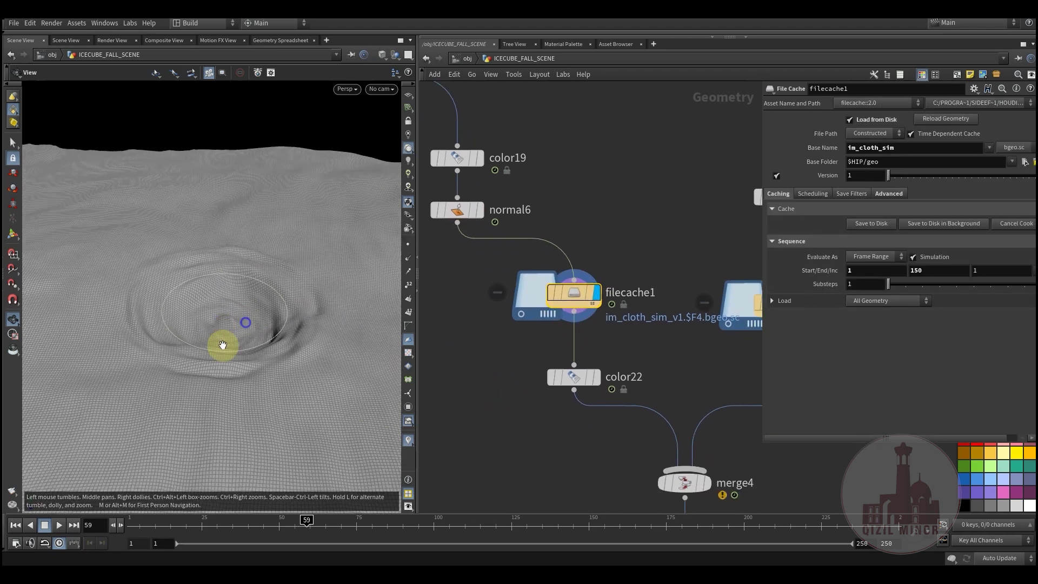
drag(150, 520, 571, 551)
- Display merge4 and examine how the color22 surface and color25 ice fragment branches combine
middle_drag(678, 508, 568, 368)
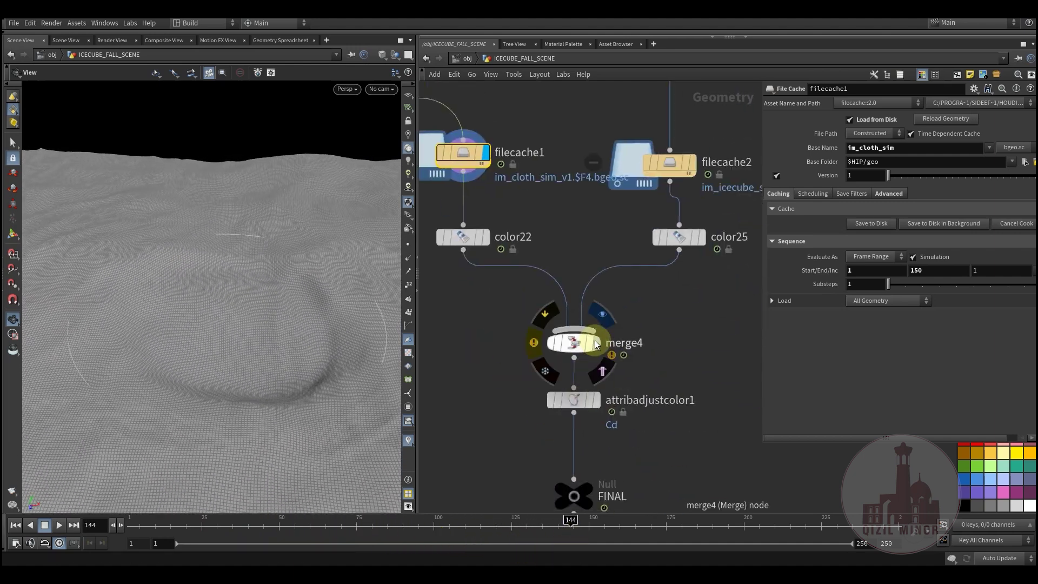
click(606, 323)
click(578, 344)
middle_drag(480, 212, 501, 293)
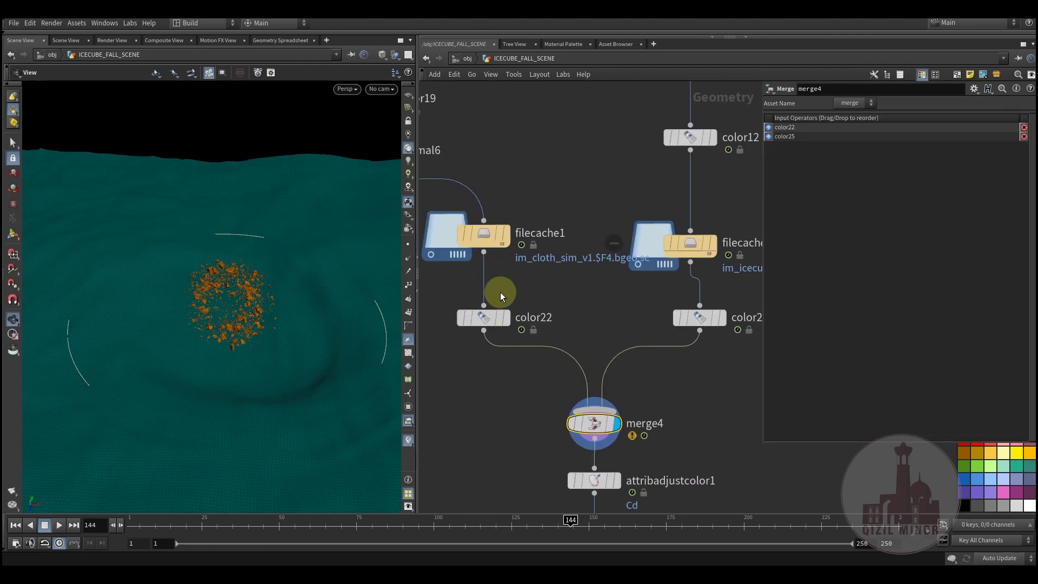
middle_drag(488, 436, 481, 361)
mouse_move(616, 380)
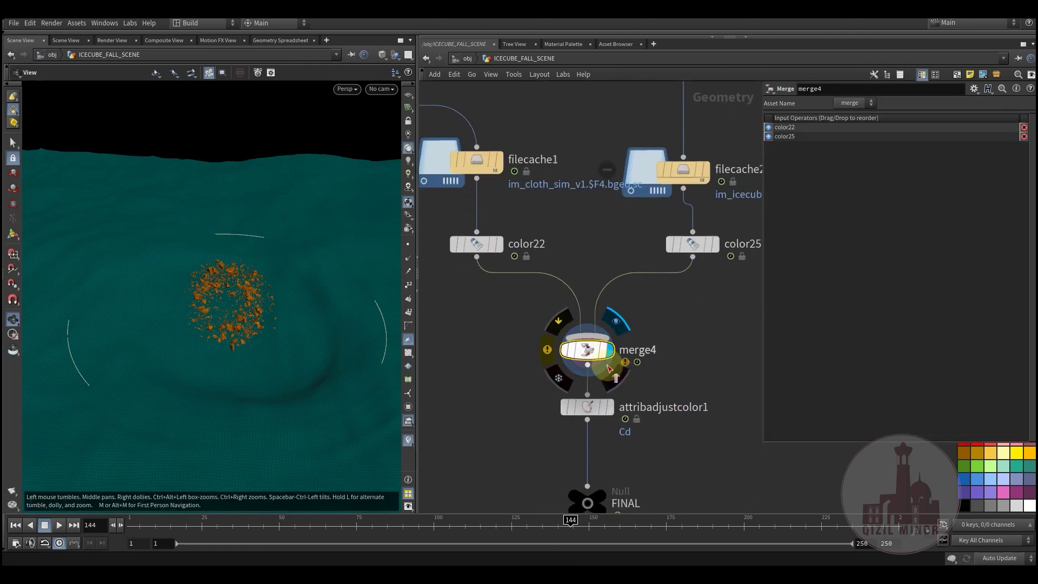
- View attribadjustcolor1's color correction parameters and display the FINAL null to watch its rendered sequence in MPlay
middle_drag(678, 378, 666, 305)
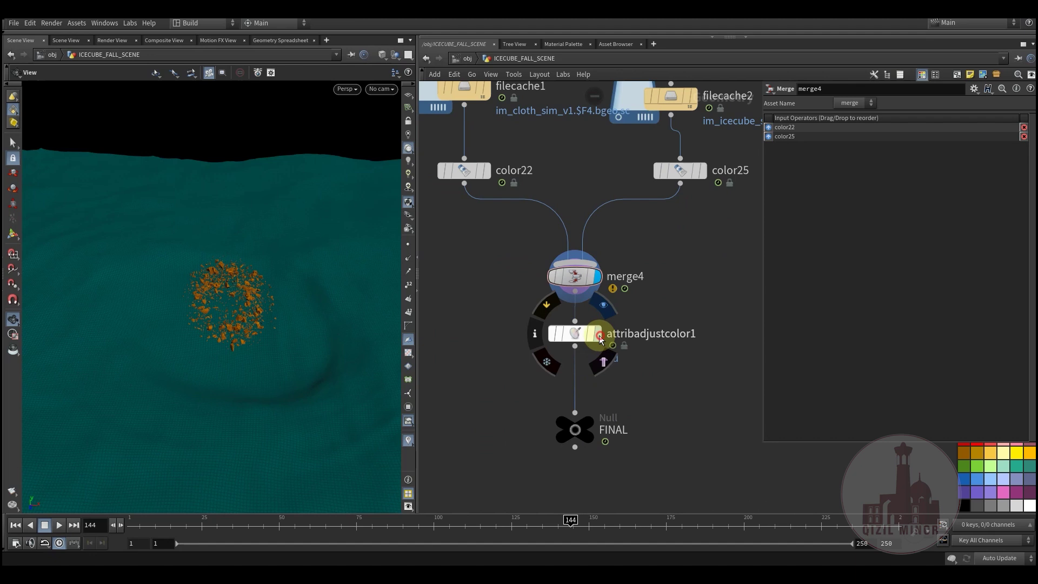
click(599, 337)
click(574, 334)
click(634, 409)
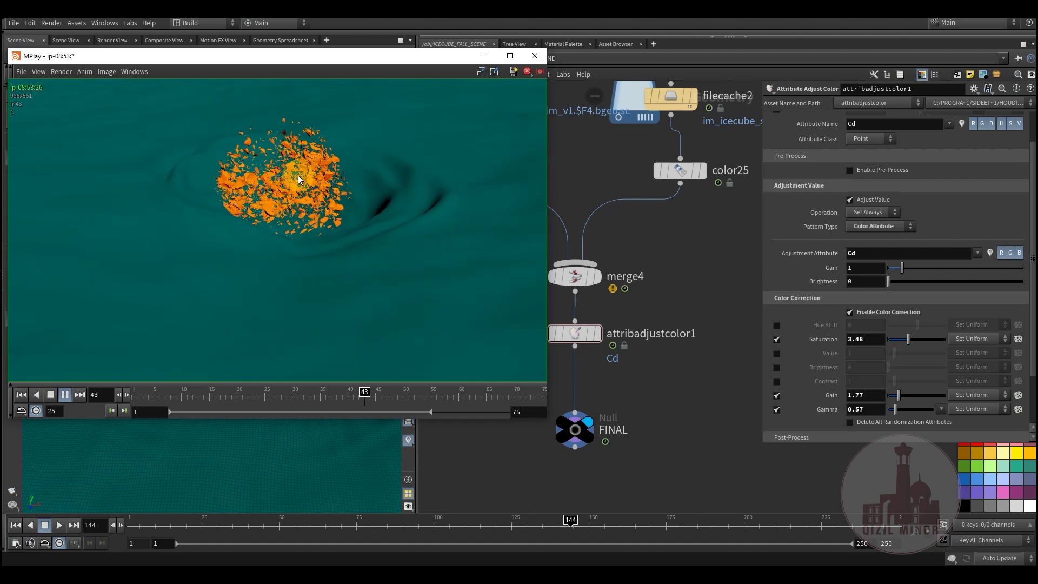
click(298, 179)
click(298, 179)
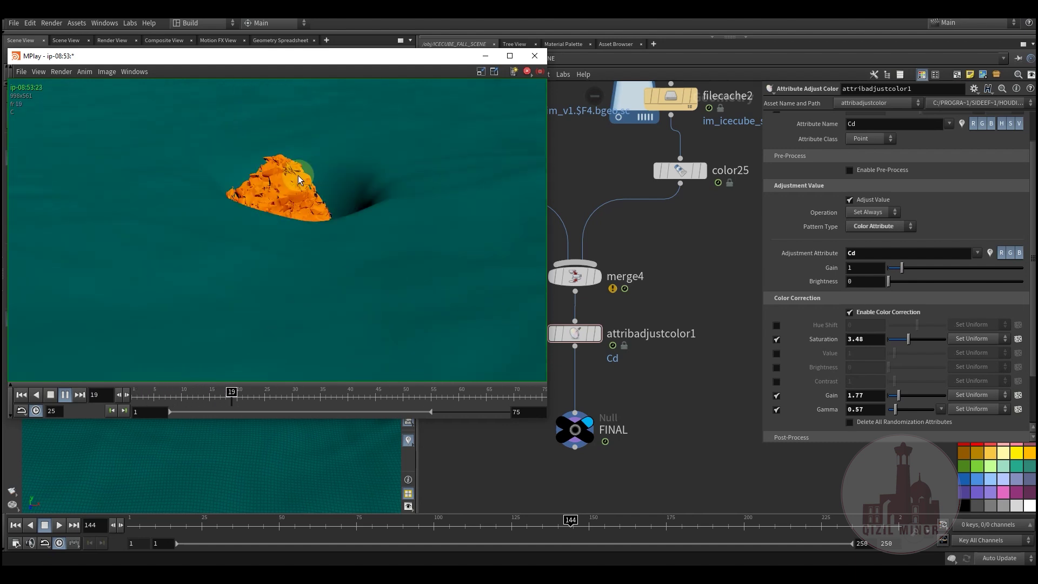